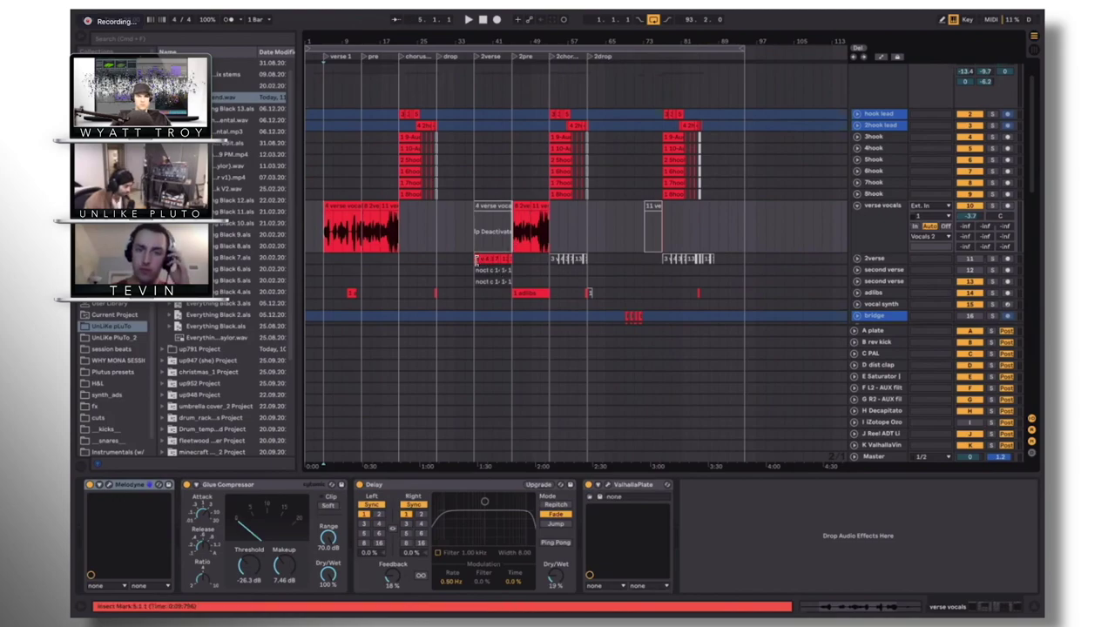
# Select and unfold the 2verse vocal group to reveal its clips, with playback reset to bar 5
pyautogui.click(871, 258)
pyautogui.click(857, 259)
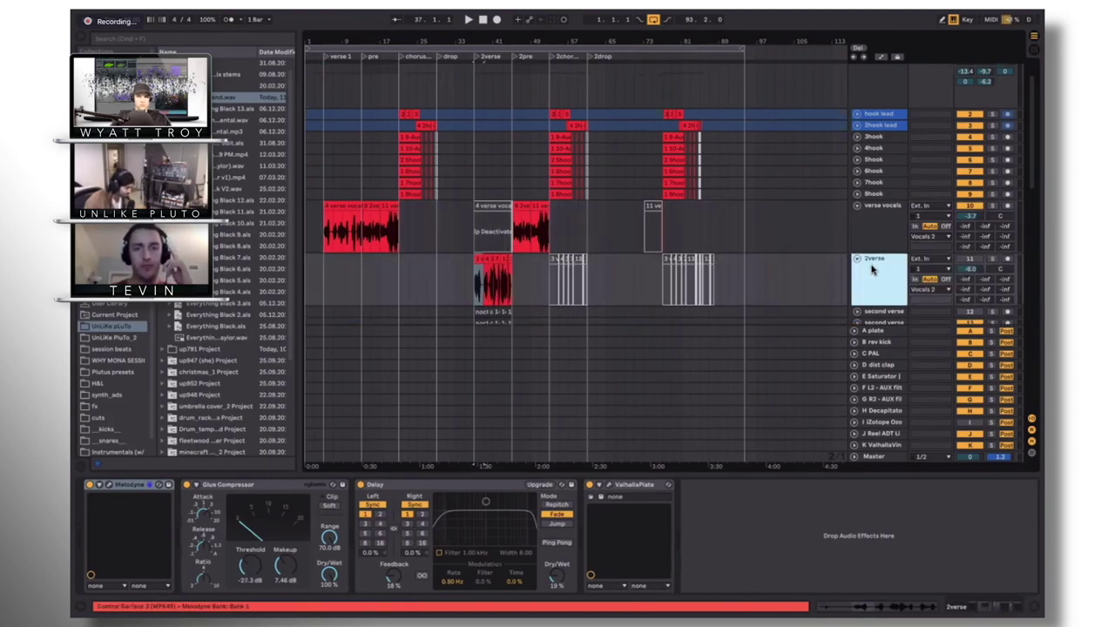
pyautogui.click(327, 244)
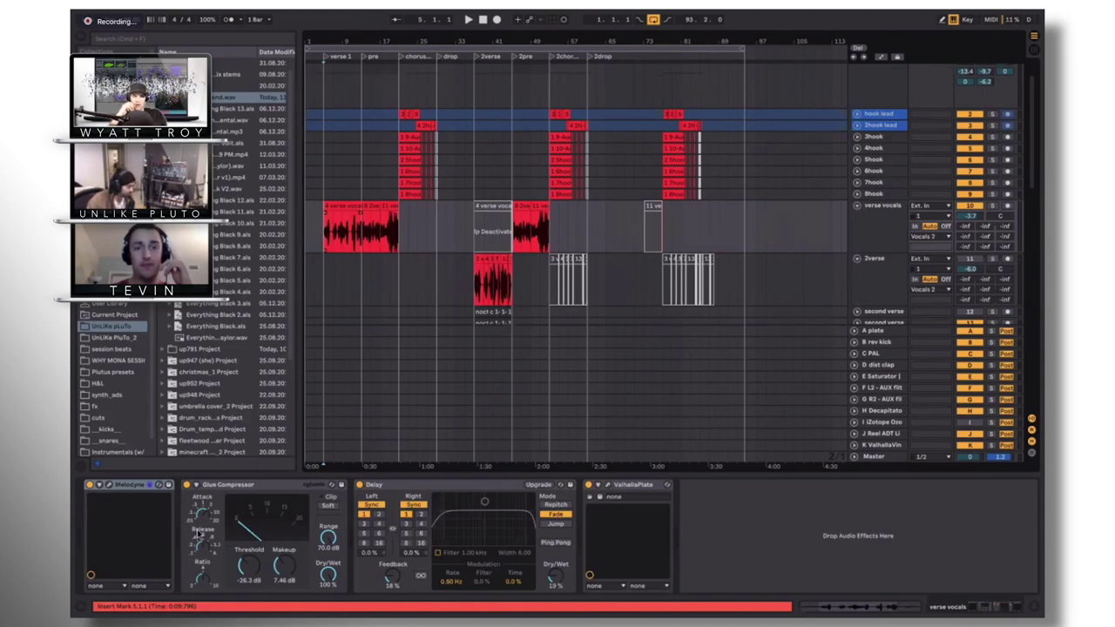
# Accept Melodyne's older-version and compatibility warnings to reach the verse vocals' pitch blobs
pyautogui.click(107, 489)
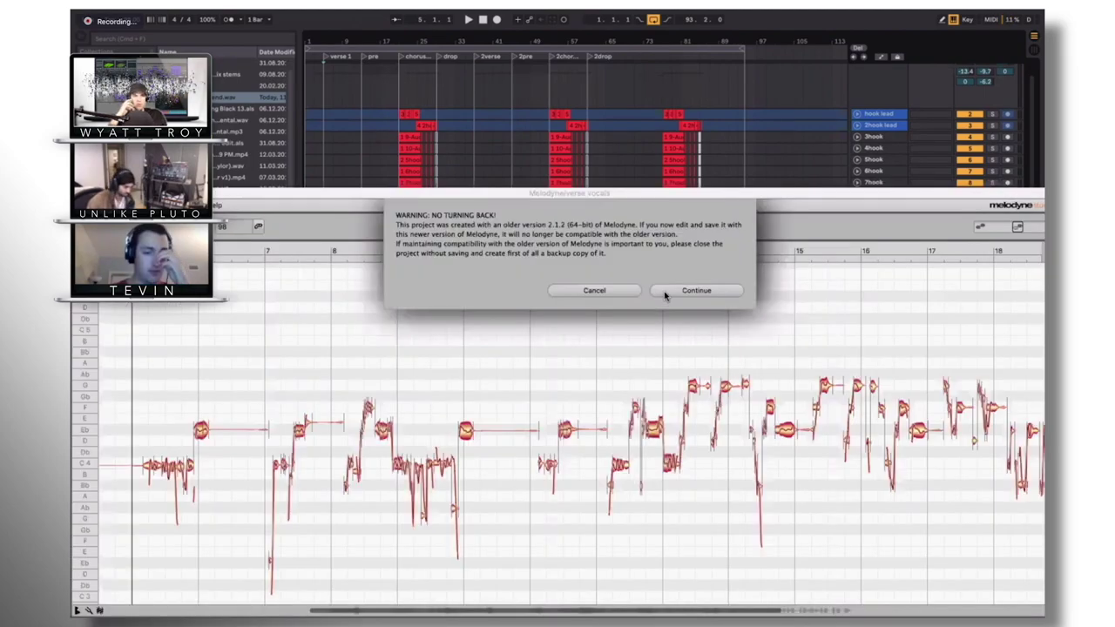
pyautogui.click(665, 291)
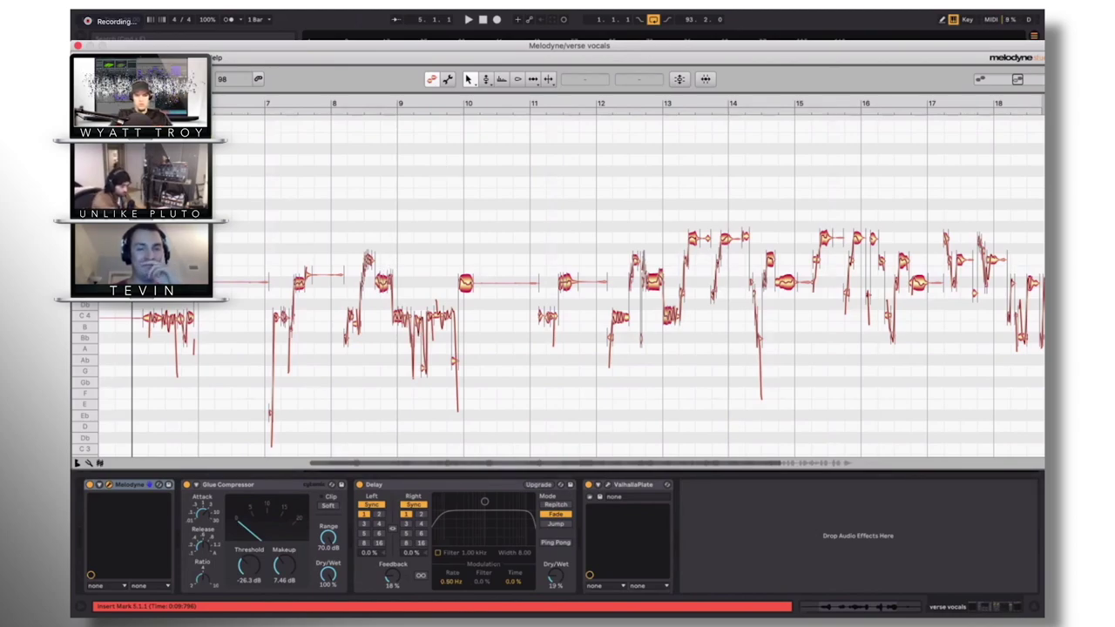
# Close Melodyne, solo the verse vocals track and play it from bar 5
pyautogui.press('super+w')
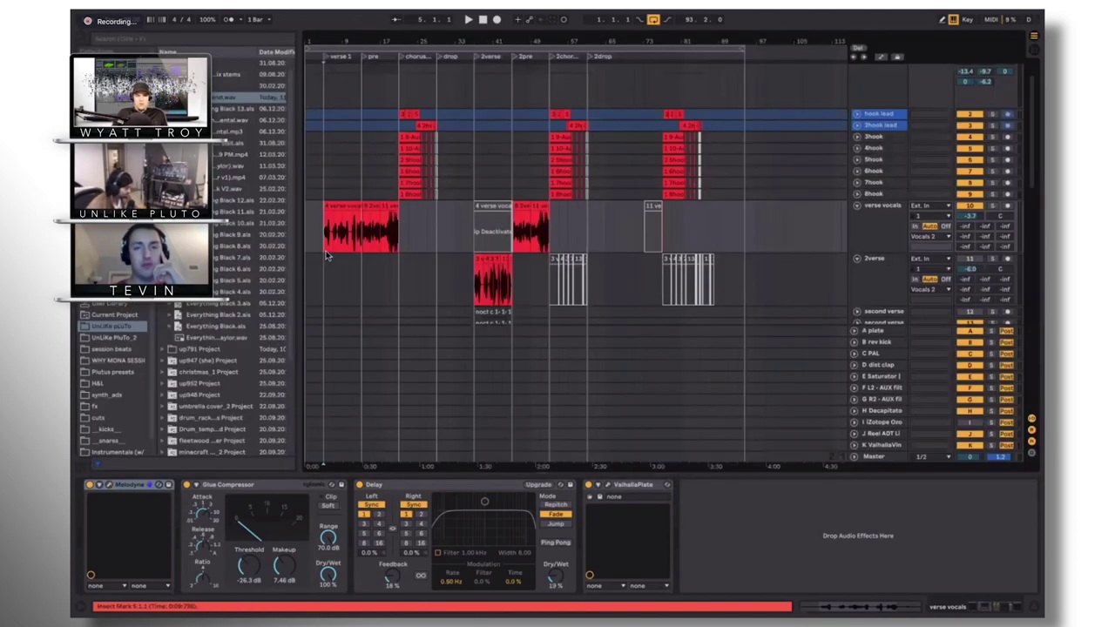
pyautogui.click(993, 207)
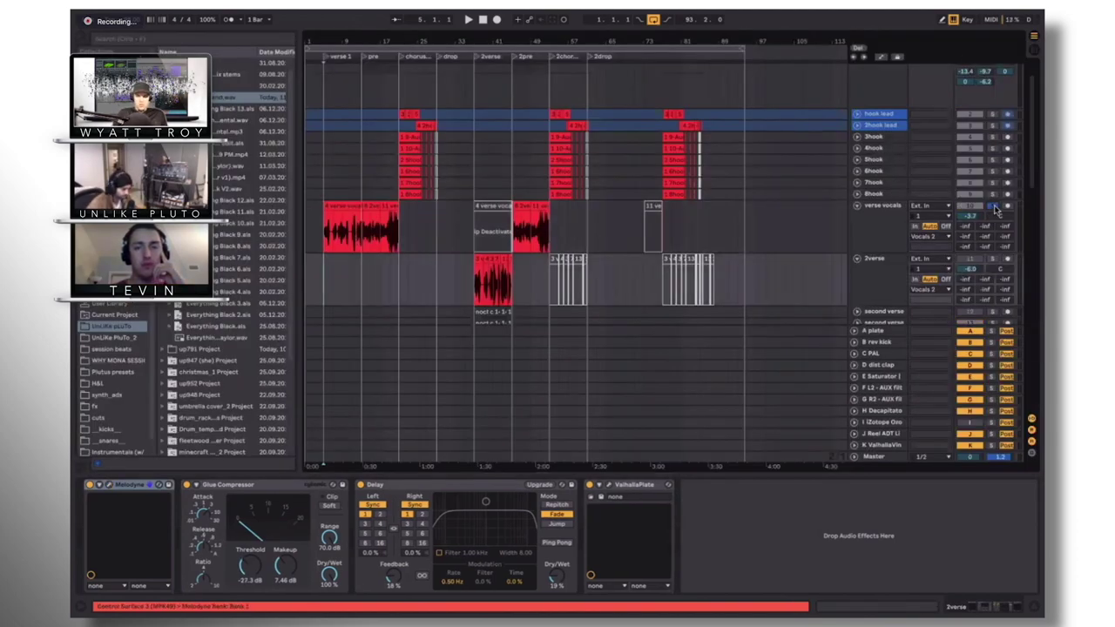
pyautogui.press('space')
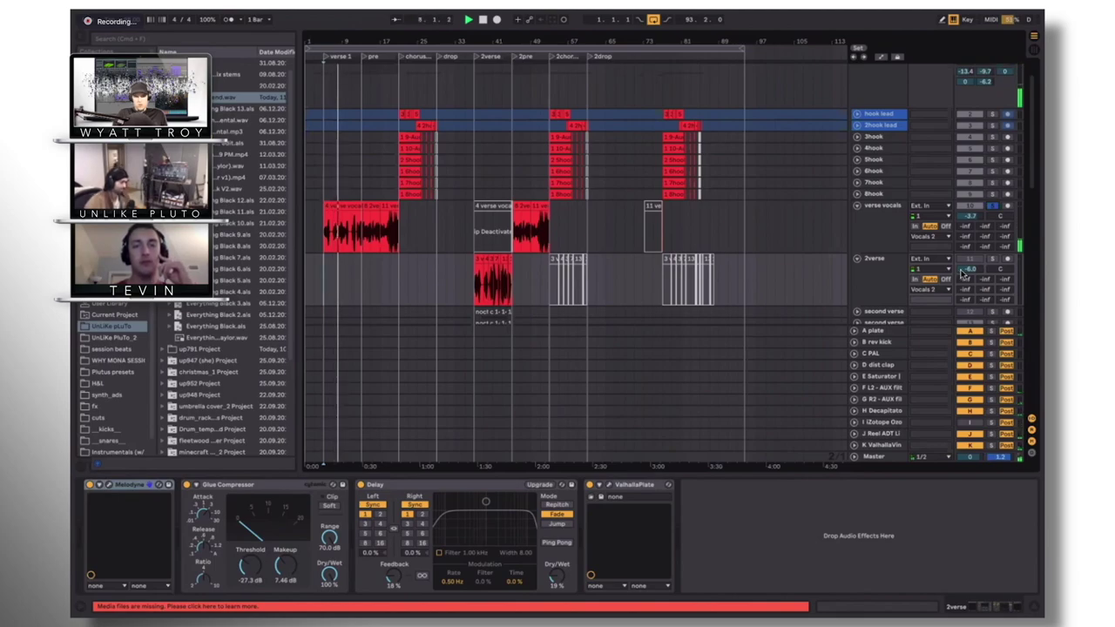
# Unsolo verse vocals to hear the full mix, then re-solo and select the track
pyautogui.click(993, 207)
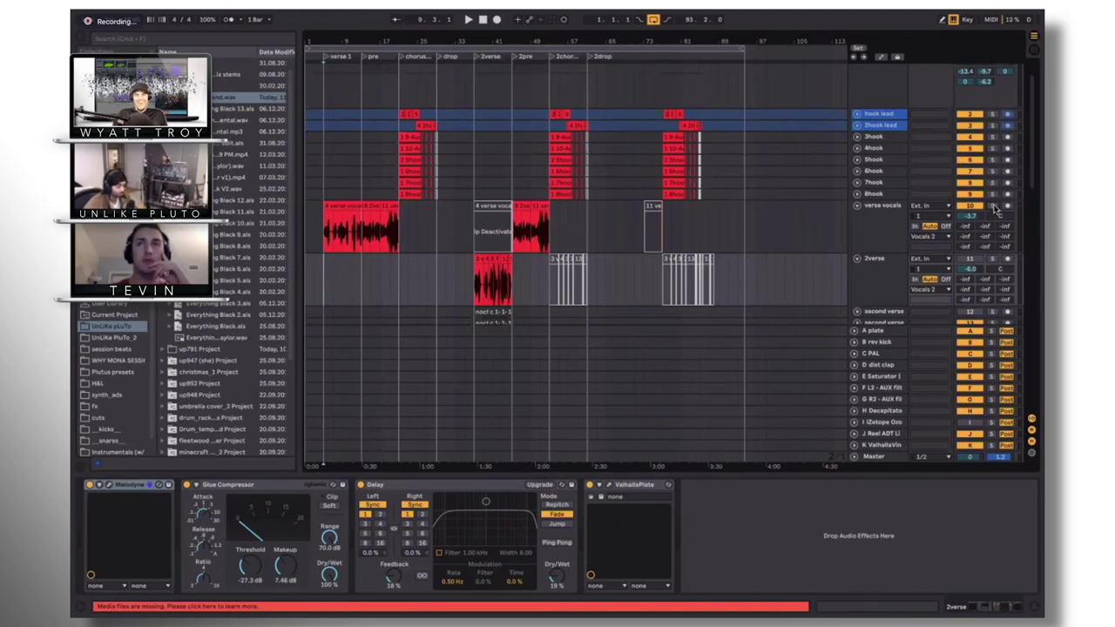
pyautogui.click(992, 207)
pyautogui.click(320, 242)
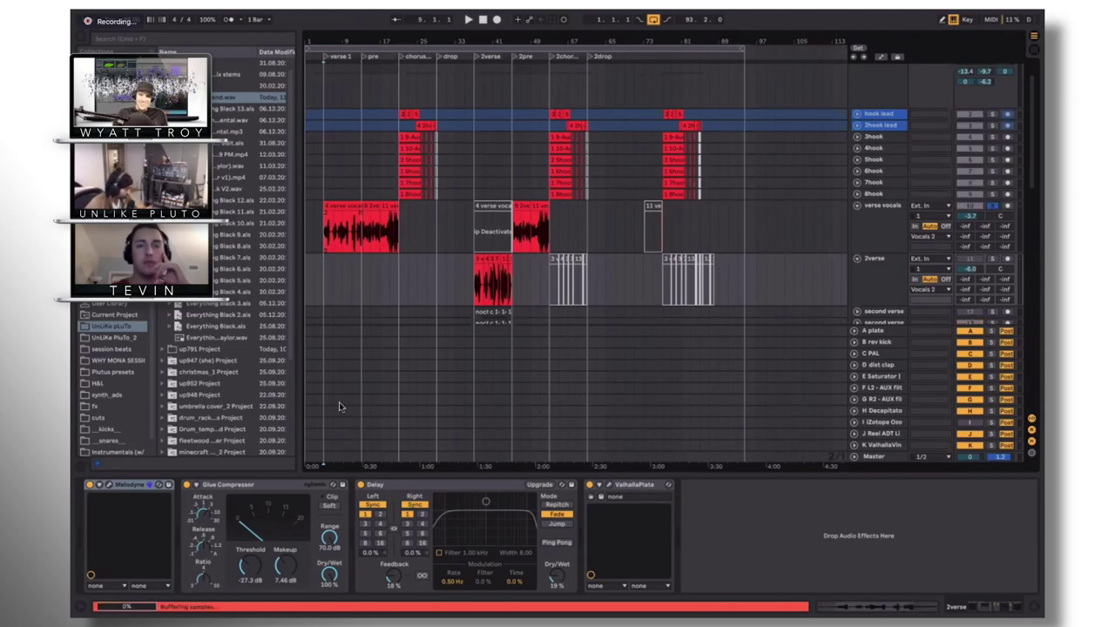
pyautogui.click(279, 490)
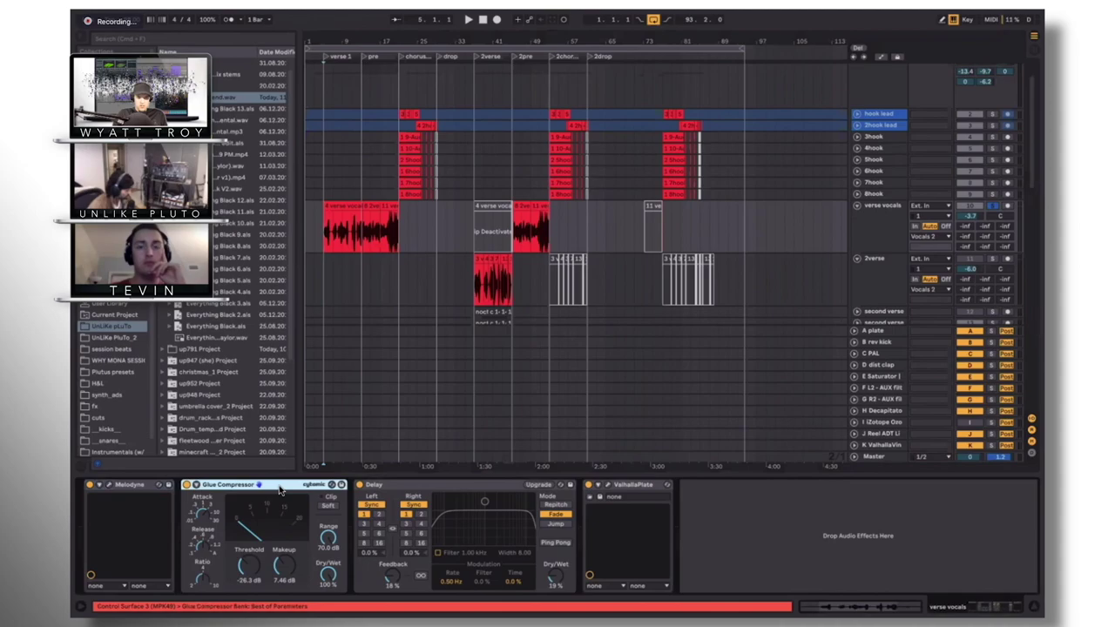
pyautogui.click(444, 492)
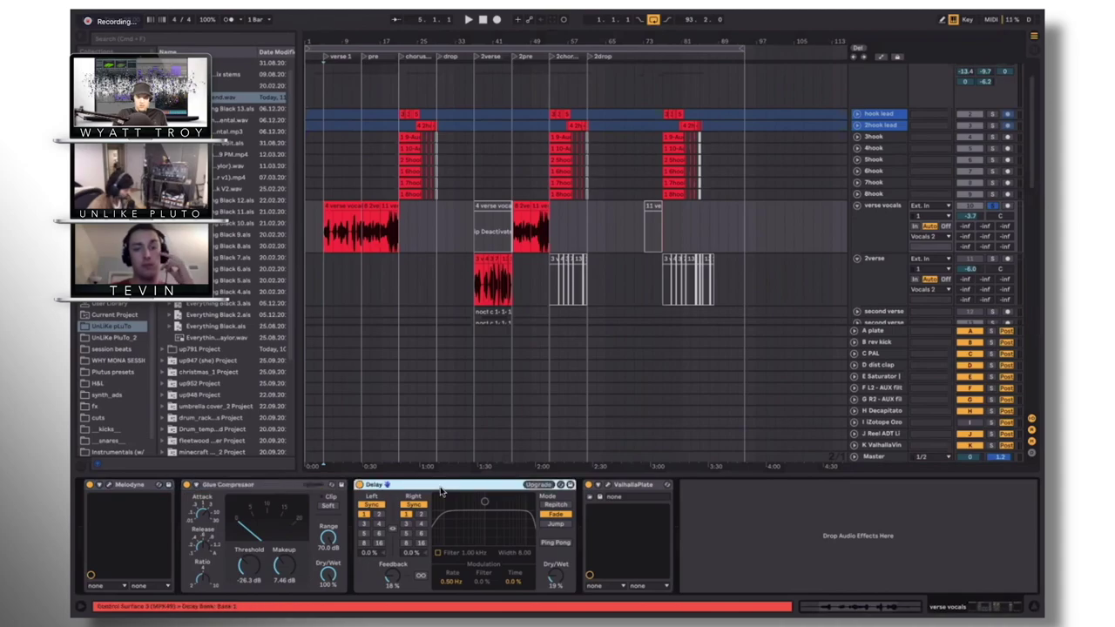
pyautogui.click(645, 489)
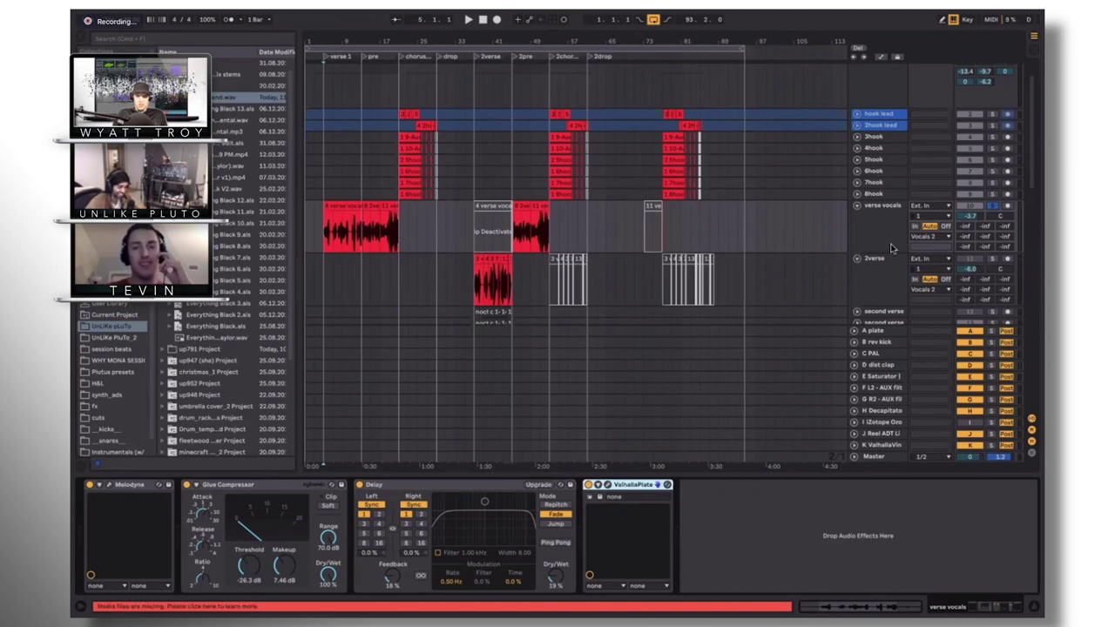
pyautogui.scroll(-1, 914, 215)
pyautogui.scroll(-1, 914, 215)
pyautogui.scroll(4, 906, 217)
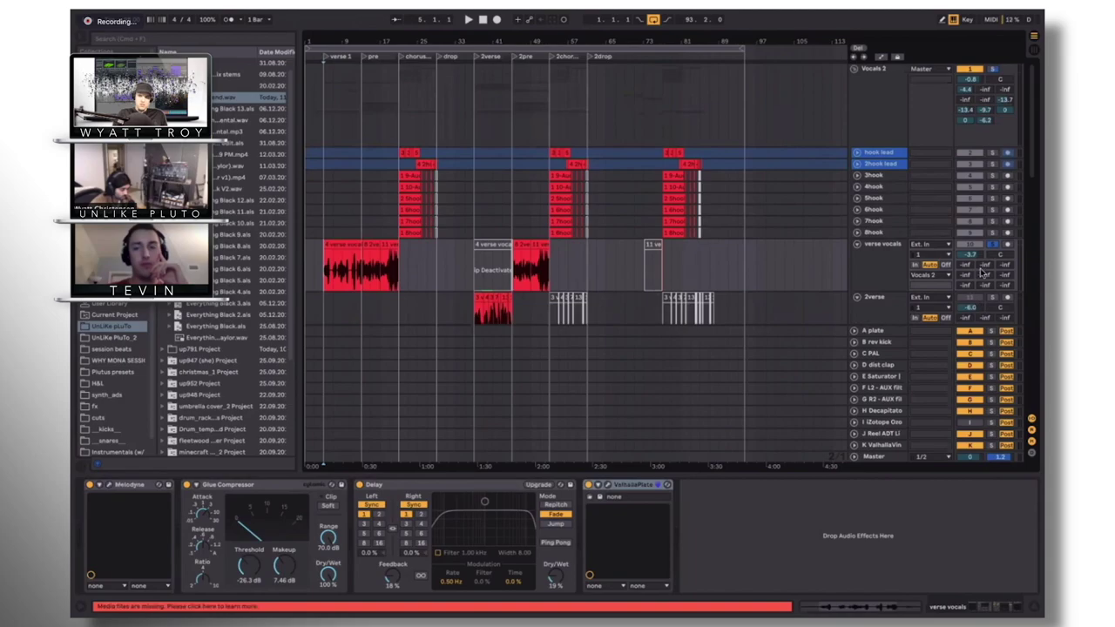
# During playback, review the effects on the A plate, F L2 and G R2 filter delay returns
pyautogui.click(879, 331)
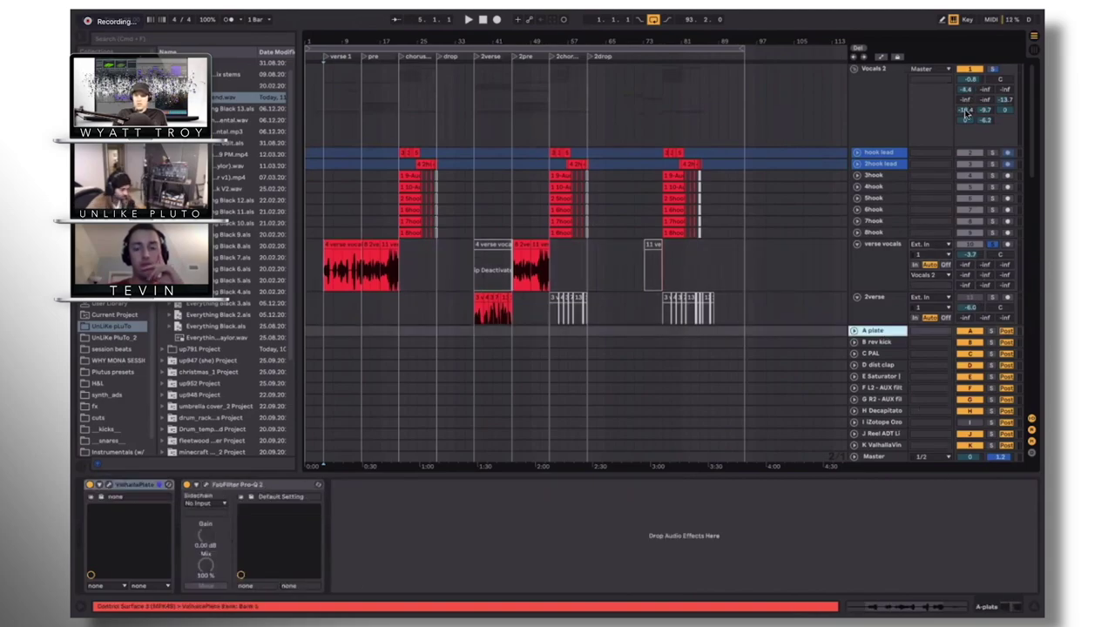
pyautogui.click(880, 387)
pyautogui.press('space')
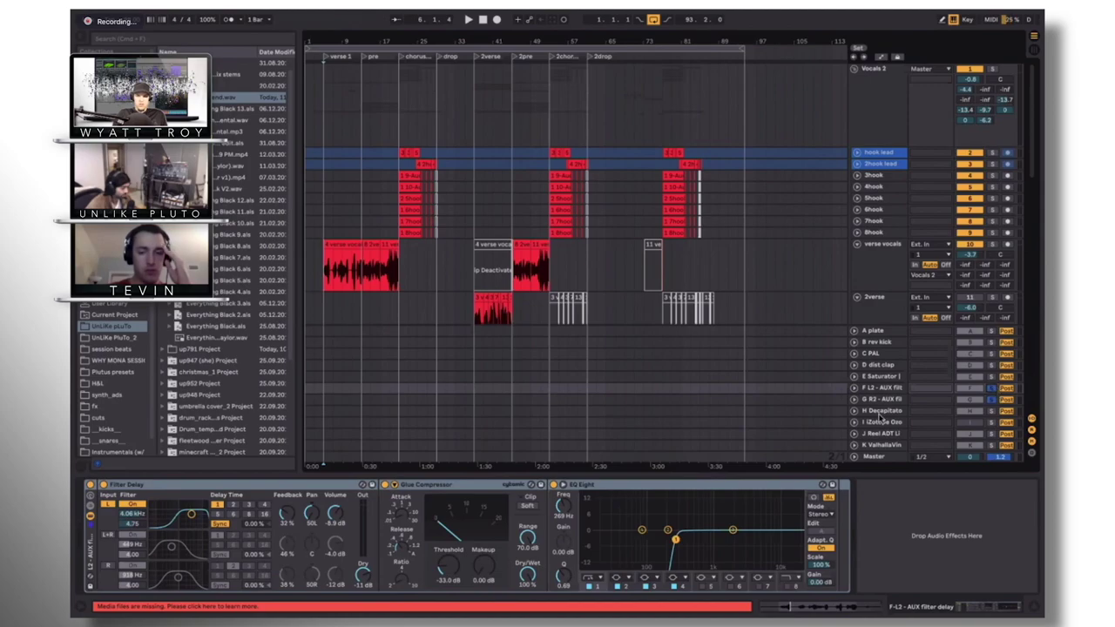
pyautogui.click(882, 399)
pyautogui.click(883, 388)
pyautogui.click(885, 399)
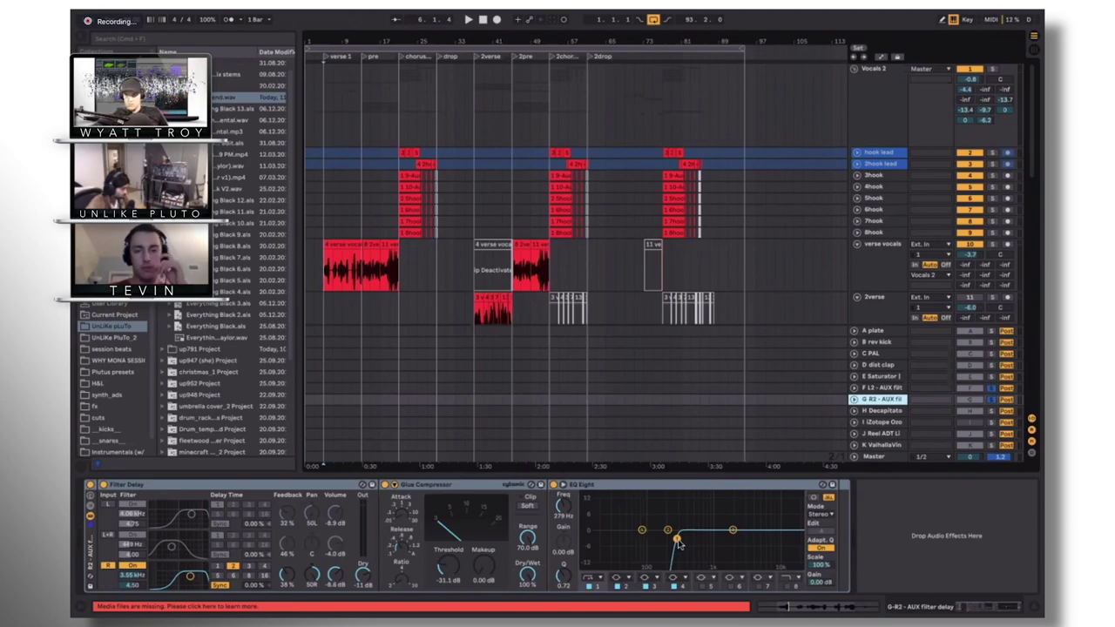
# Expand the G R2 Glue Compressor's sidechain settings, then show the H Decapitator return's chain
pyautogui.click(432, 485)
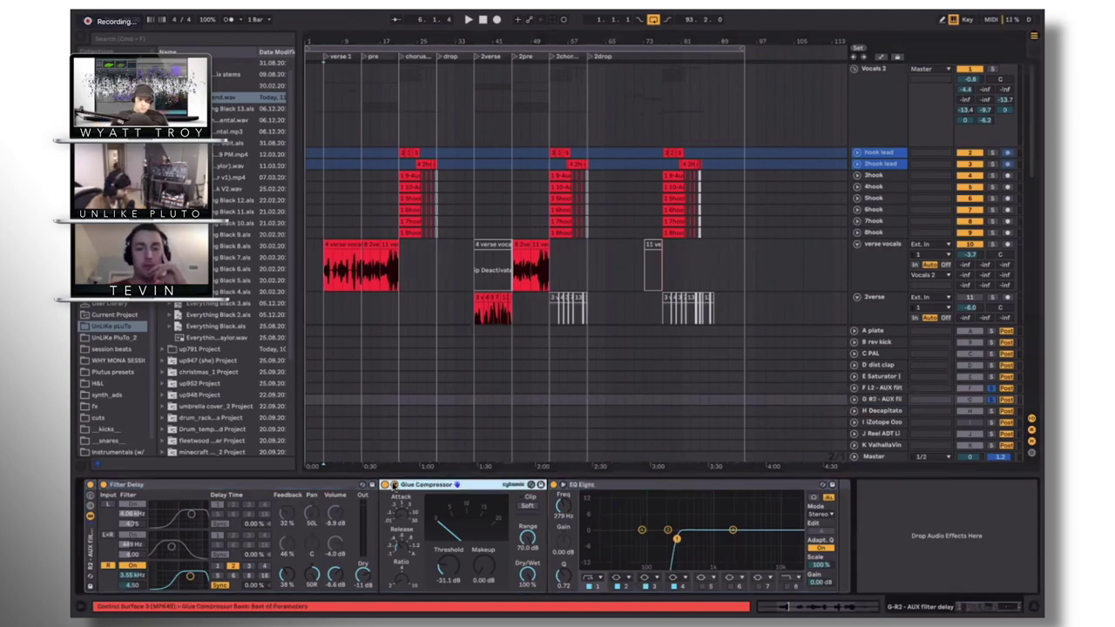
pyautogui.click(394, 485)
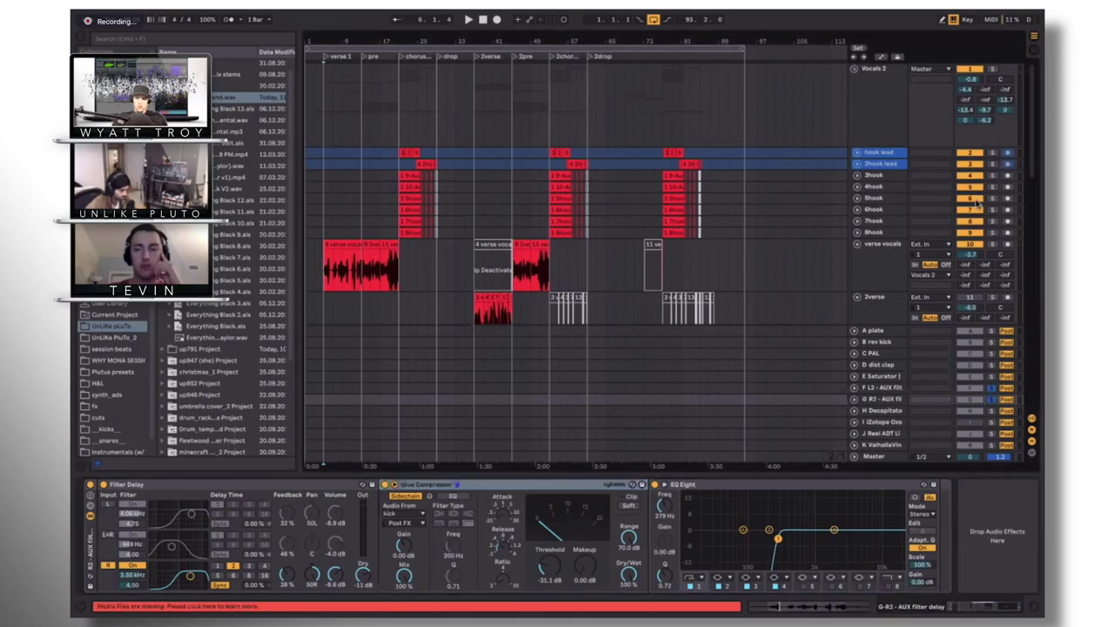
pyautogui.press('space')
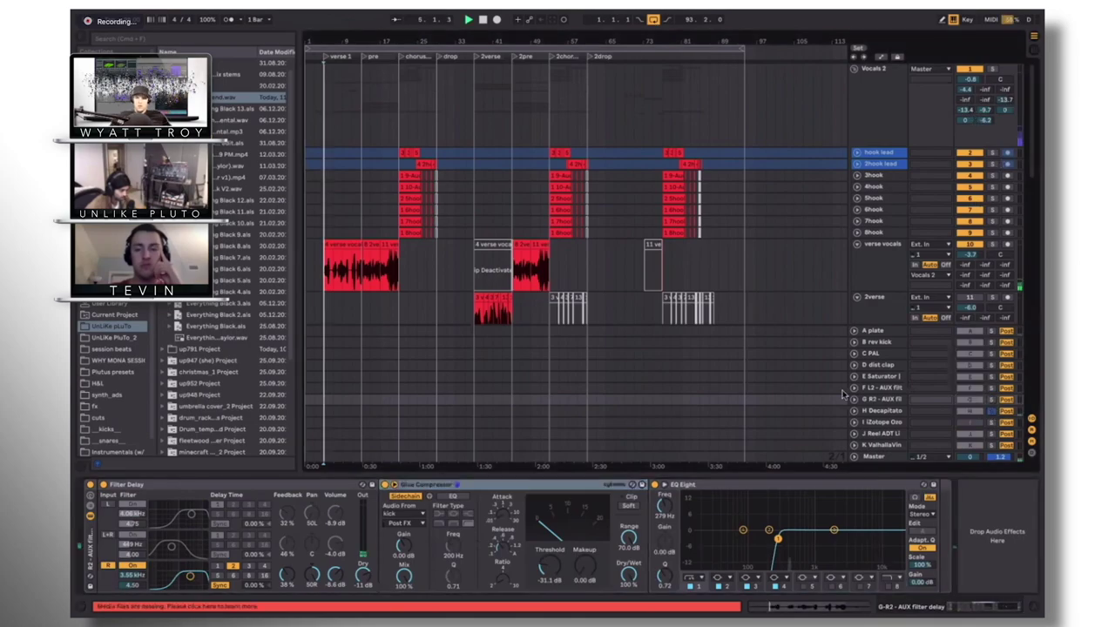
pyautogui.click(881, 410)
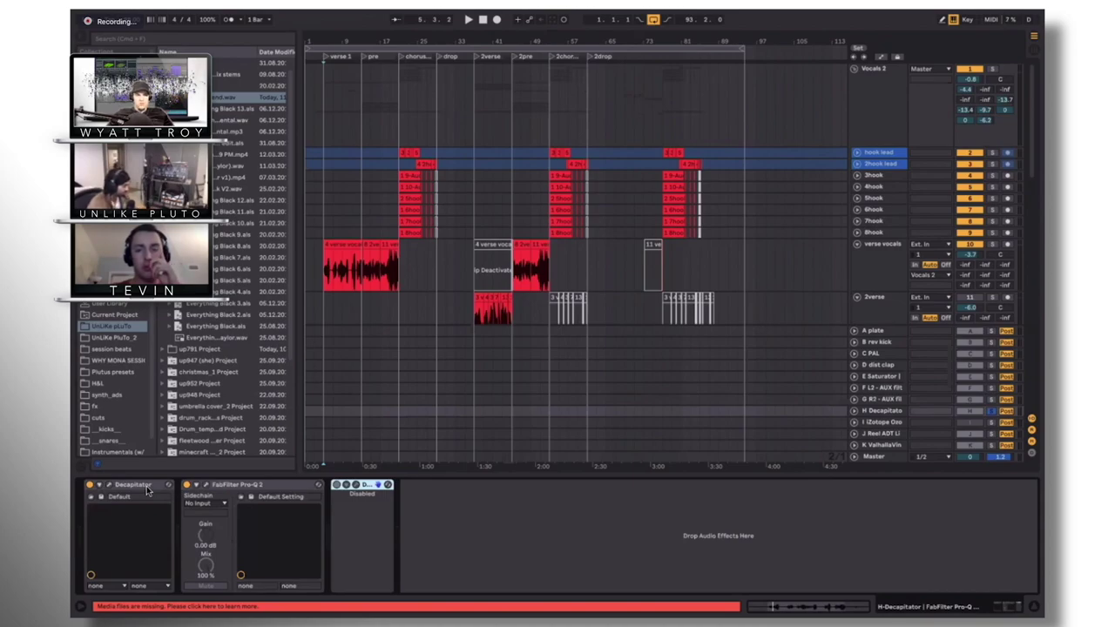
# View the H Decapitator return's Pro-Q 2 EQ curve in its plugin window, then close it
pyautogui.click(206, 485)
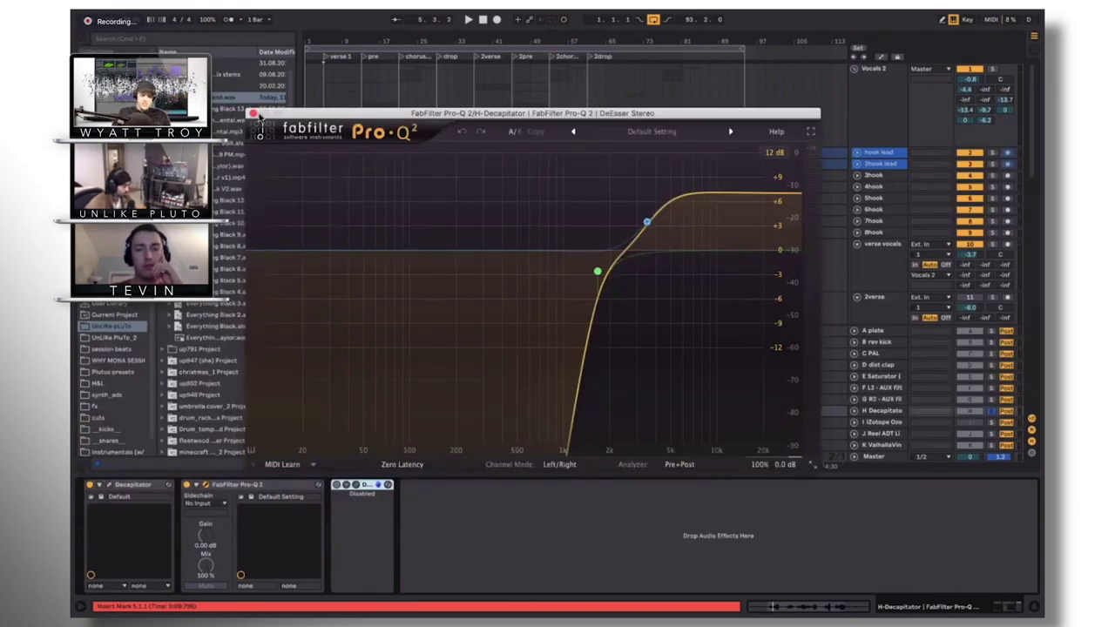
pyautogui.click(257, 117)
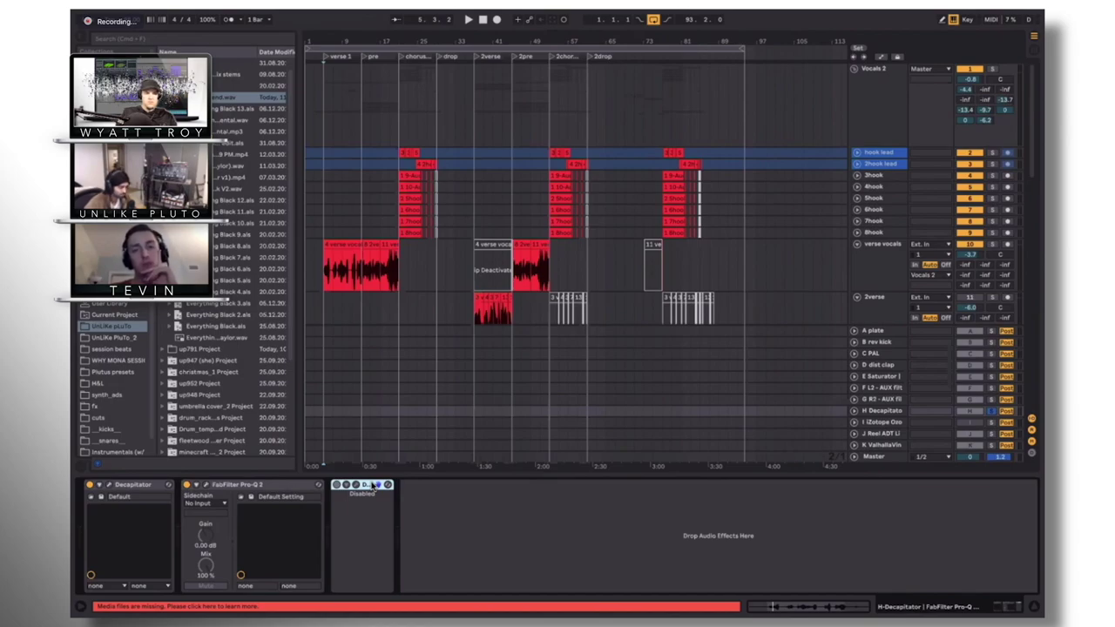
# Show the verse vocals effects and briefly play from the start of its clip
pyautogui.click(366, 279)
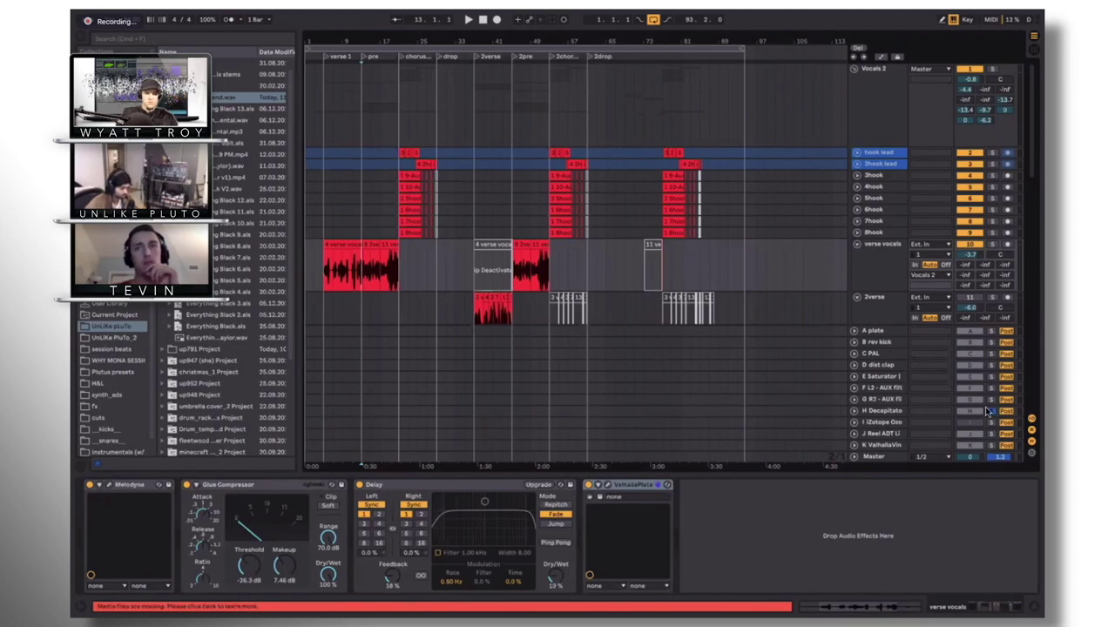
pyautogui.click(327, 279)
pyautogui.press('space')
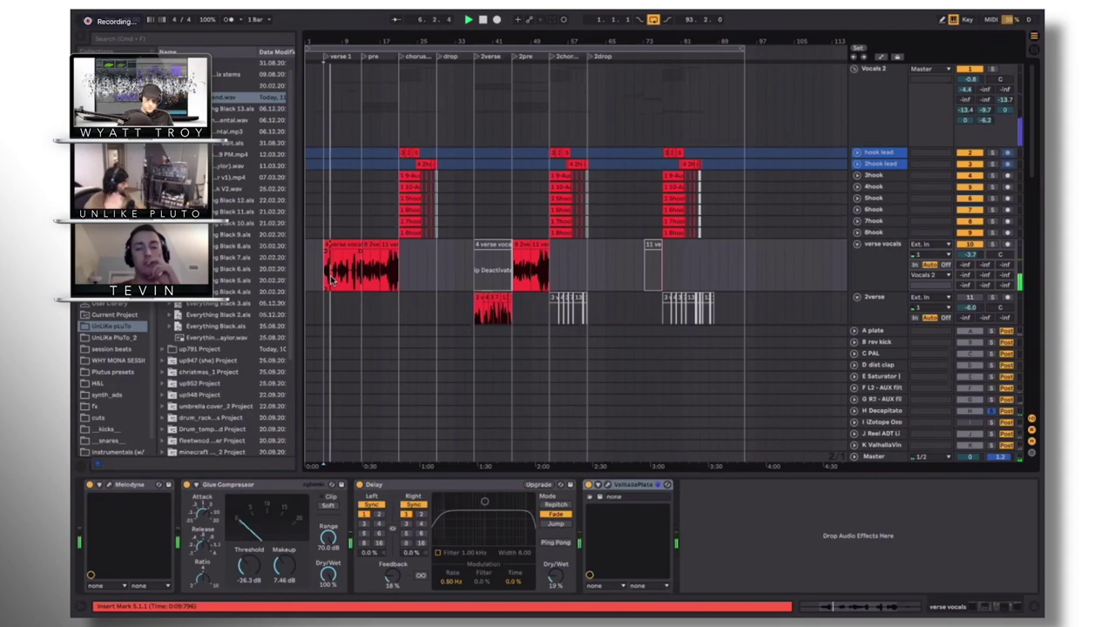
pyautogui.press('space')
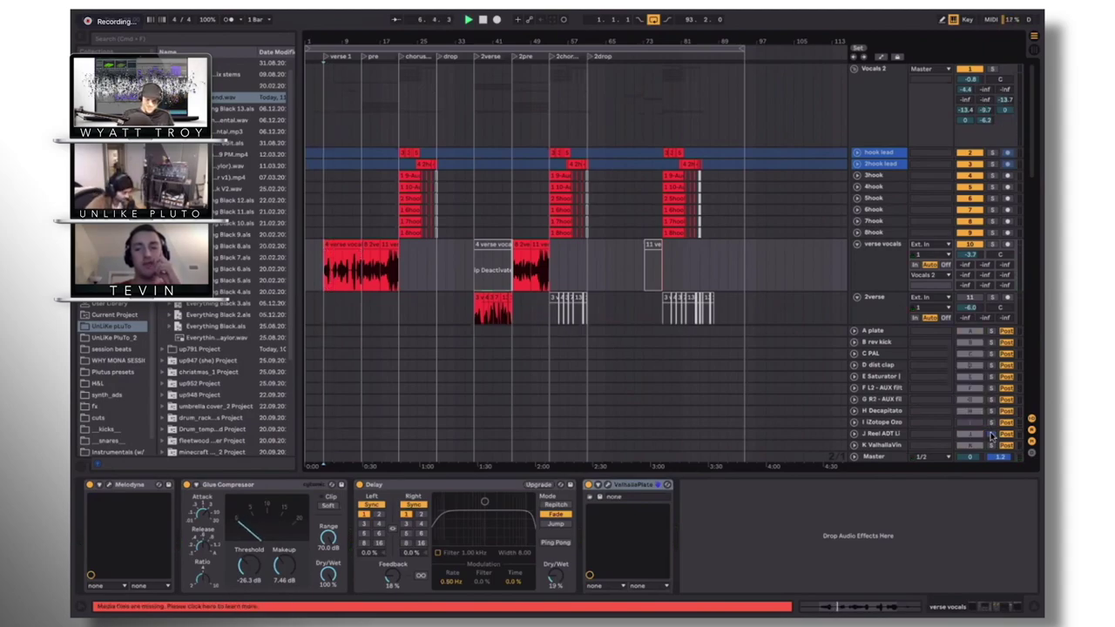
# Inspect the J Reel ADT return and its ADT device
pyautogui.click(895, 434)
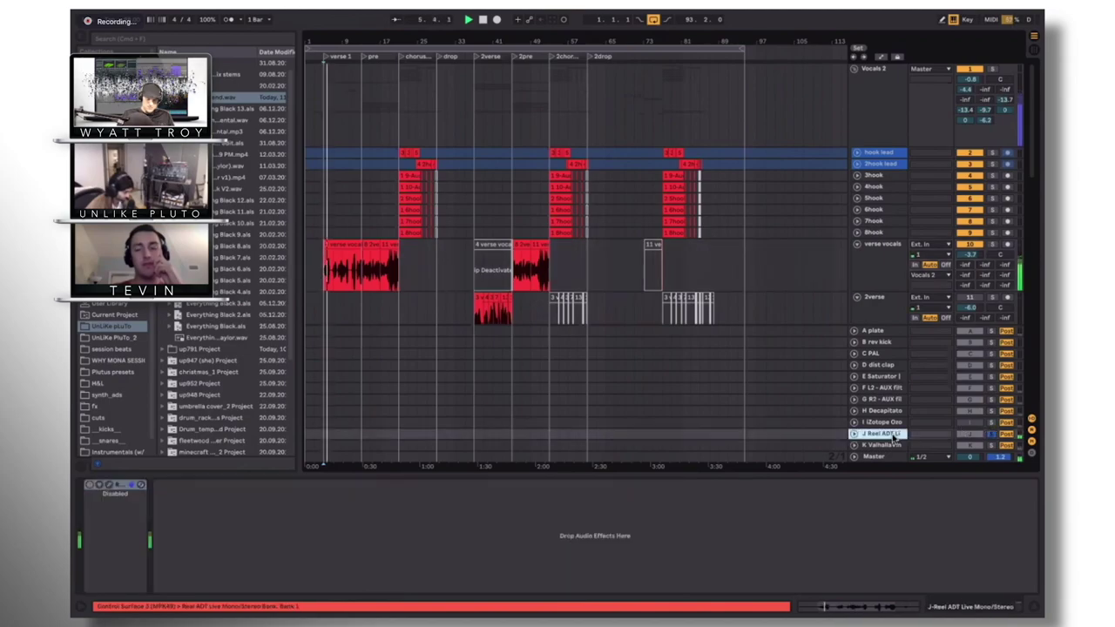
pyautogui.click(622, 432)
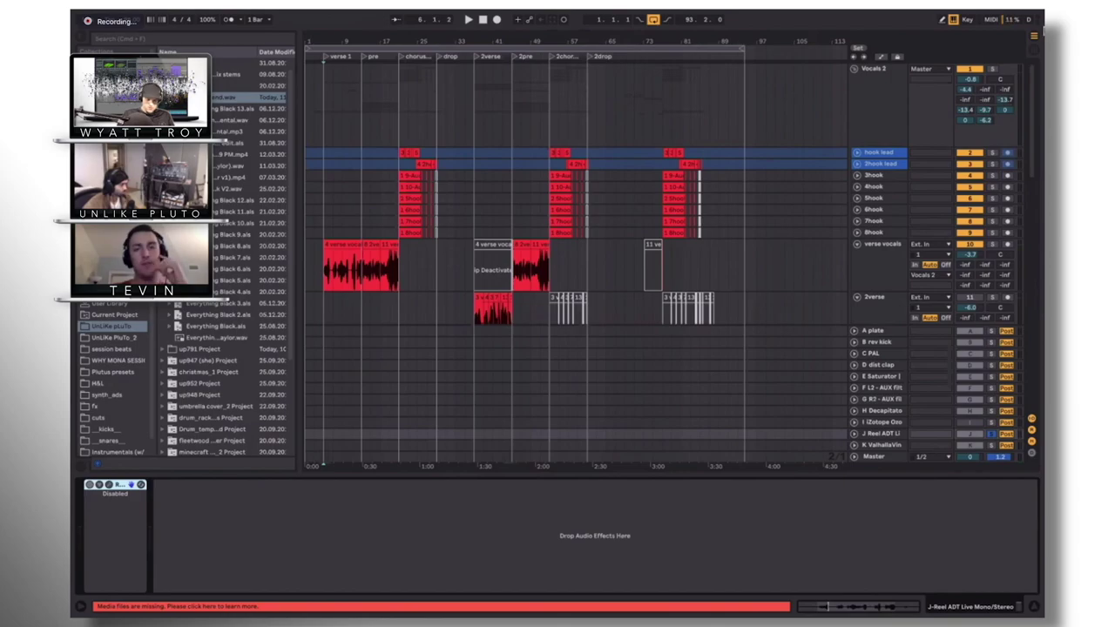
pyautogui.click(996, 436)
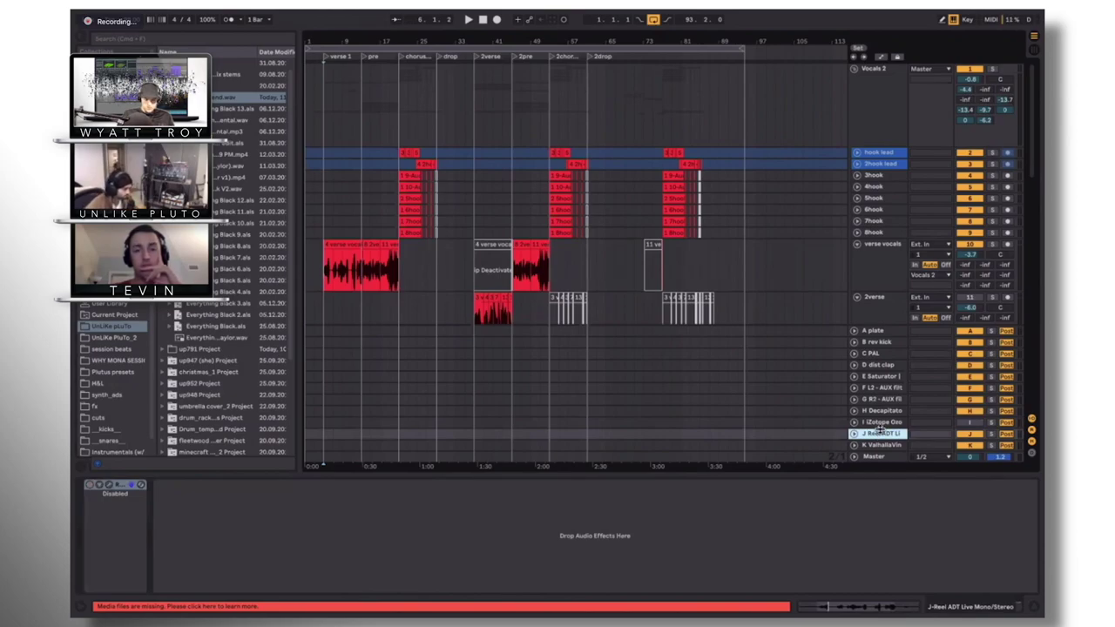
# Check the K ValhallaVintageVerb return while playing verse vocals, then show the verse vocals chain
pyautogui.click(888, 445)
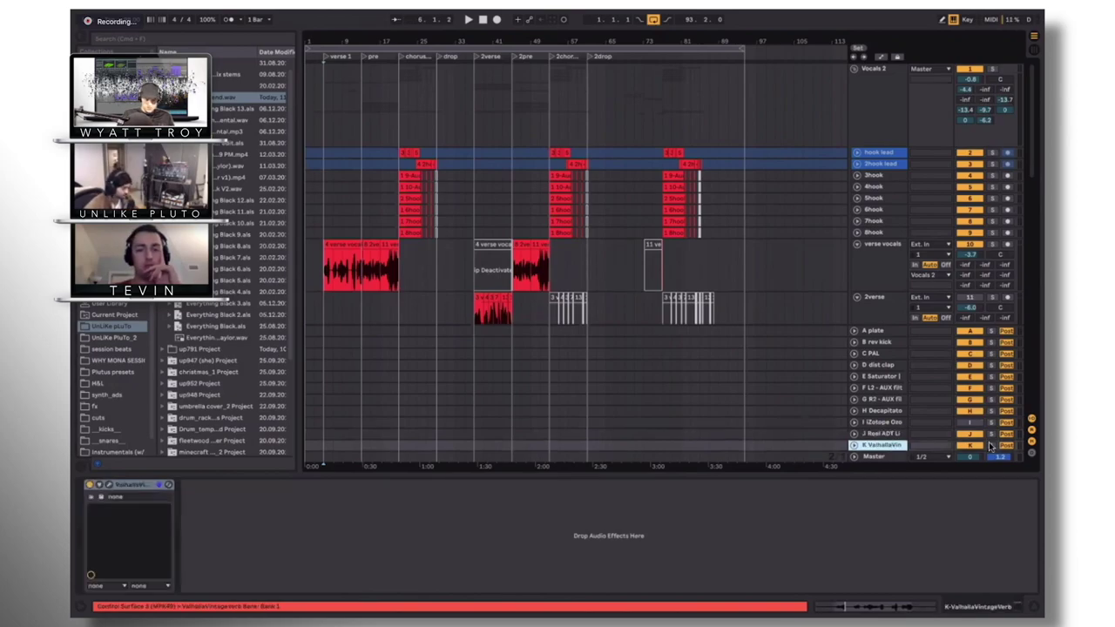
pyautogui.click(354, 277)
pyautogui.press('space')
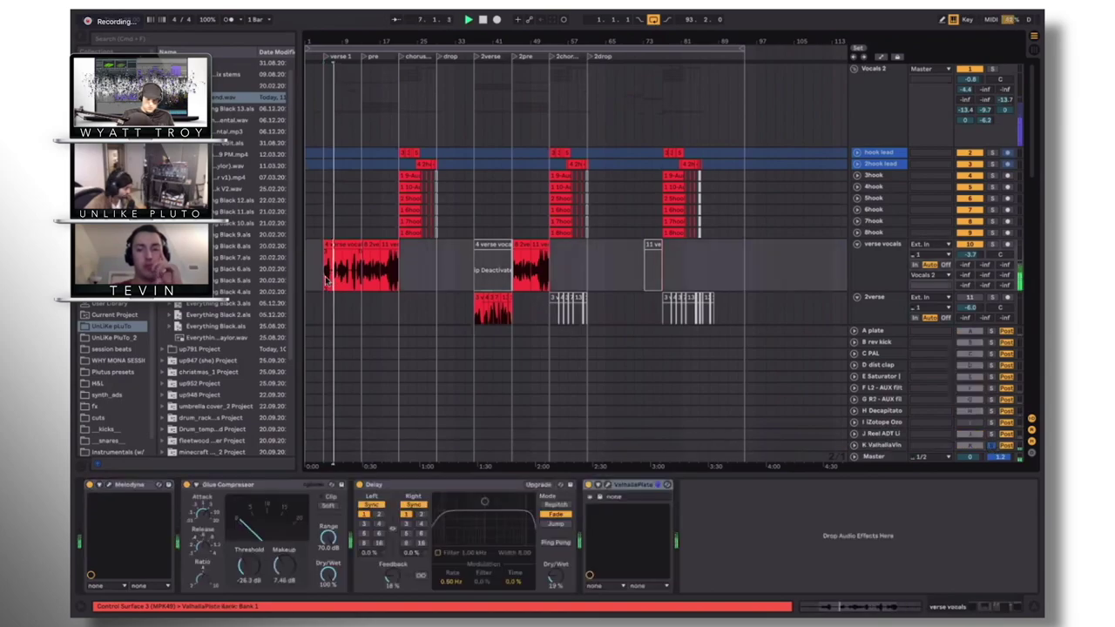
pyautogui.click(987, 446)
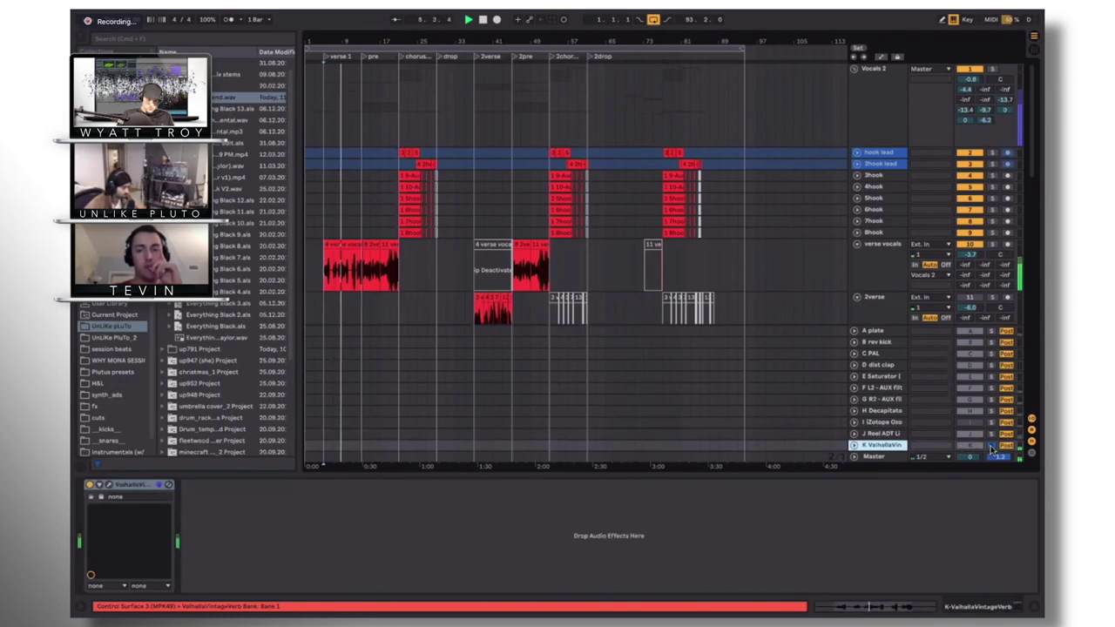
pyautogui.click(330, 273)
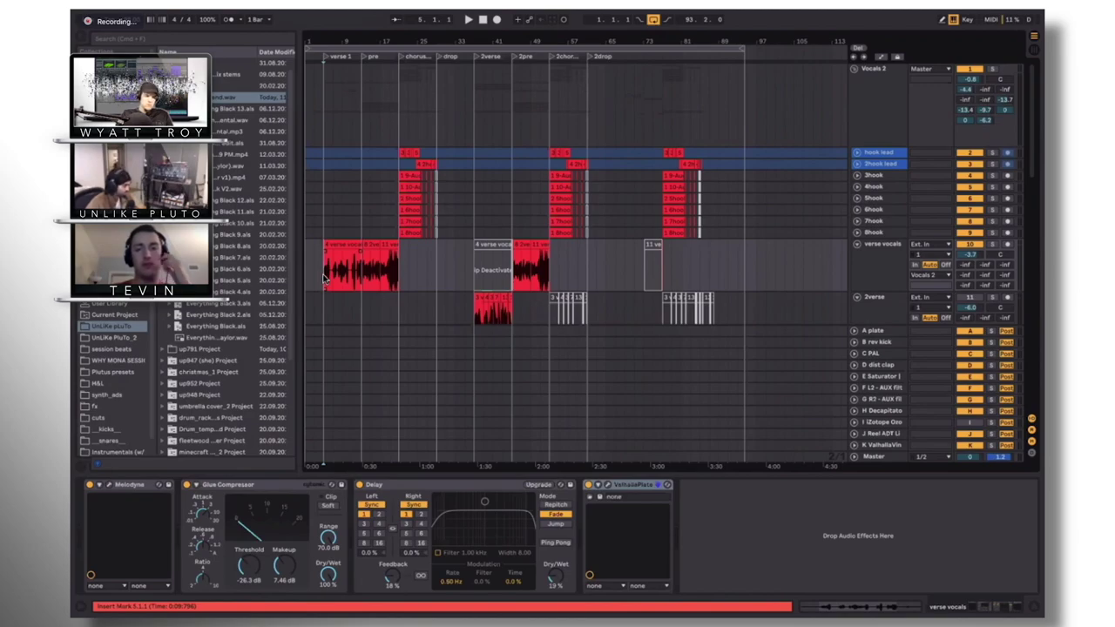
# Unfold the verse vocals group, show the Vocals 2 track's effects, and scroll up the track list
pyautogui.click(856, 245)
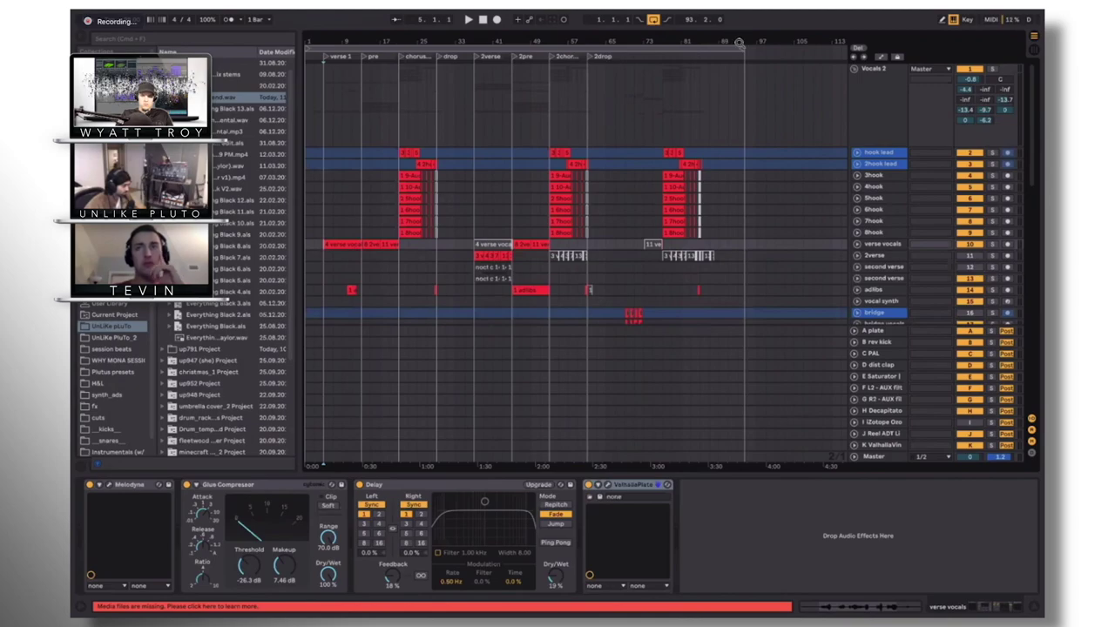
pyautogui.click(876, 140)
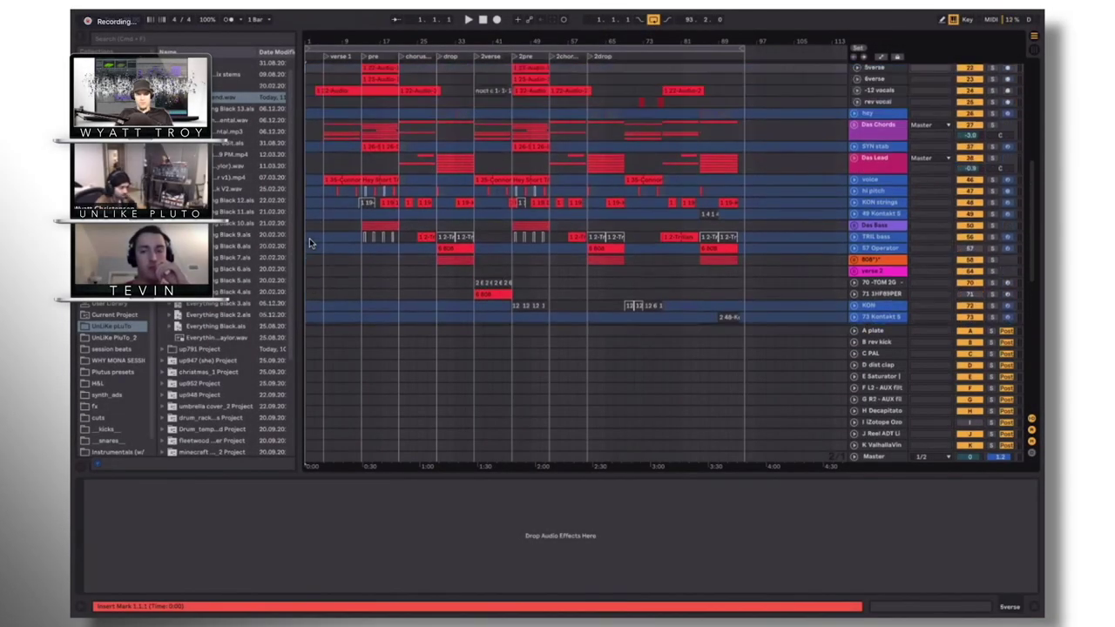
pyautogui.scroll(5, 309, 243)
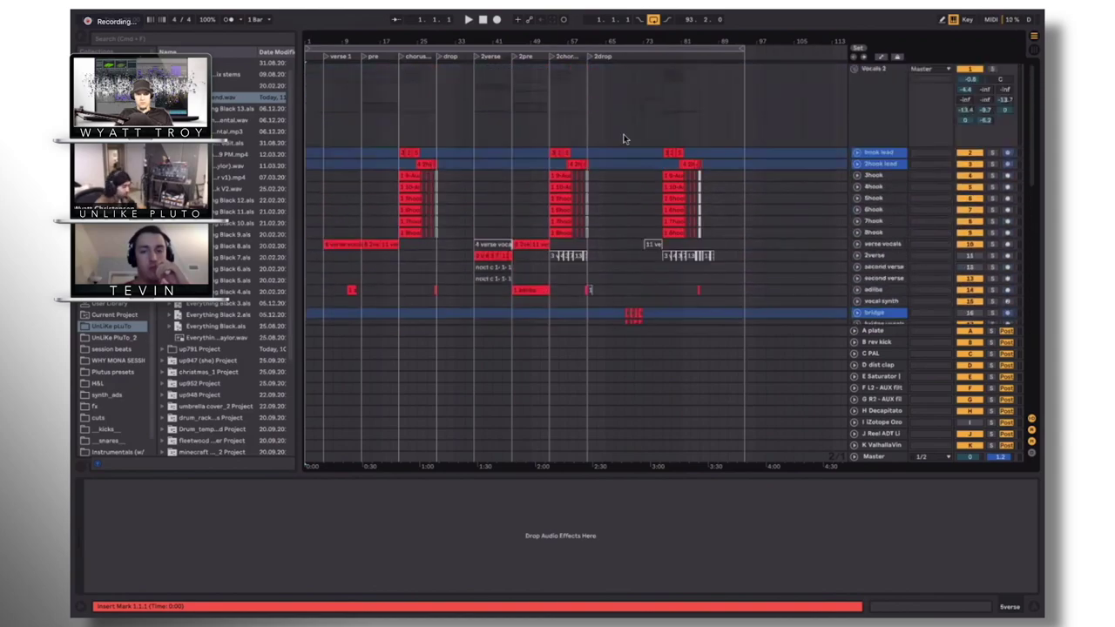
# Select Das Chords, play from the beginning, and zoom the timeline so clips fill the width
pyautogui.scroll(-5, 778, 91)
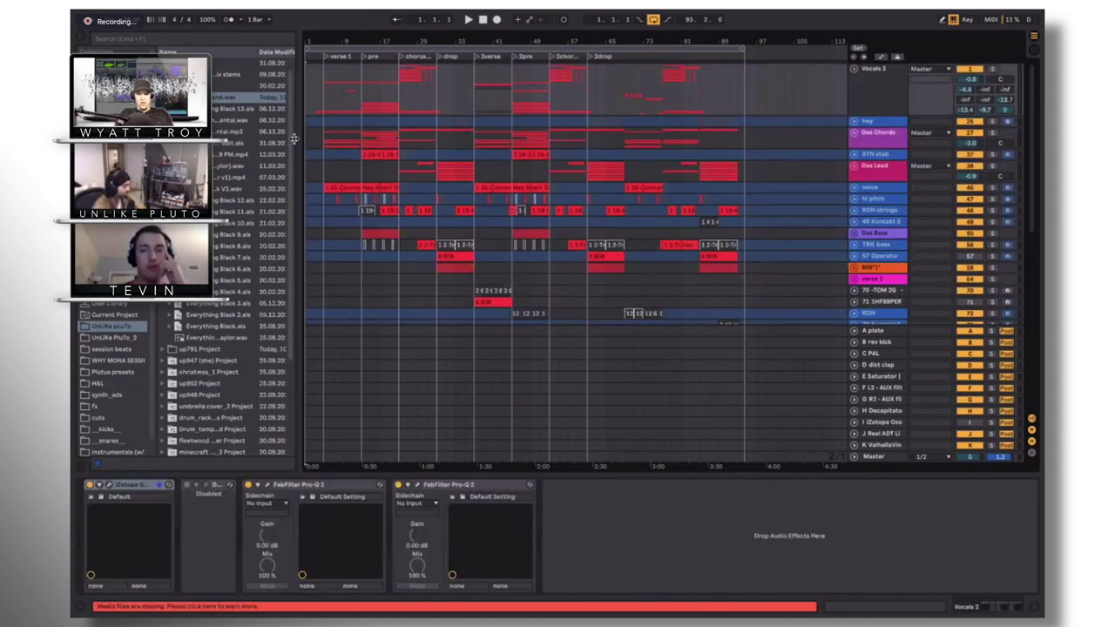
pyautogui.click(307, 141)
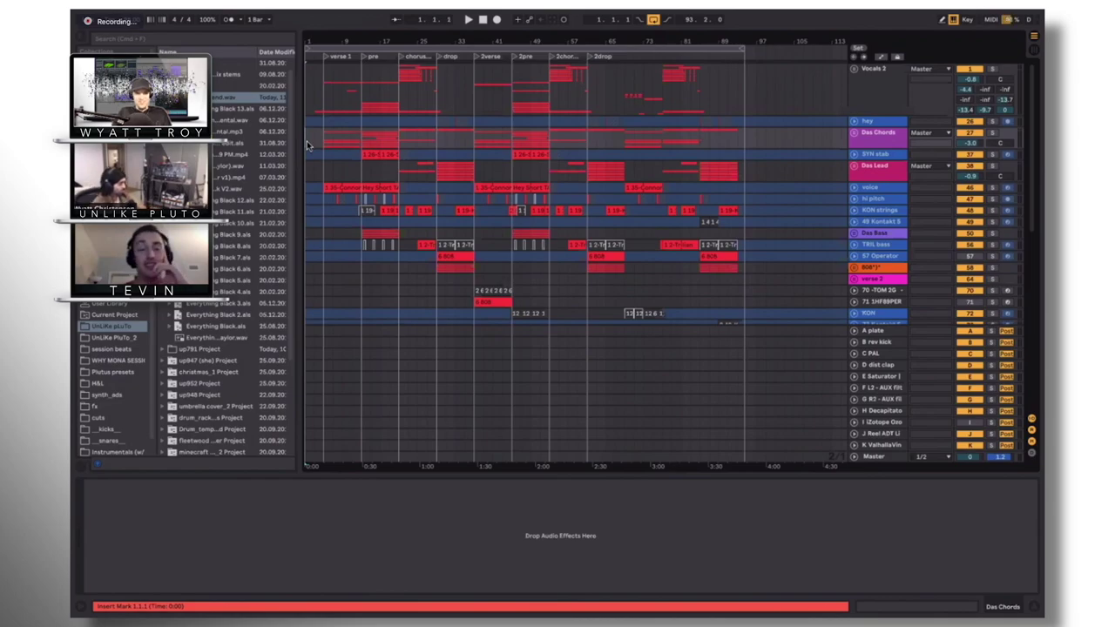
pyautogui.press('space')
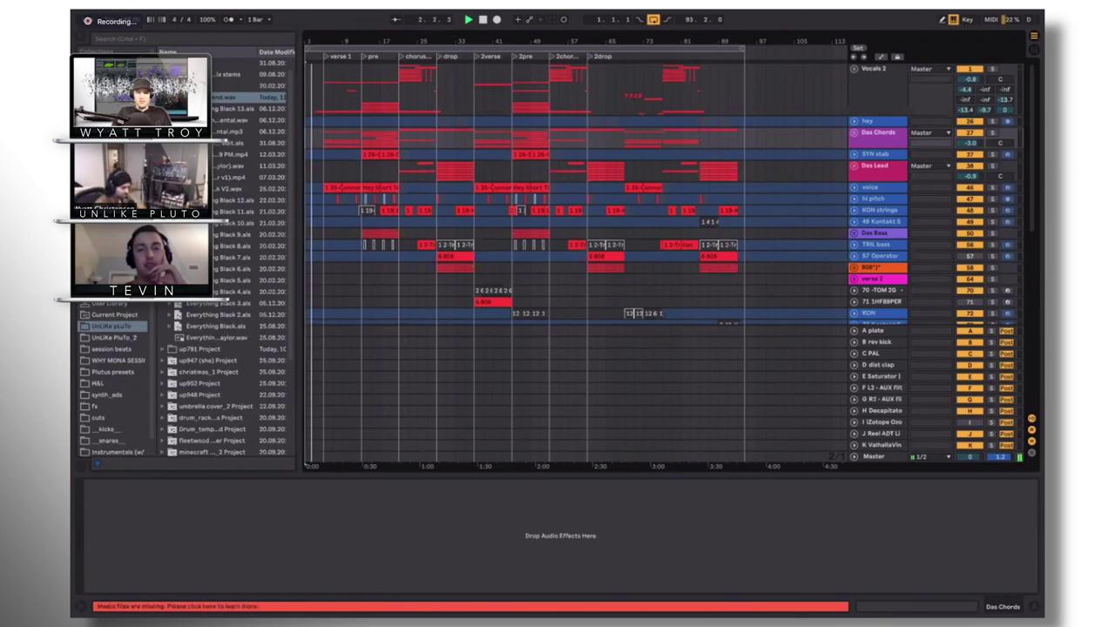
pyautogui.press('+')
pyautogui.moveTo(306, 42); pyautogui.dragTo(305, 40)
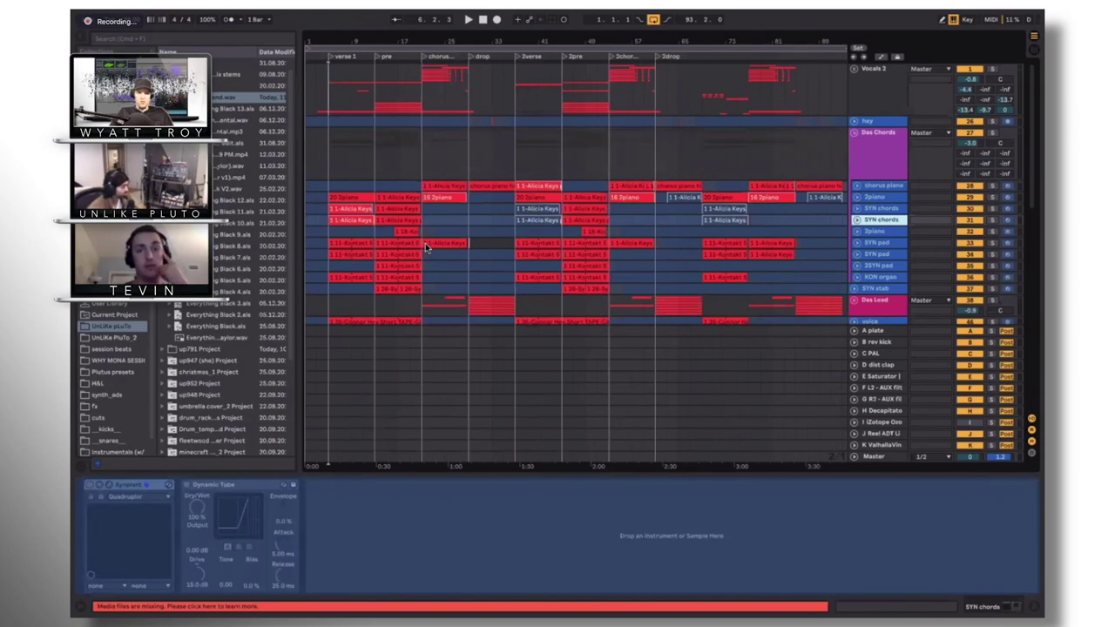
# Show the chorus piano track's devices and play back the piano layers
pyautogui.click(330, 188)
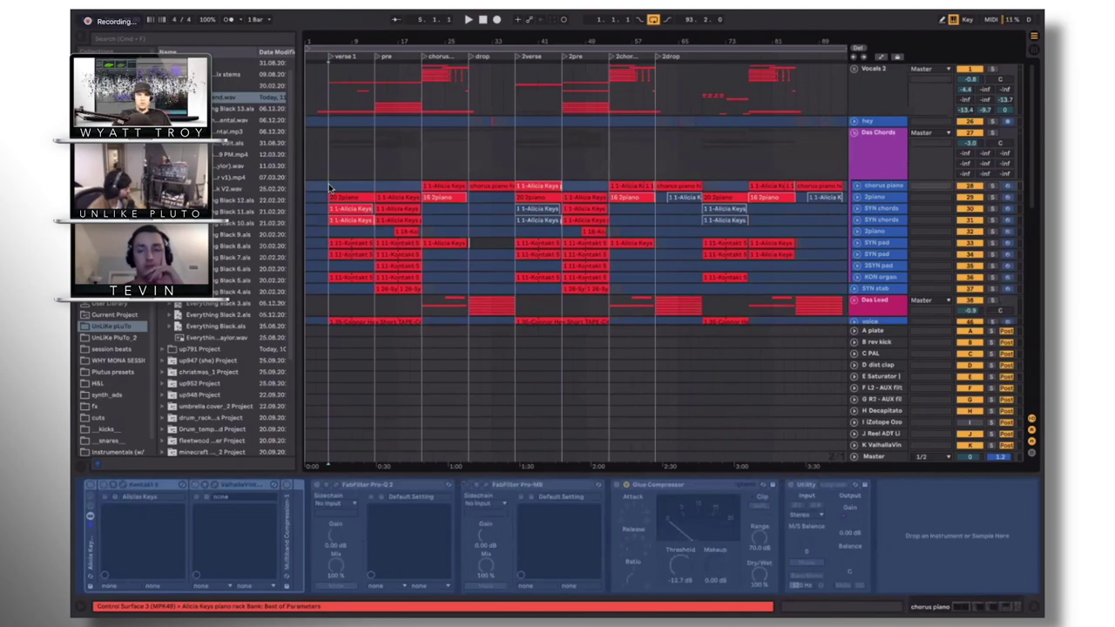
pyautogui.press('space')
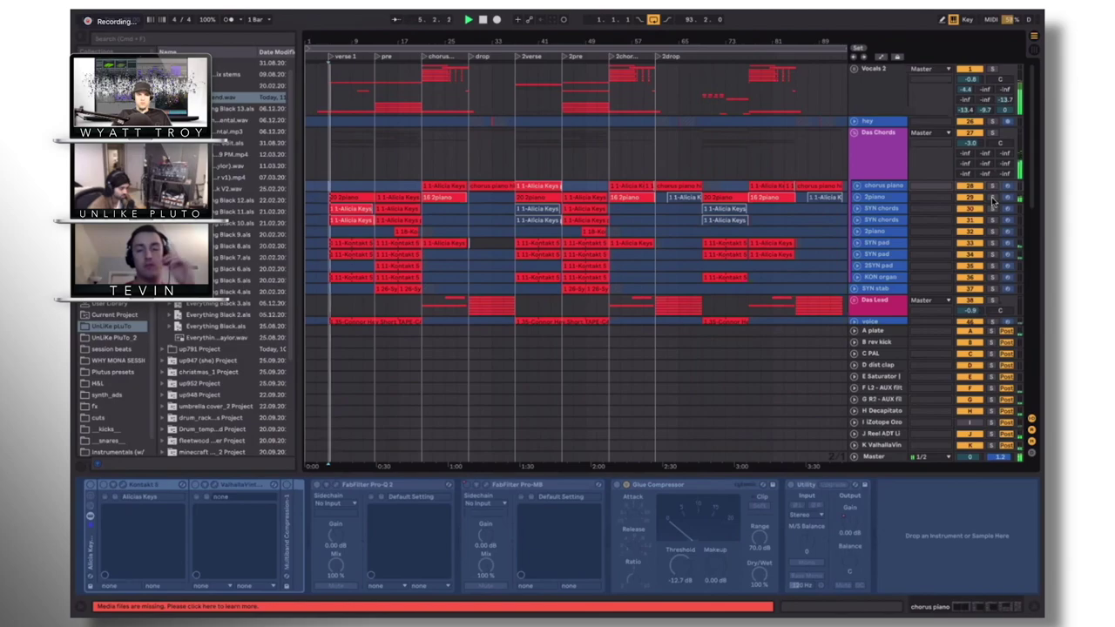
# Expand the 2piano track to reveal its Kontakt, Multiband Compression, Pro-Q 3 and Pro-MB chain
pyautogui.click(885, 199)
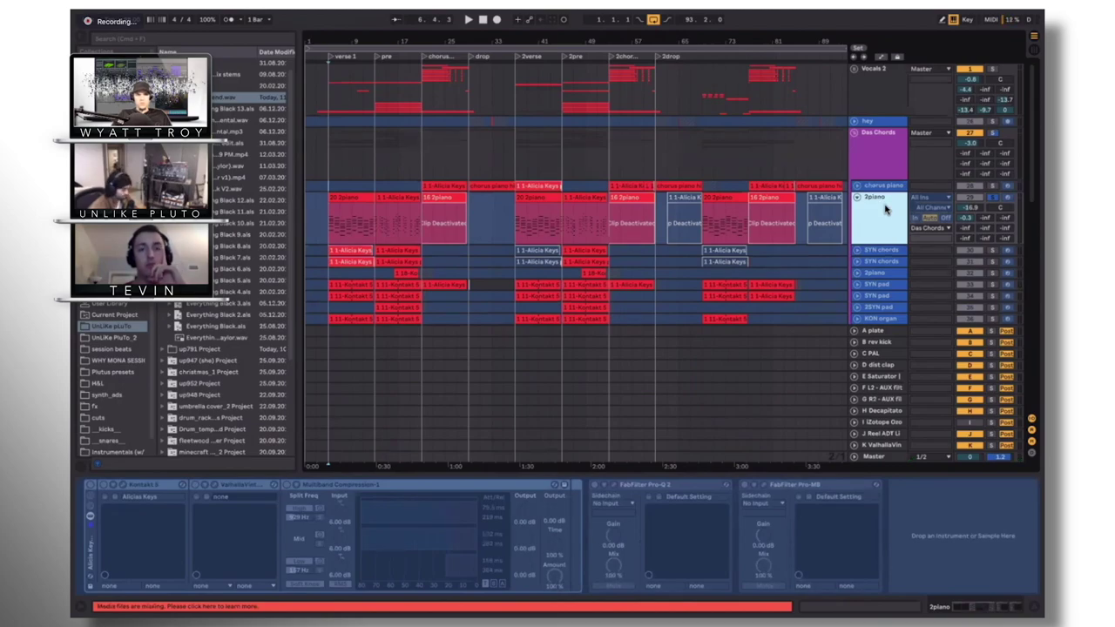
# Open the 2piano Pro-Q 2, try moving the cut to 161 Hz, then undo it
pyautogui.click(630, 486)
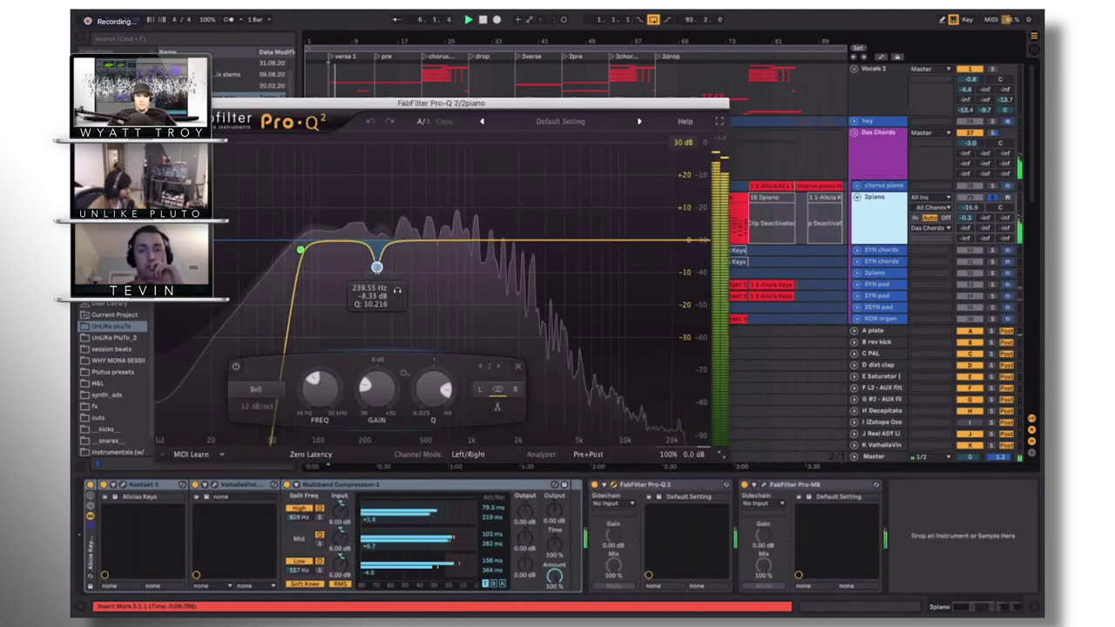
pyautogui.moveTo(376, 267); pyautogui.dragTo(350, 253)
pyautogui.press('super+z')
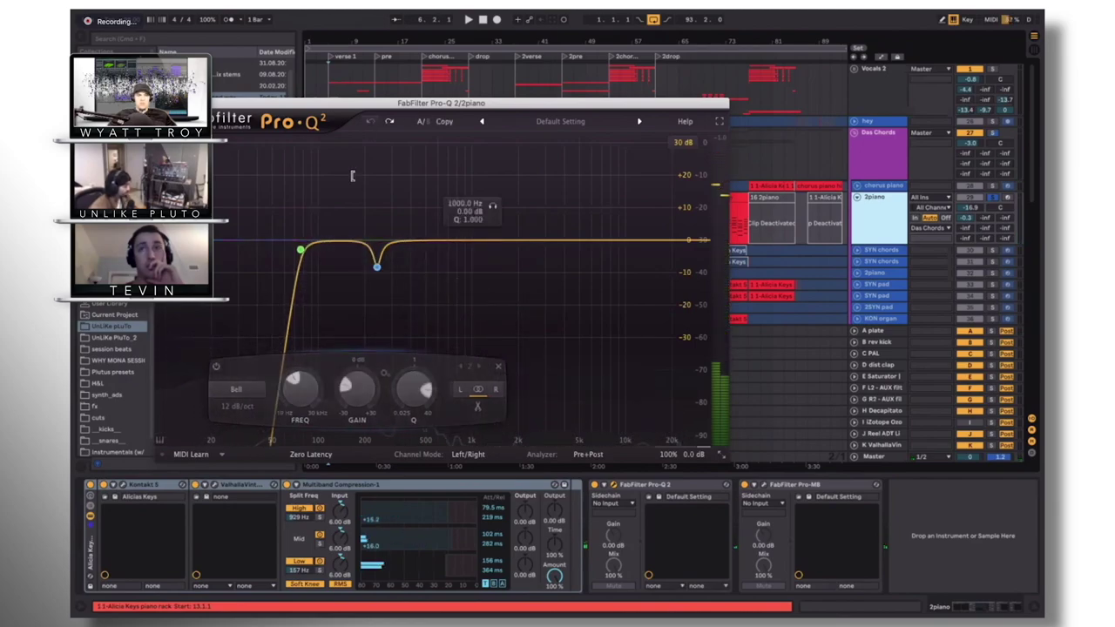
# Try a gentler extra bell cut around 171 Hz, fine-tune it, then undo it
pyautogui.moveTo(363, 252)
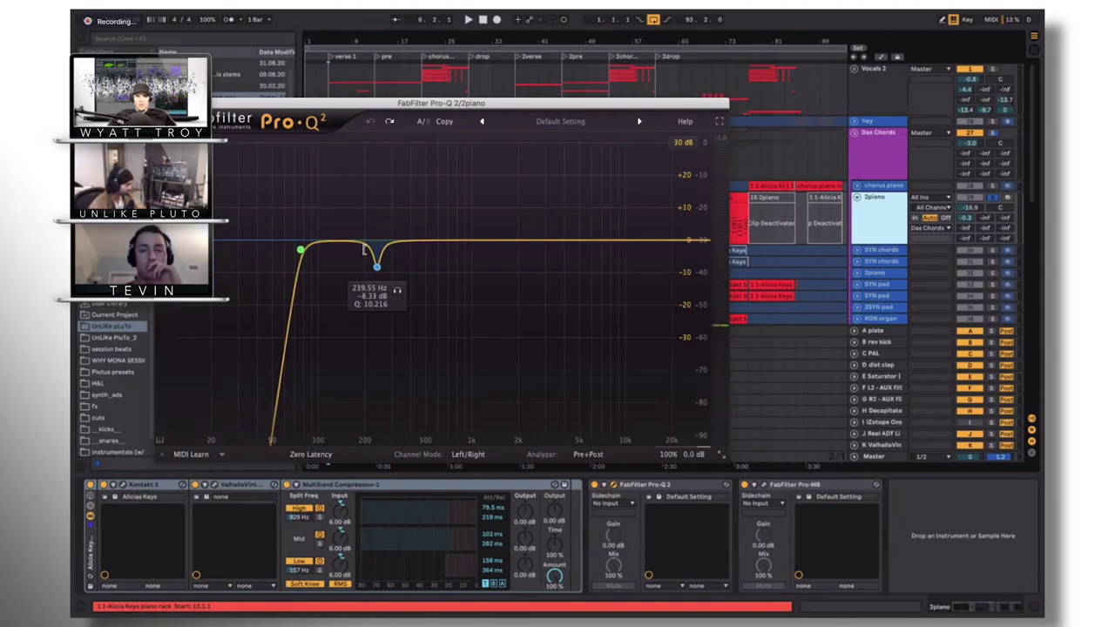
pyautogui.moveTo(364, 251); pyautogui.dragTo(354, 255)
pyautogui.scroll(-5, 354, 254)
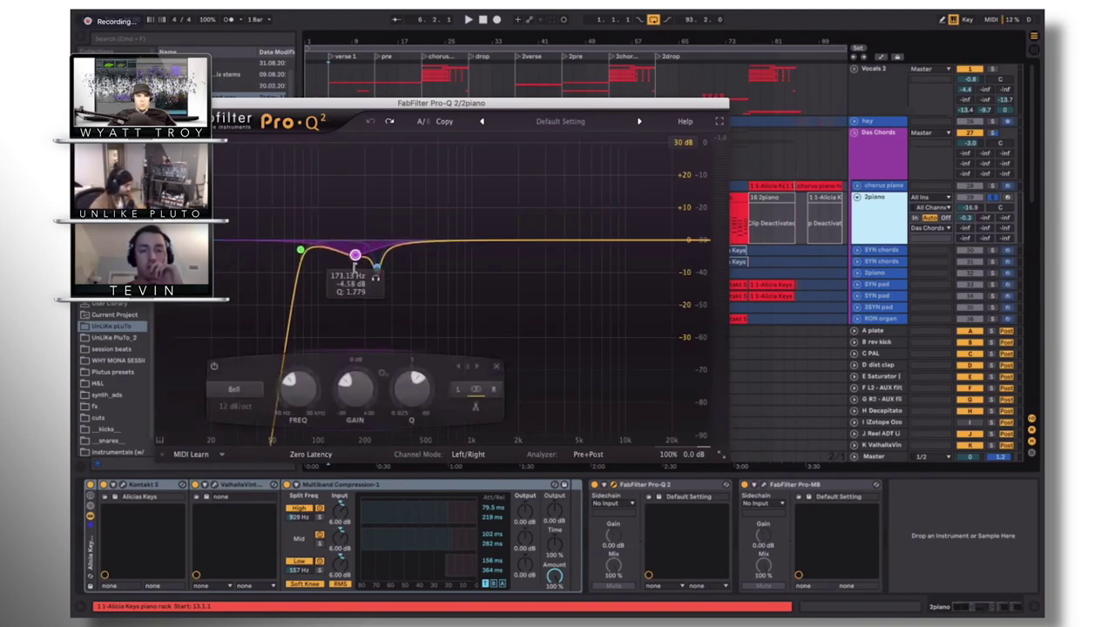
pyautogui.scroll(2, 355, 254)
pyautogui.moveTo(355, 255); pyautogui.dragTo(354, 253)
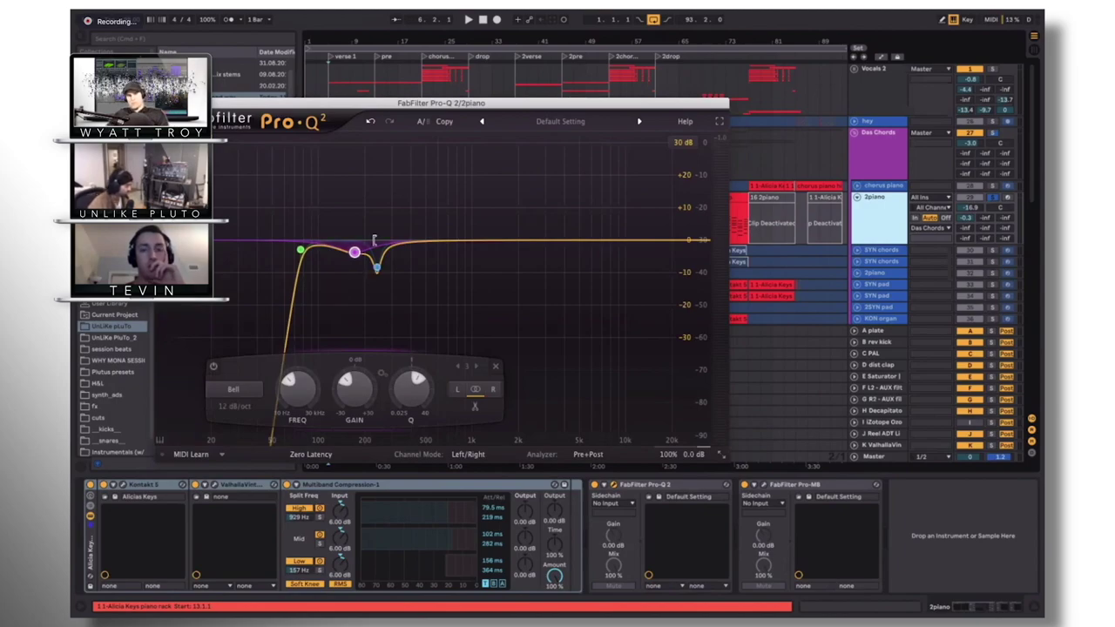
pyautogui.press('super+z')
# Close the EQ, start playback and view the 20 2piano clip's notes in the enlarged editor
pyautogui.press('super+alt+p')
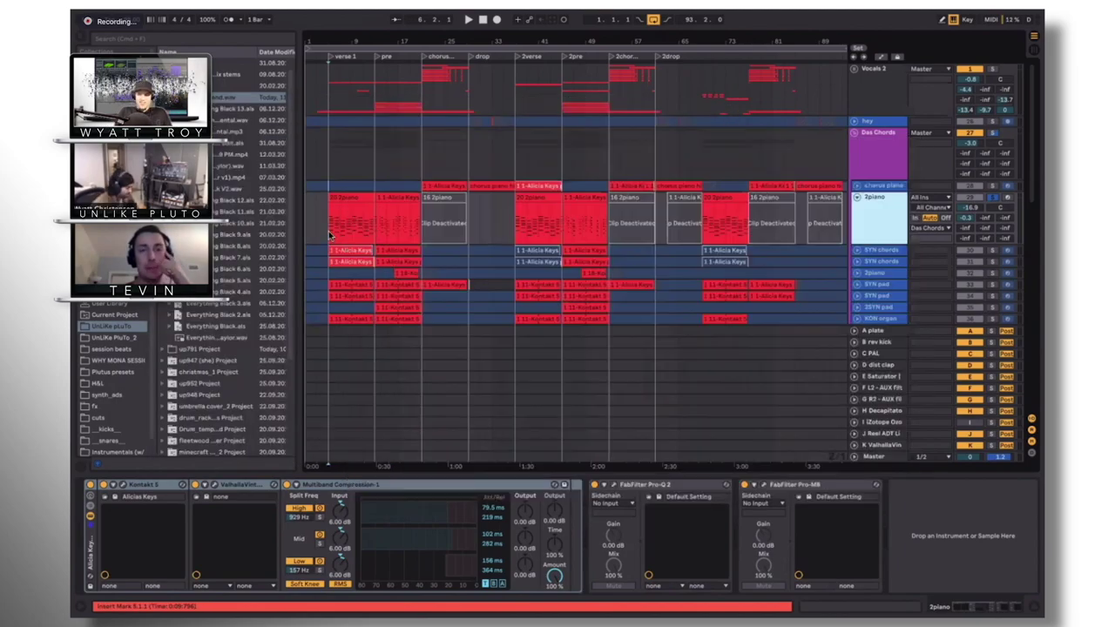
pyautogui.press('space')
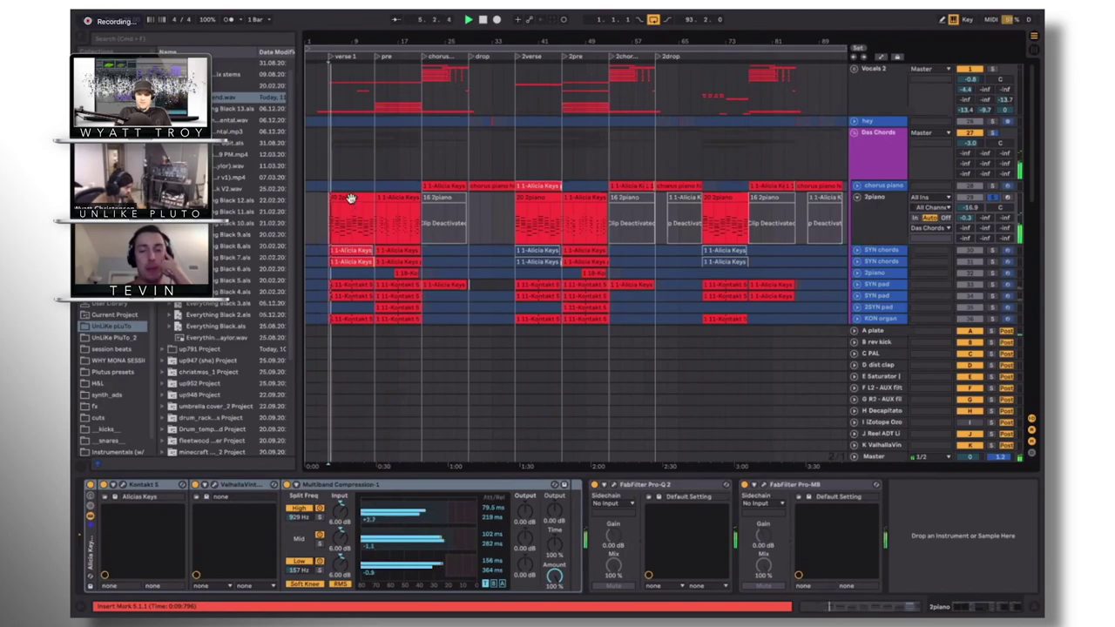
pyautogui.click(348, 210)
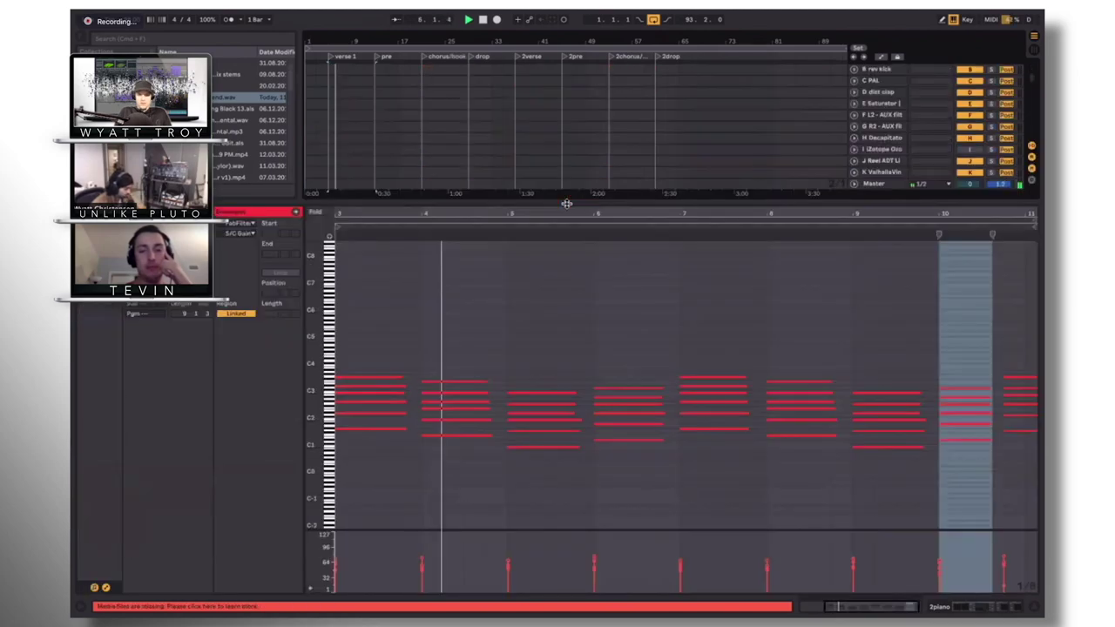
pyautogui.press('super+alt+e')
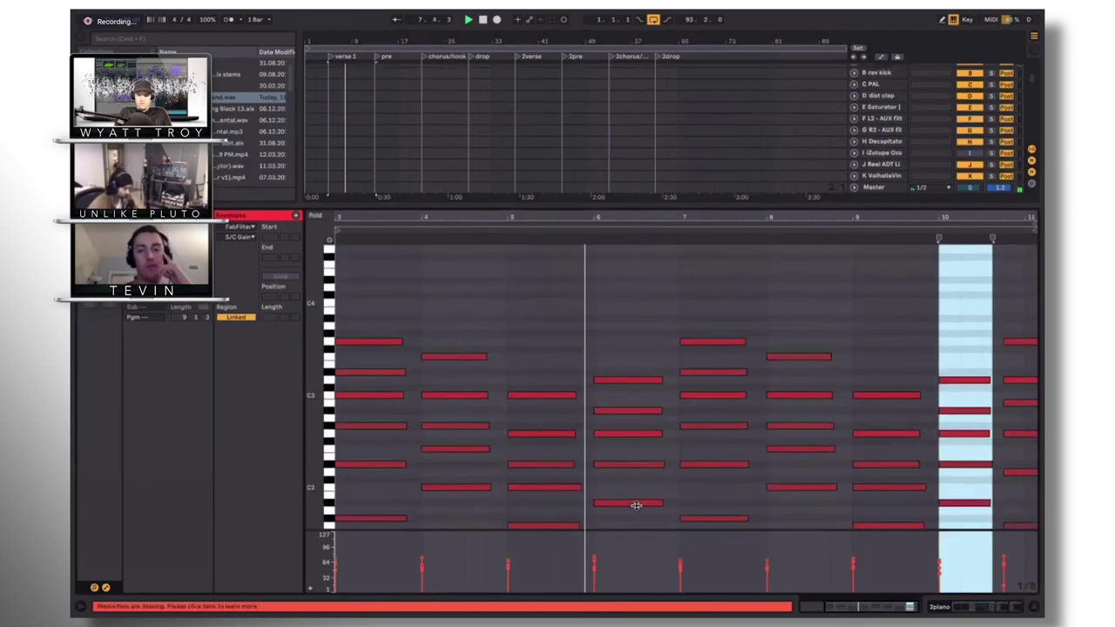
pyautogui.press('super+alt+e')
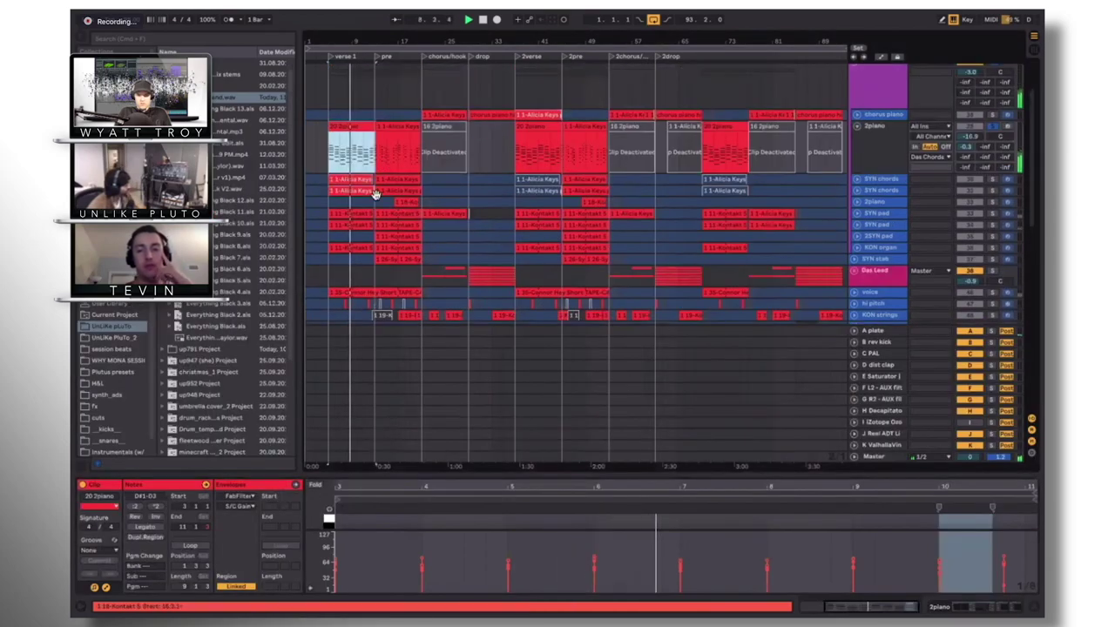
# Expand both SYN chords tracks and set the playback start point to bar 13
pyautogui.click(730, 180)
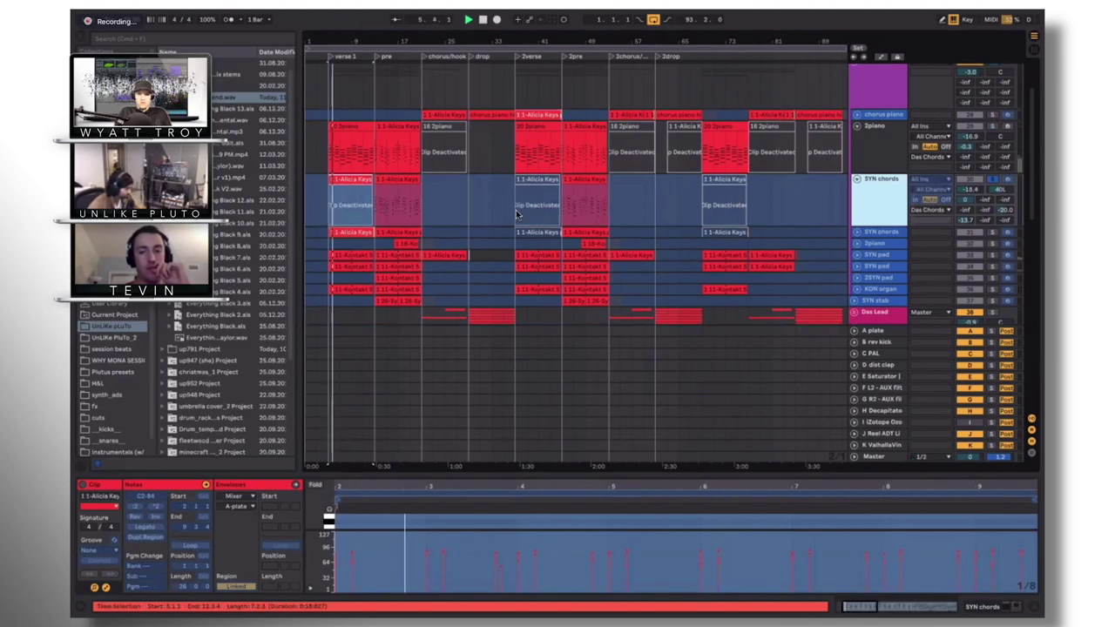
pyautogui.click(978, 183)
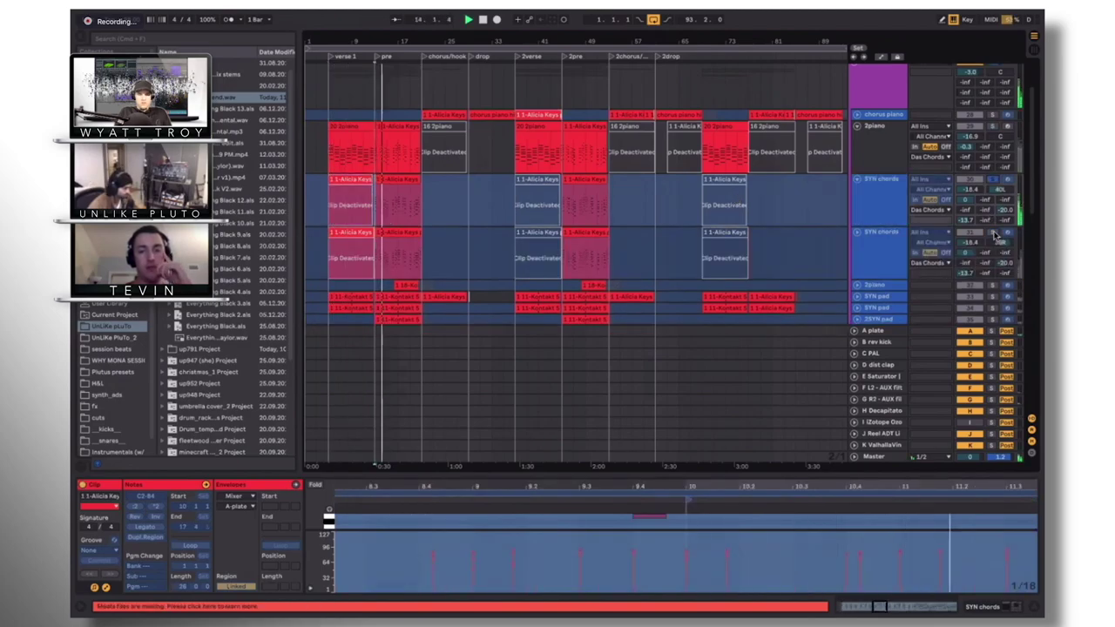
pyautogui.click(345, 161)
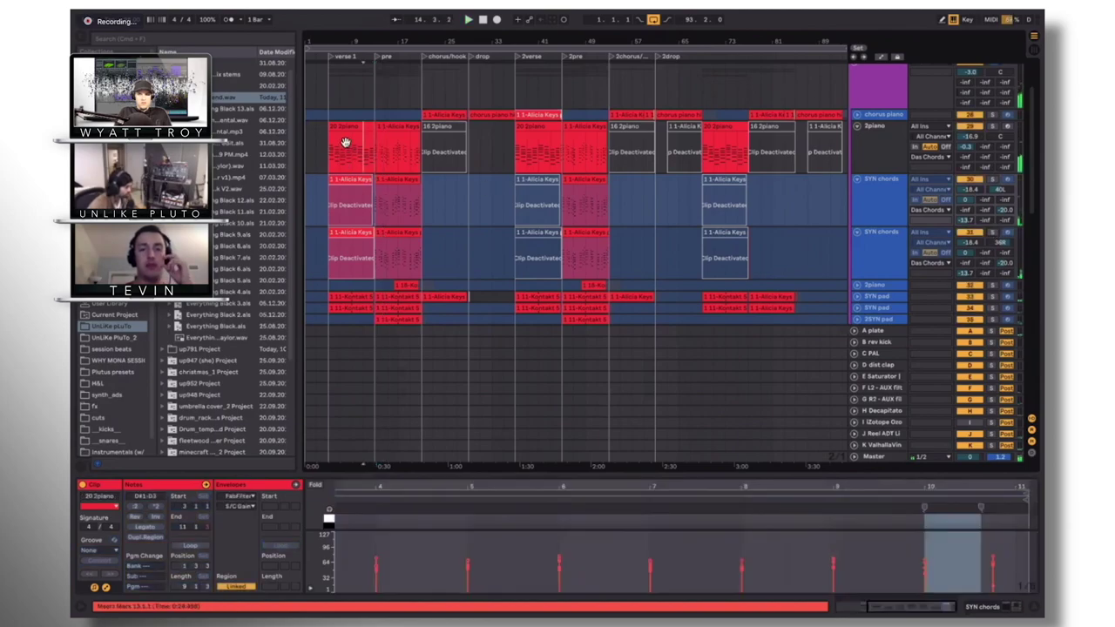
pyautogui.scroll(4, 341, 150)
pyautogui.click(377, 160)
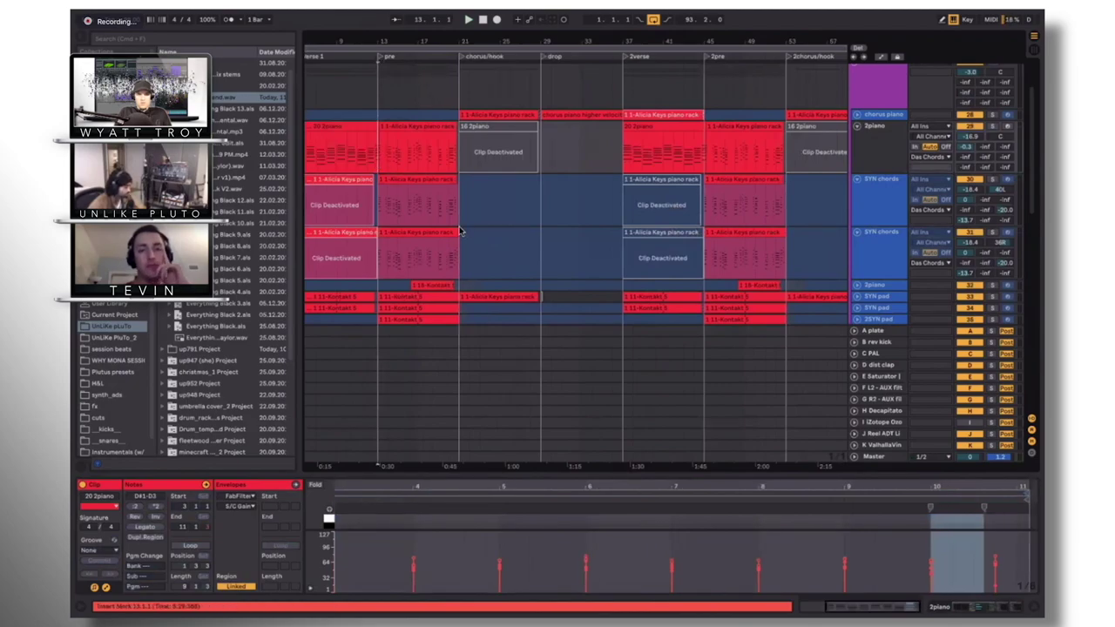
# Inspect the Alicia Keys and verse-1 SYN chords clips, then play from bar 13
pyautogui.click(369, 212)
pyautogui.hscroll(-3, 385, 209)
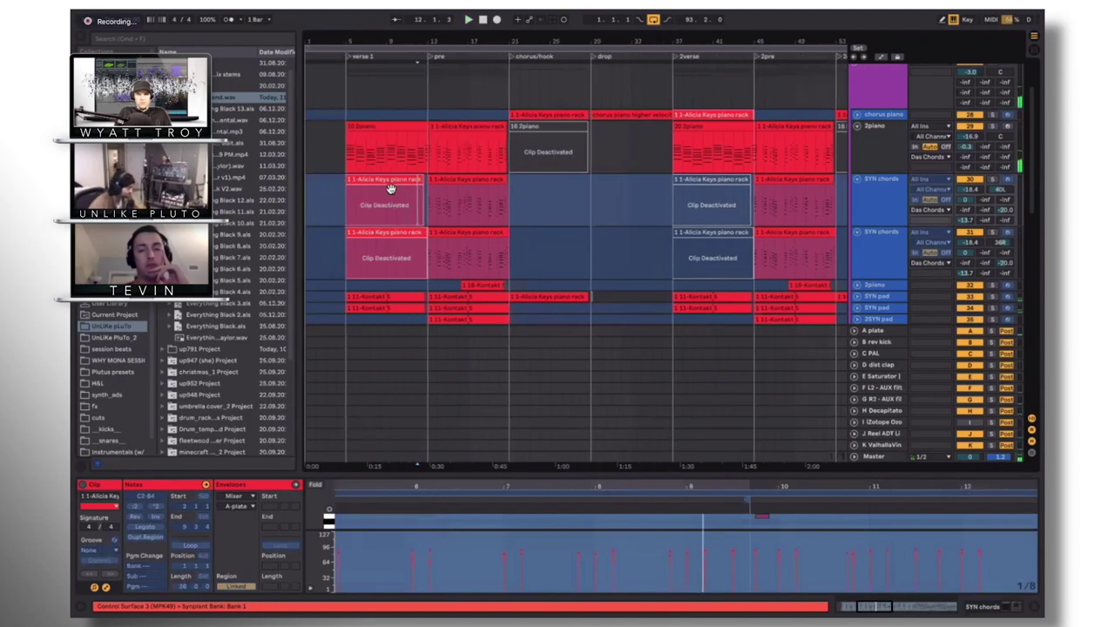
pyautogui.click(388, 200)
pyautogui.keyDown('shift'); pyautogui.click(403, 233); pyautogui.keyUp('shift')
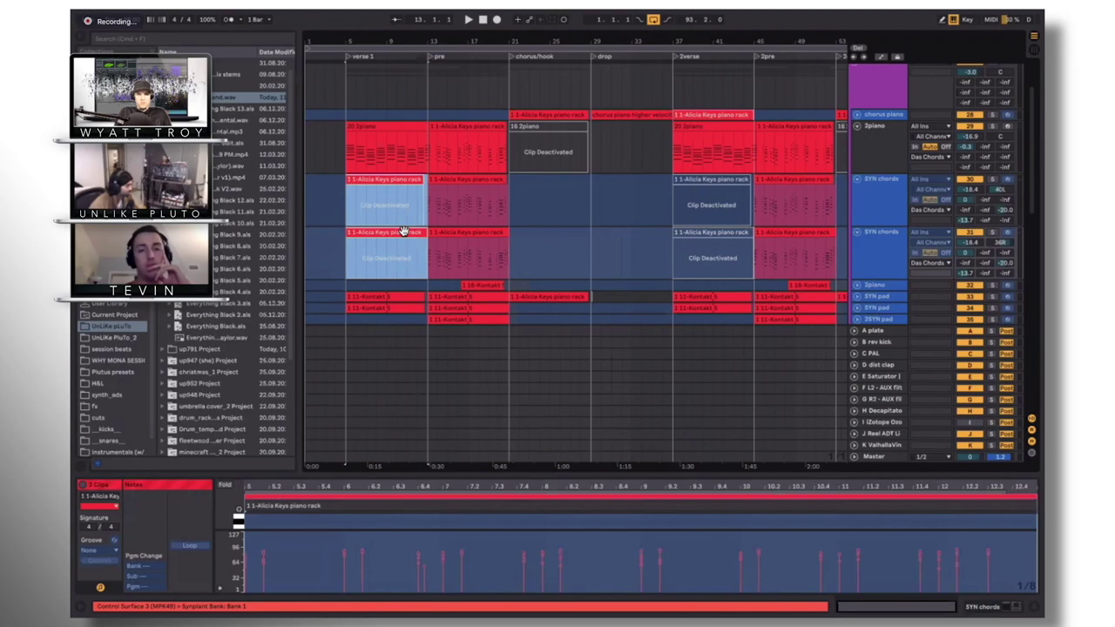
pyautogui.hscroll(4, 391, 228)
pyautogui.click(388, 225)
pyautogui.press('space')
# Deselect the clip and fold all tracks with H
pyautogui.hscroll(-4, 418, 213)
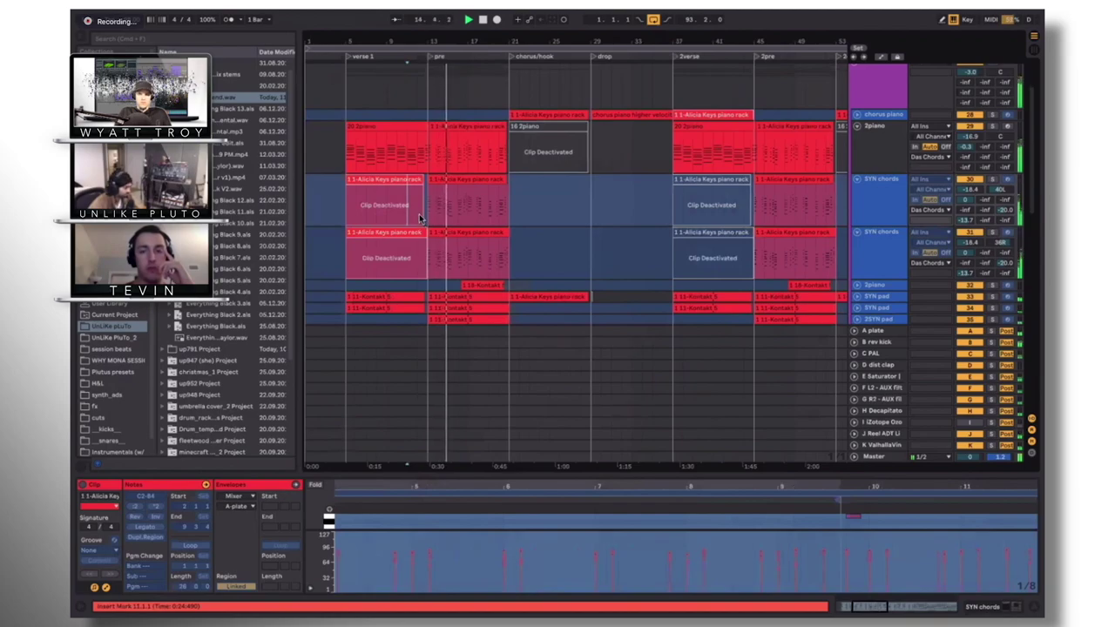
pyautogui.scroll(1, 419, 214)
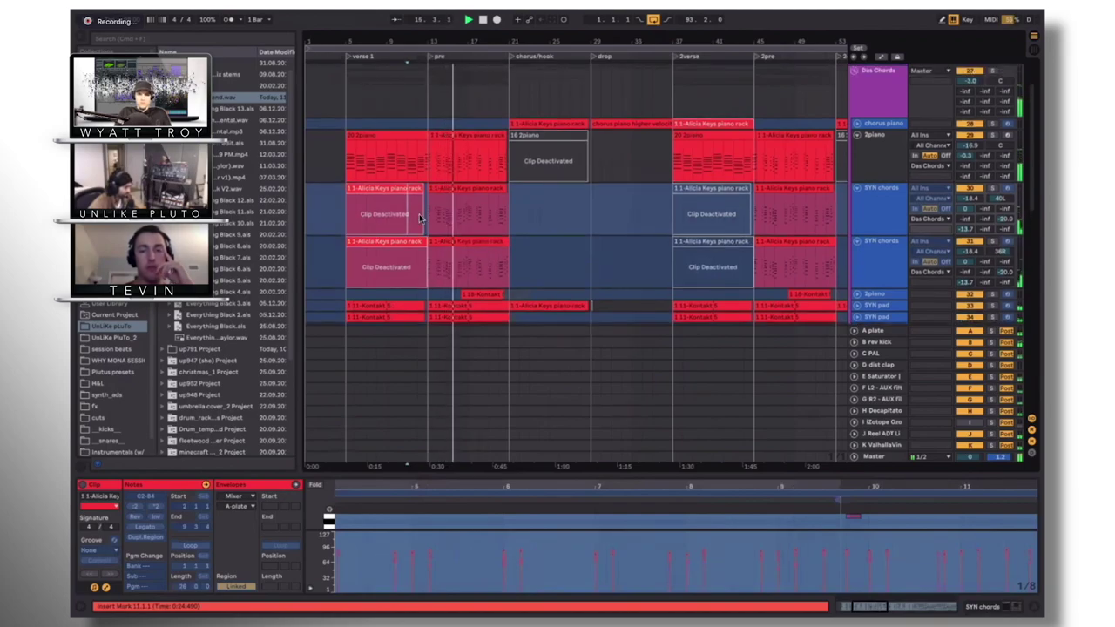
pyautogui.click(388, 168)
pyautogui.press('h')
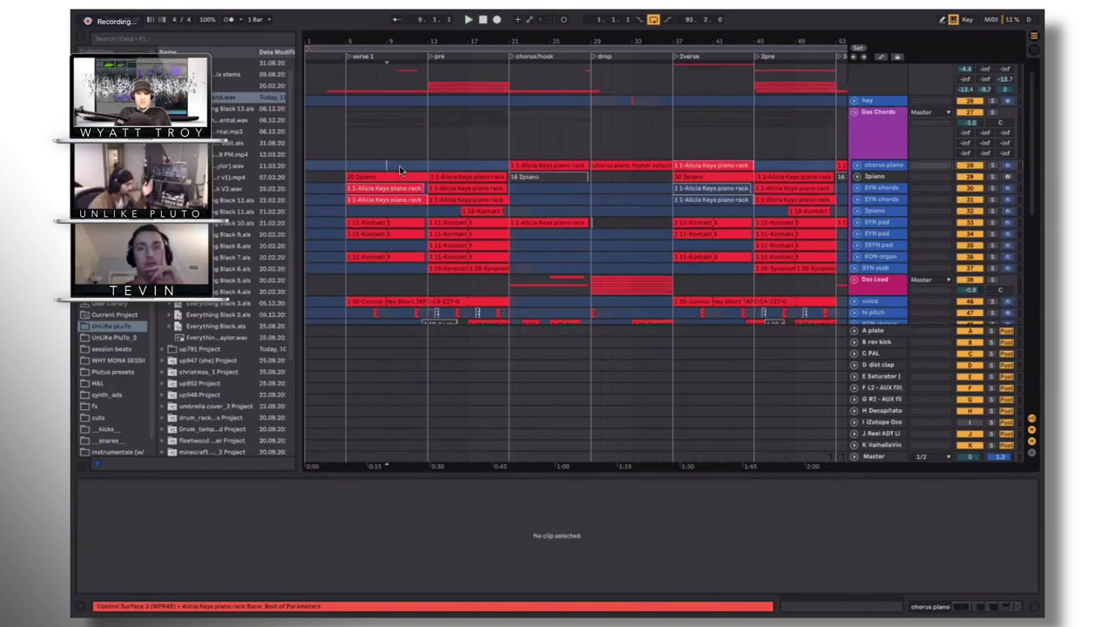
# Unfold 2piano, view its clip notes and devices, then play the chorus piano clip from bar 21
pyautogui.click(858, 177)
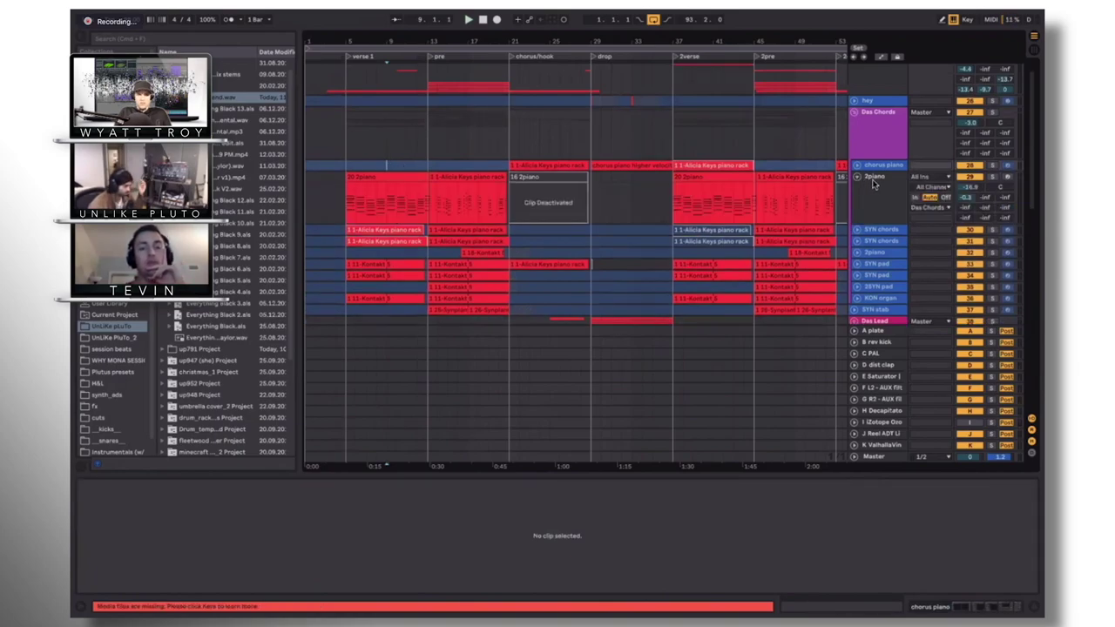
pyautogui.click(875, 182)
pyautogui.click(389, 178)
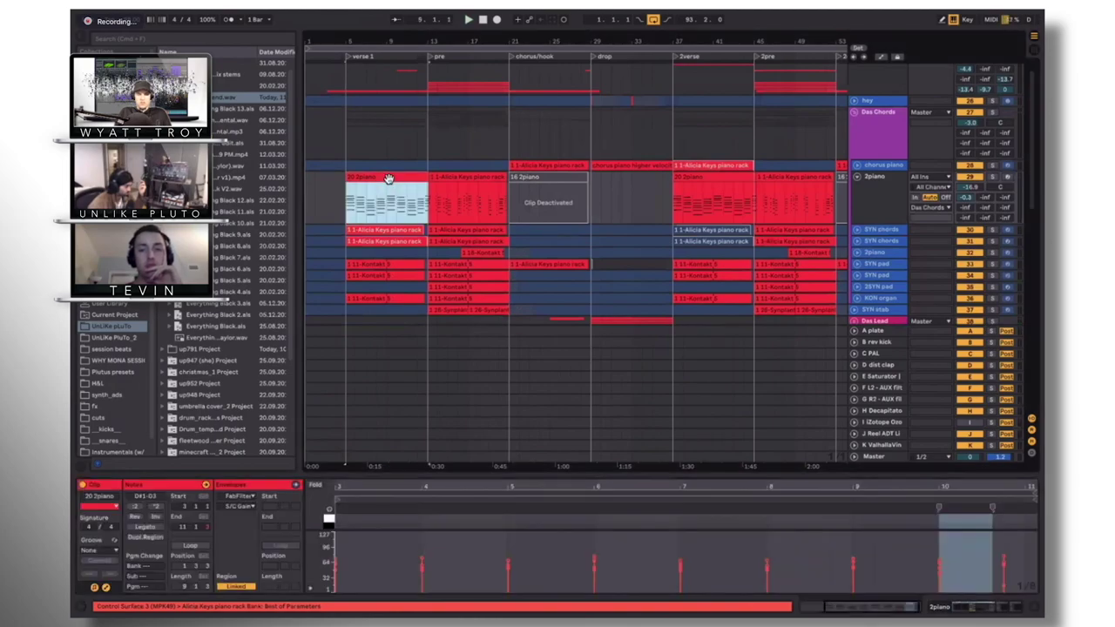
pyautogui.moveTo(562, 479); pyautogui.dragTo(562, 462)
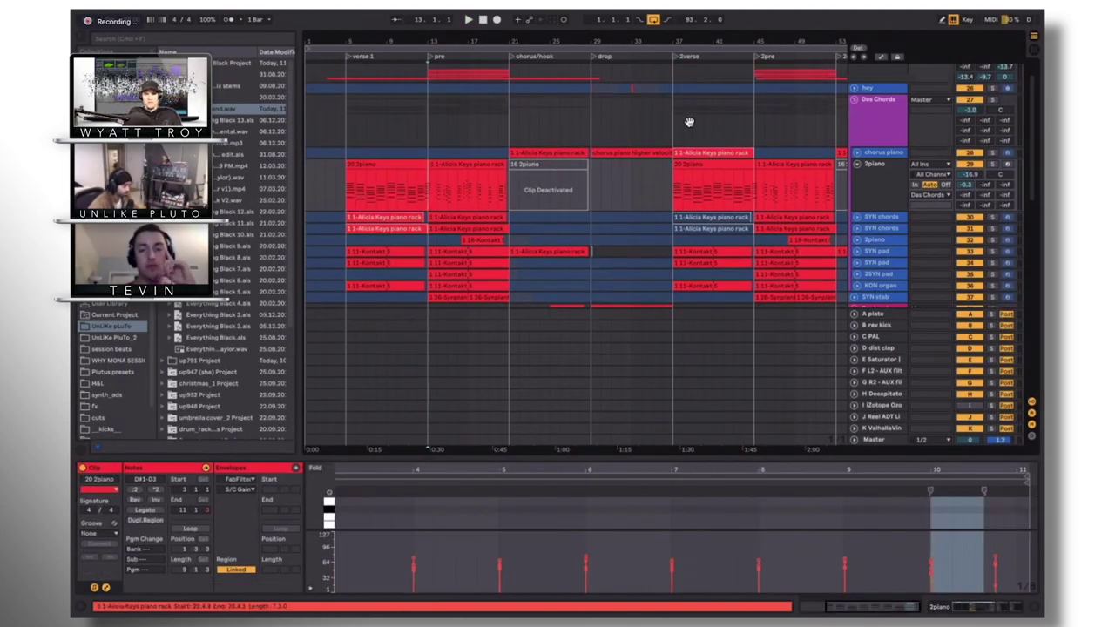
pyautogui.click(549, 154)
pyautogui.press('space')
# Unfold the chorus piano track, replay its bar-21 clip, then set the start at bar 20
pyautogui.click(858, 154)
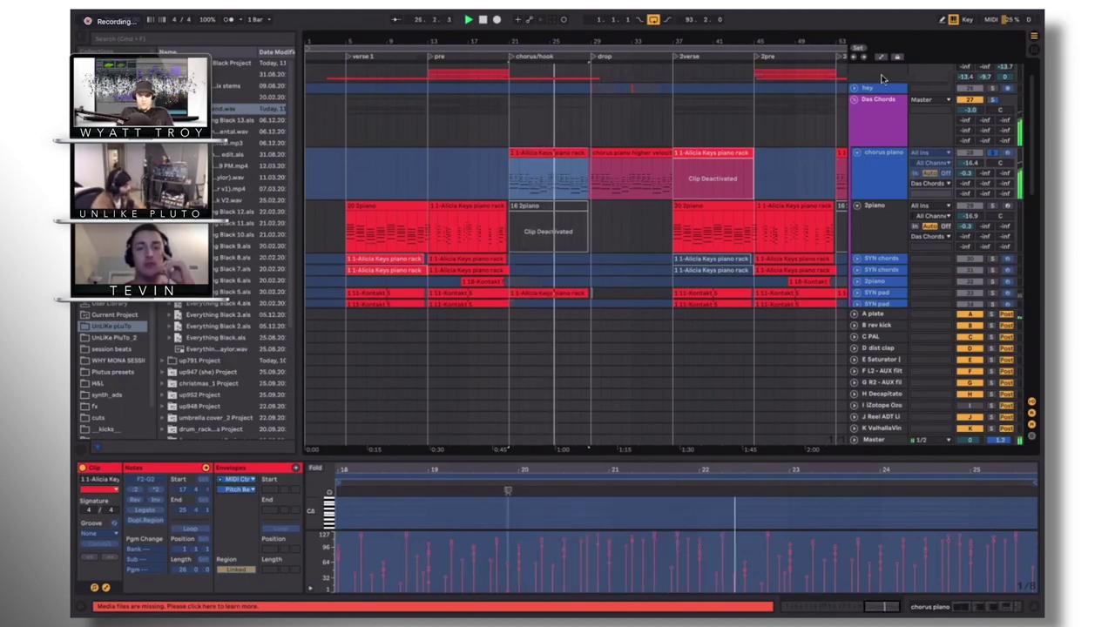
pyautogui.click(451, 182)
pyautogui.press('space')
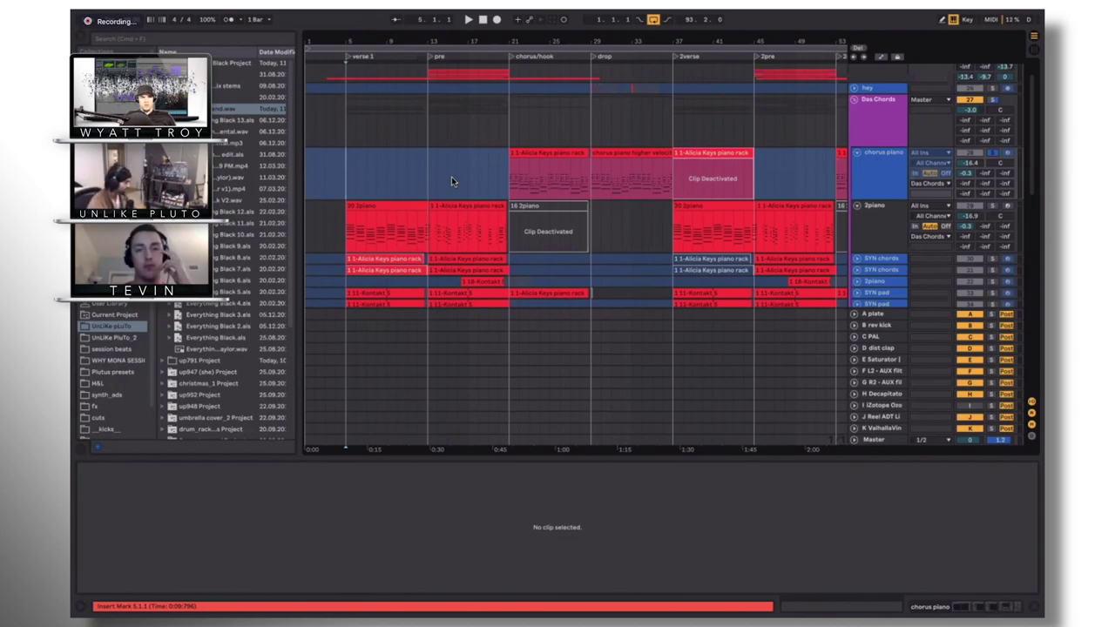
pyautogui.click(889, 152)
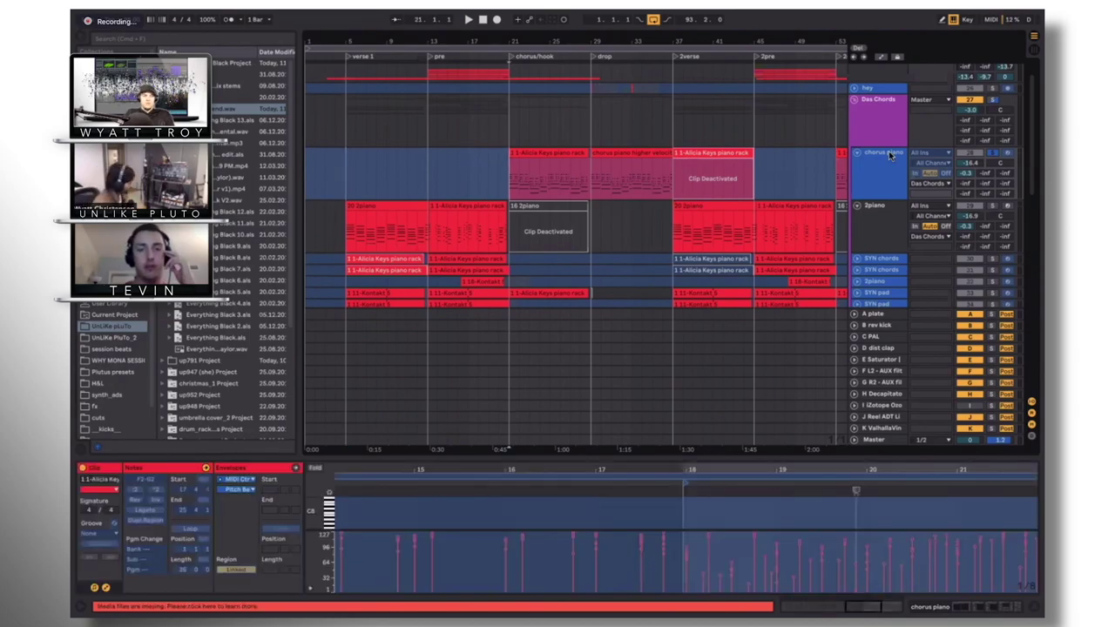
pyautogui.press('space')
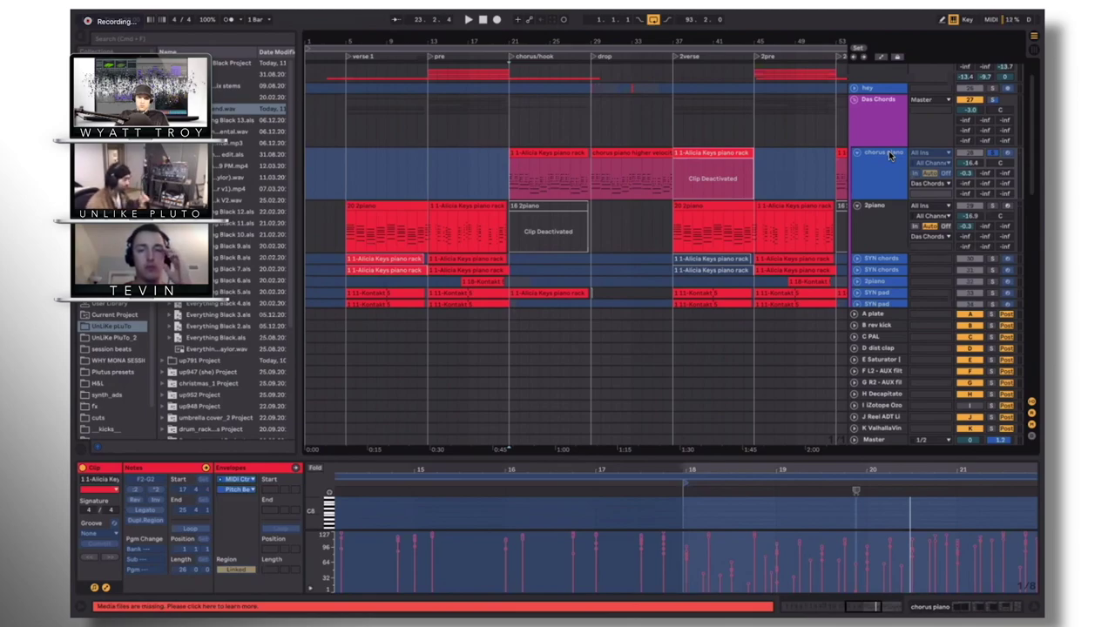
pyautogui.click(501, 186)
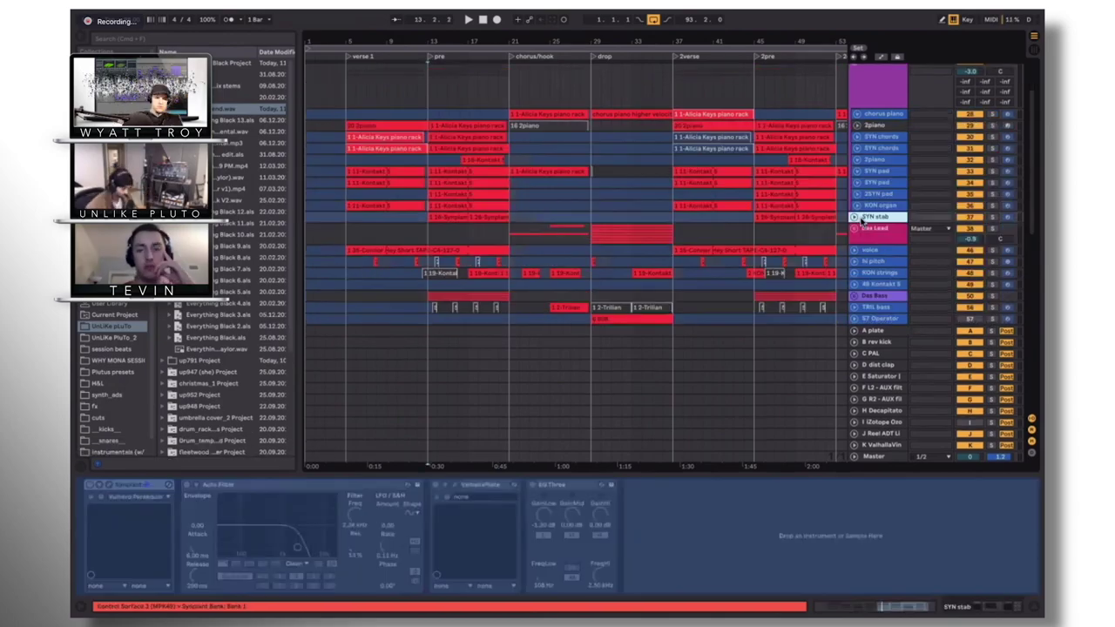
# Unfold the SYN stab track, select bars 13–17 and set the start point at bar 13
pyautogui.click(857, 218)
pyautogui.press('space')
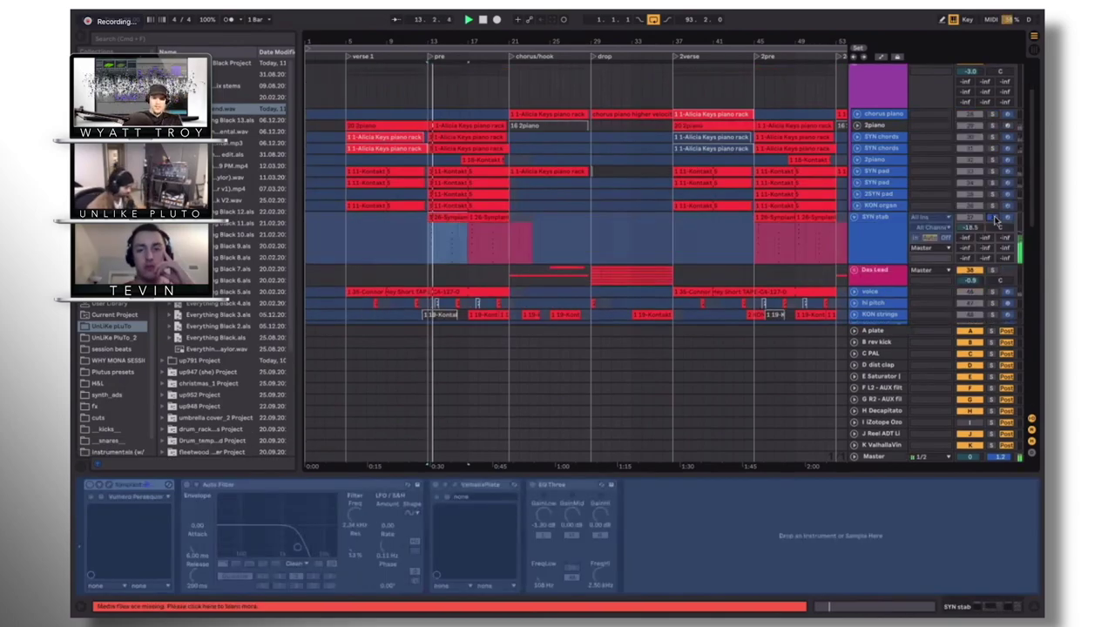
pyautogui.click(993, 219)
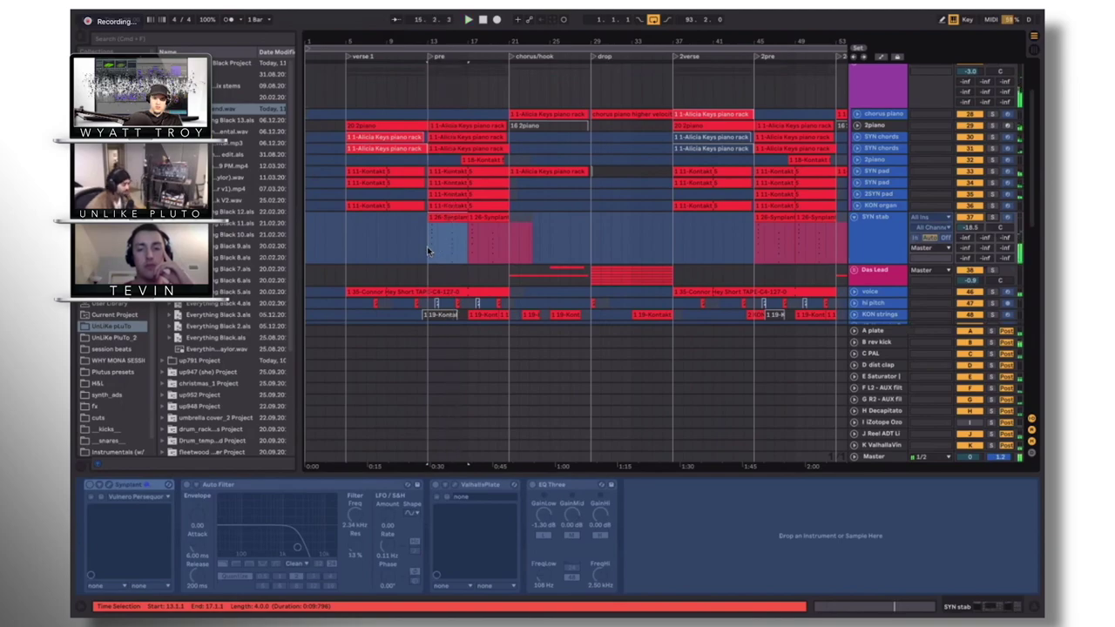
pyautogui.scroll(4, 422, 250)
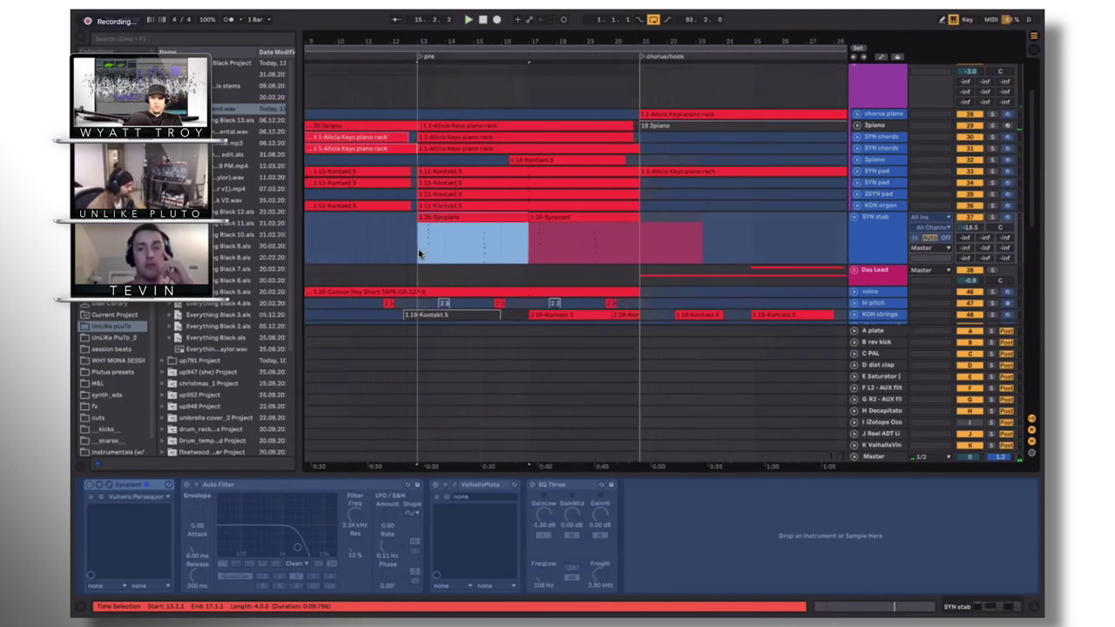
pyautogui.scroll(3, 418, 249)
pyautogui.click(419, 249)
# Play the pre-section stab clips from bar 13, stop, and reset the start to bar 13
pyautogui.scroll(1, 992, 228)
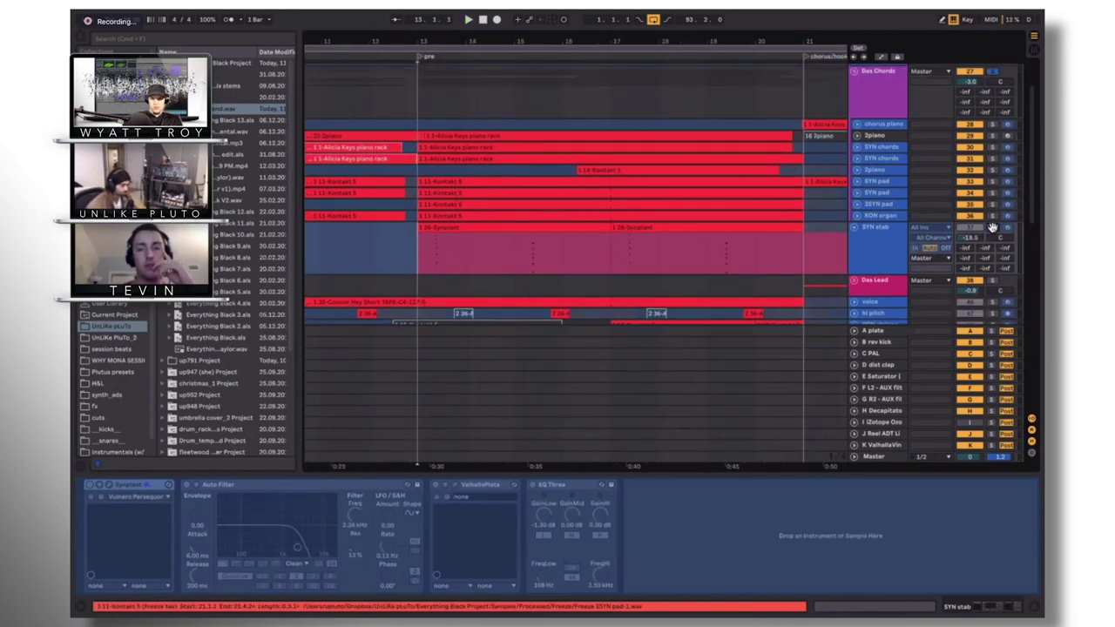
pyautogui.press('space')
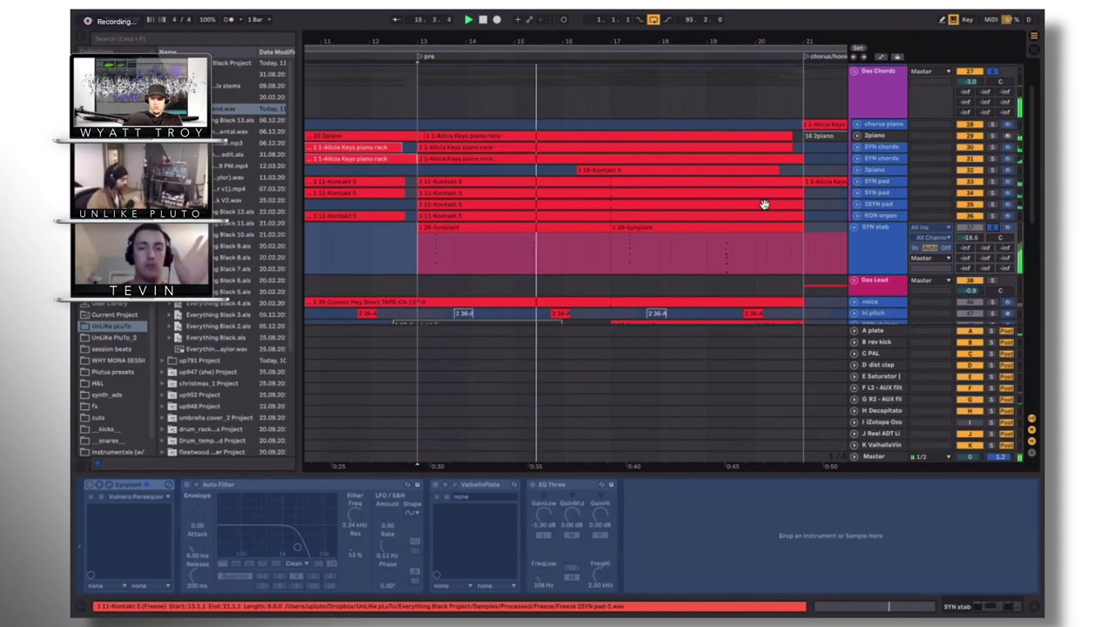
pyautogui.press('space')
pyautogui.scroll(-3, 764, 206)
pyautogui.scroll(1, 428, 198)
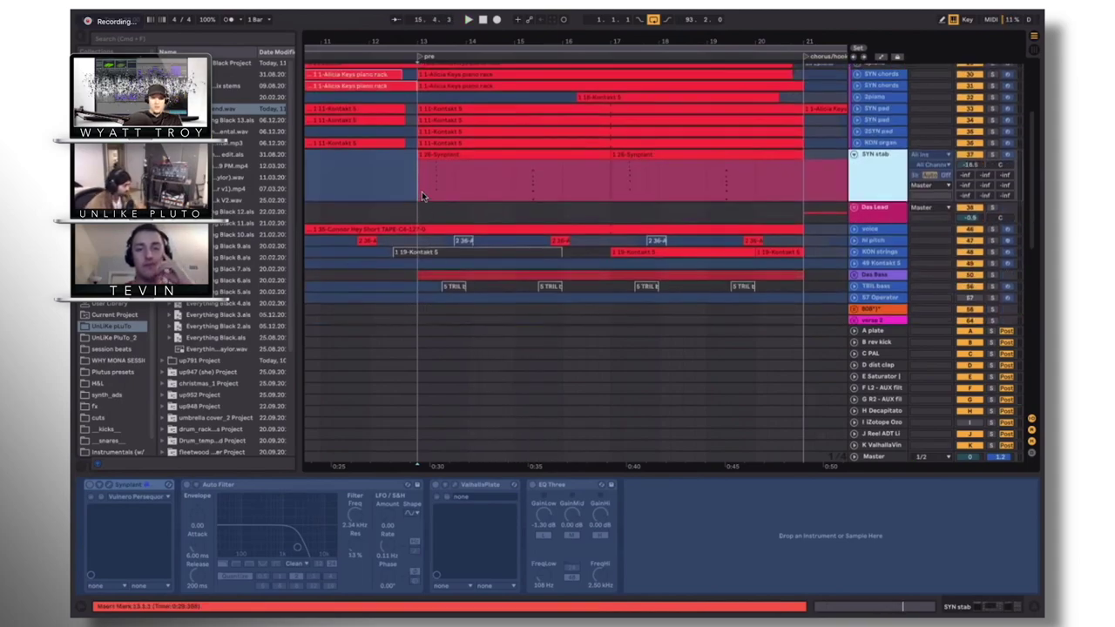
pyautogui.click(422, 191)
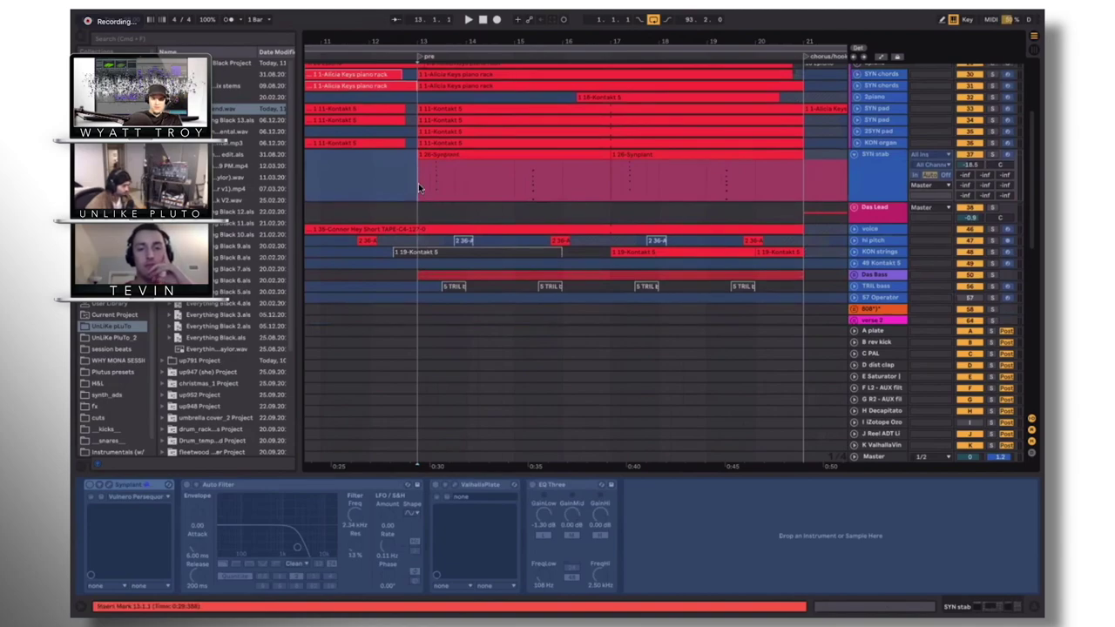
pyautogui.scroll(-5, 419, 188)
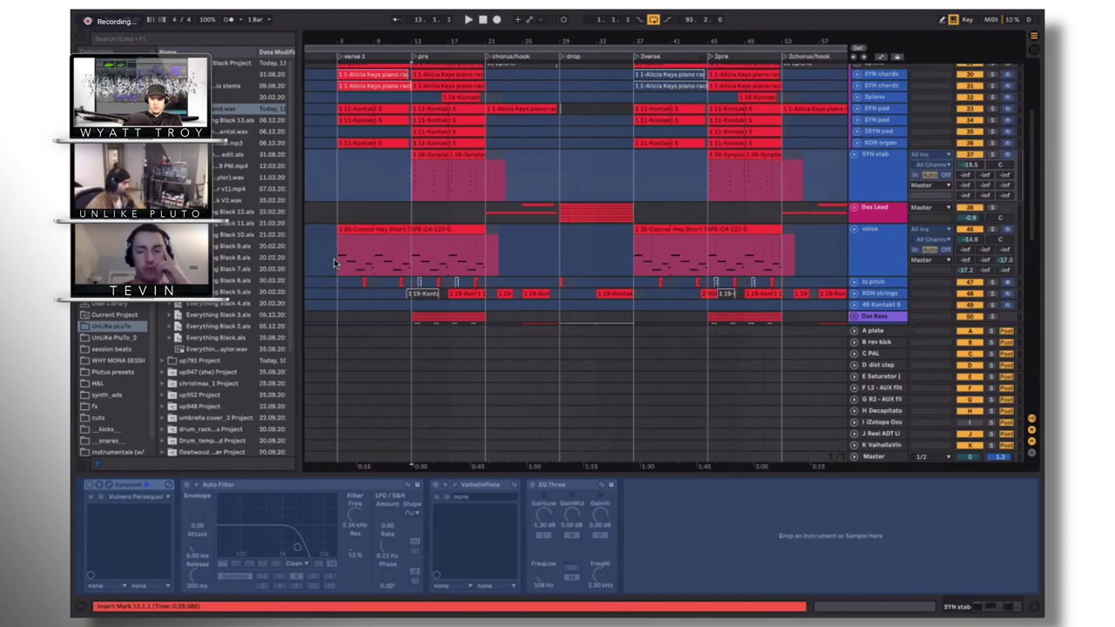
# Select the voice track's first vocal-chop clip to show its Simpler, Saturator and Glue Compressors
pyautogui.click(336, 260)
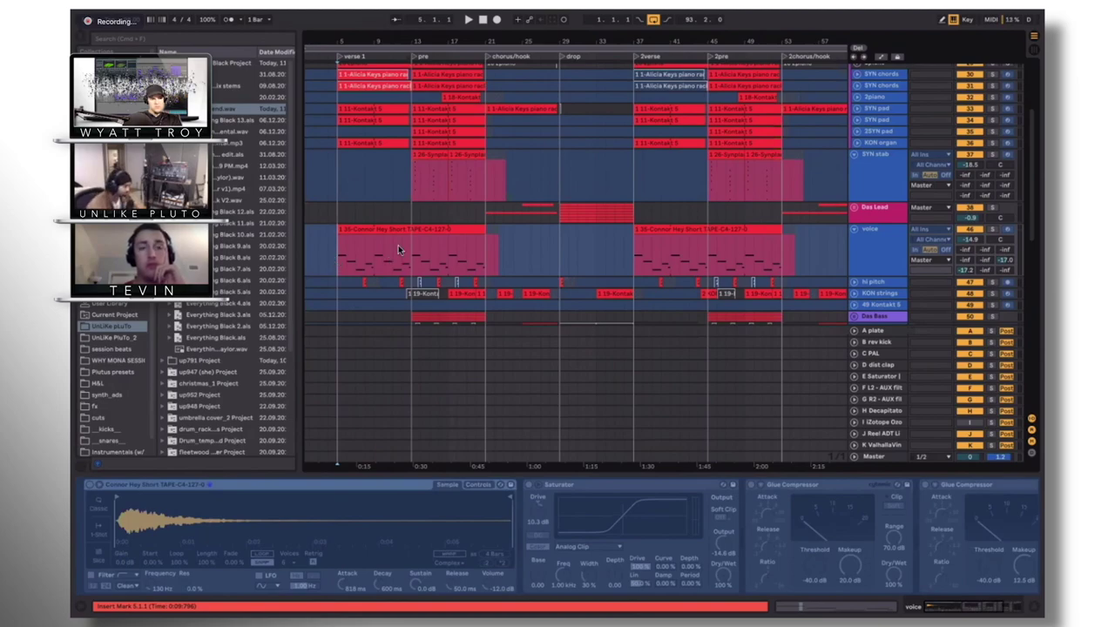
# View the vocal-chop clip's MIDI notes and the voice track's device chain
pyautogui.scroll(2, 394, 183)
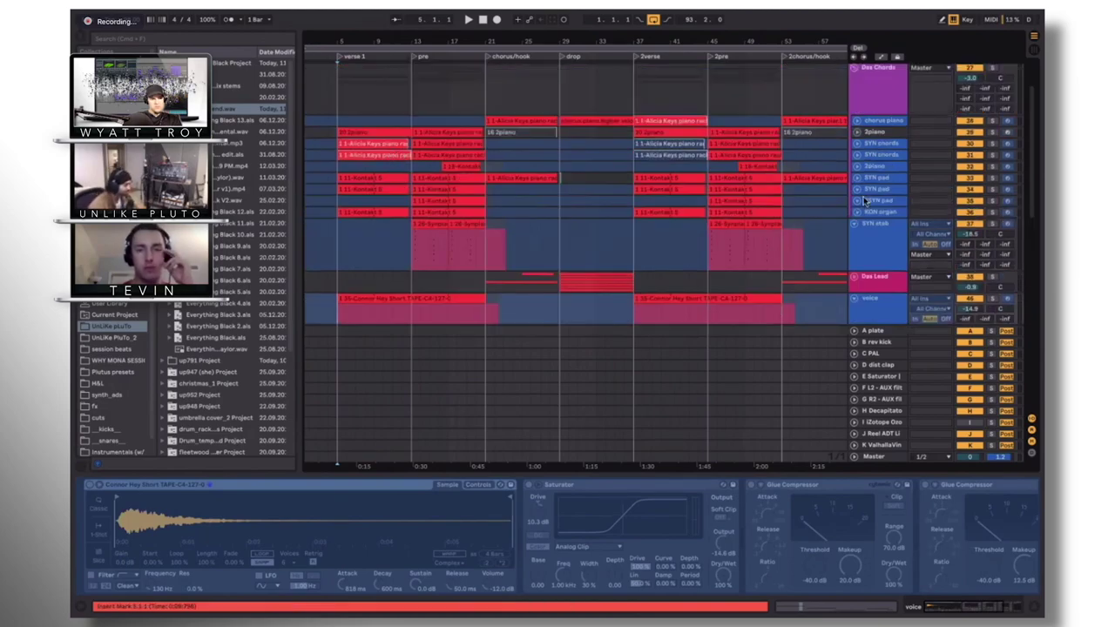
pyautogui.scroll(-5, 389, 156)
pyautogui.scroll(1, 382, 148)
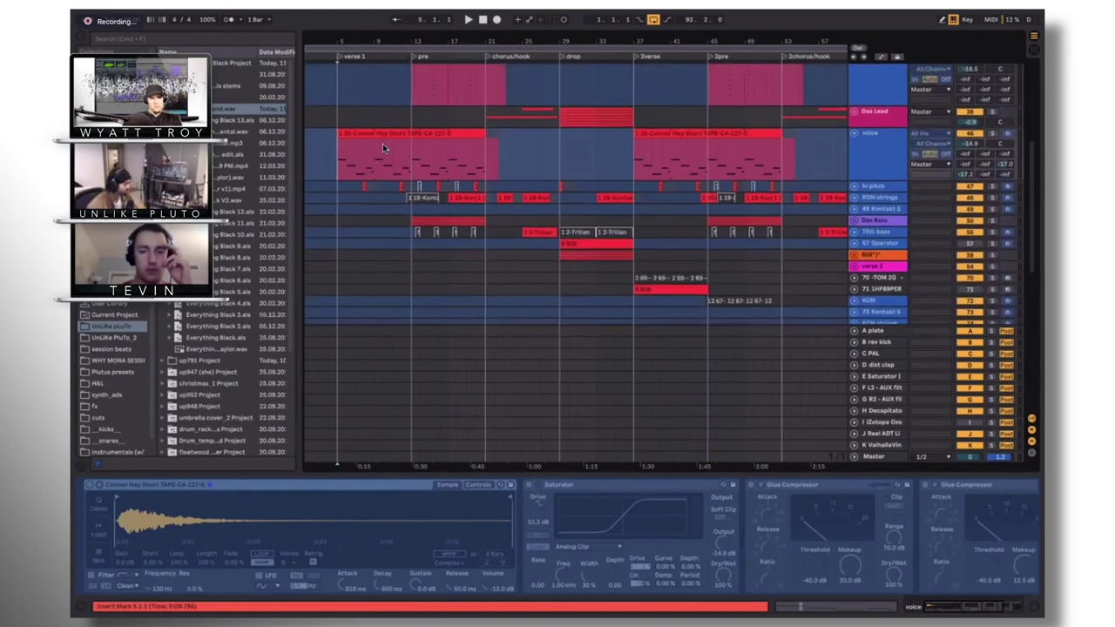
pyautogui.click(386, 134)
pyautogui.click(878, 150)
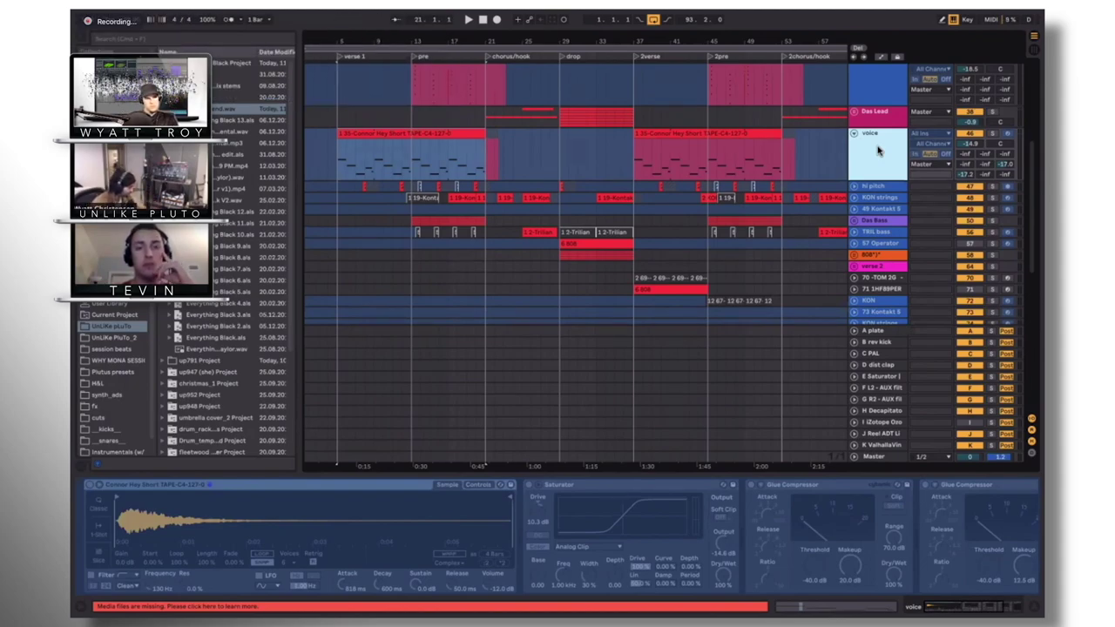
# Inspect the voice track's Glue Compressor and ValhallaPlate reverb, then reselect the first voice clip
pyautogui.click(368, 137)
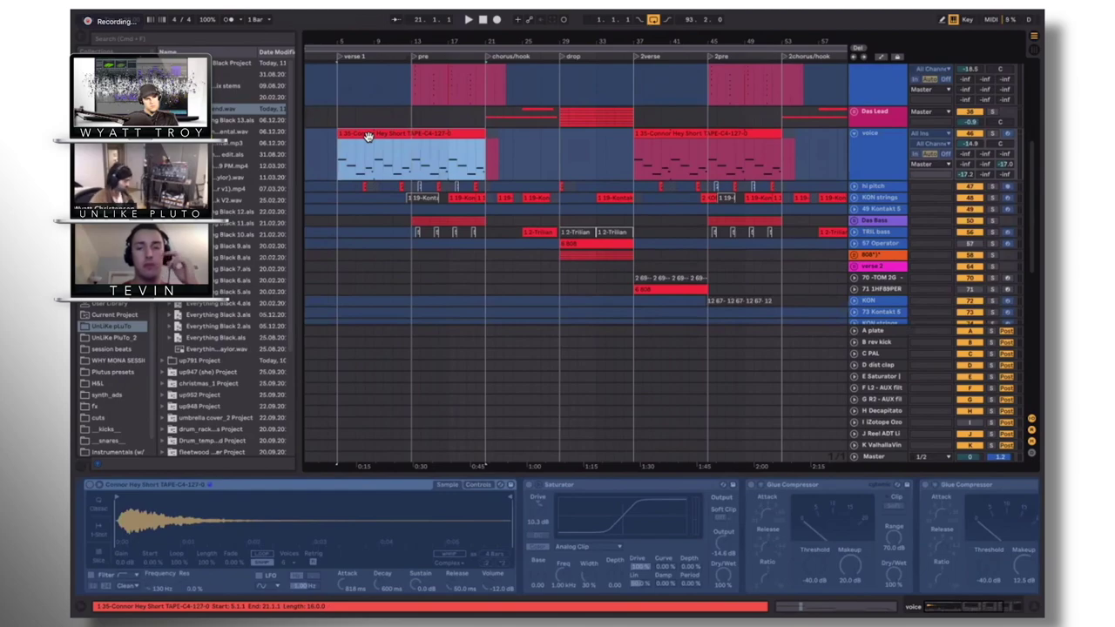
pyautogui.click(548, 386)
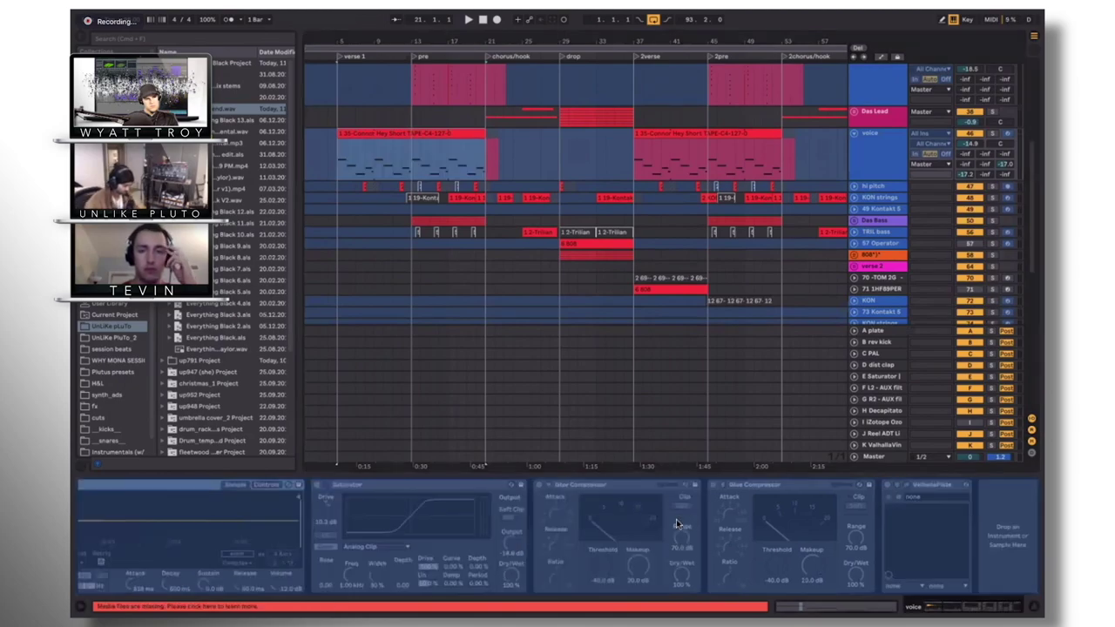
pyautogui.click(657, 487)
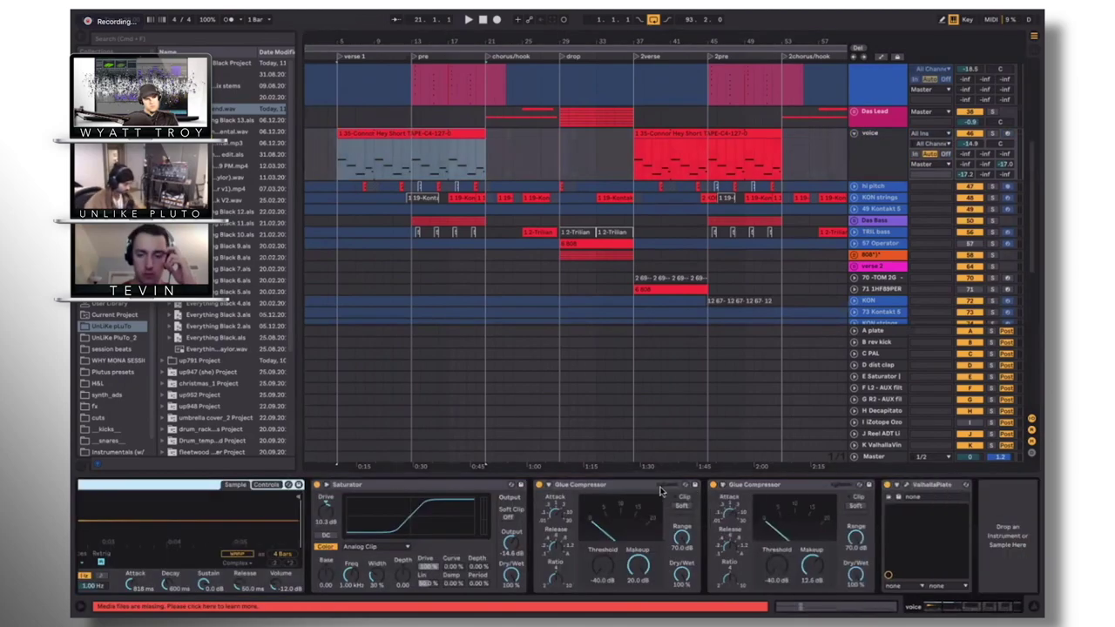
pyautogui.click(910, 486)
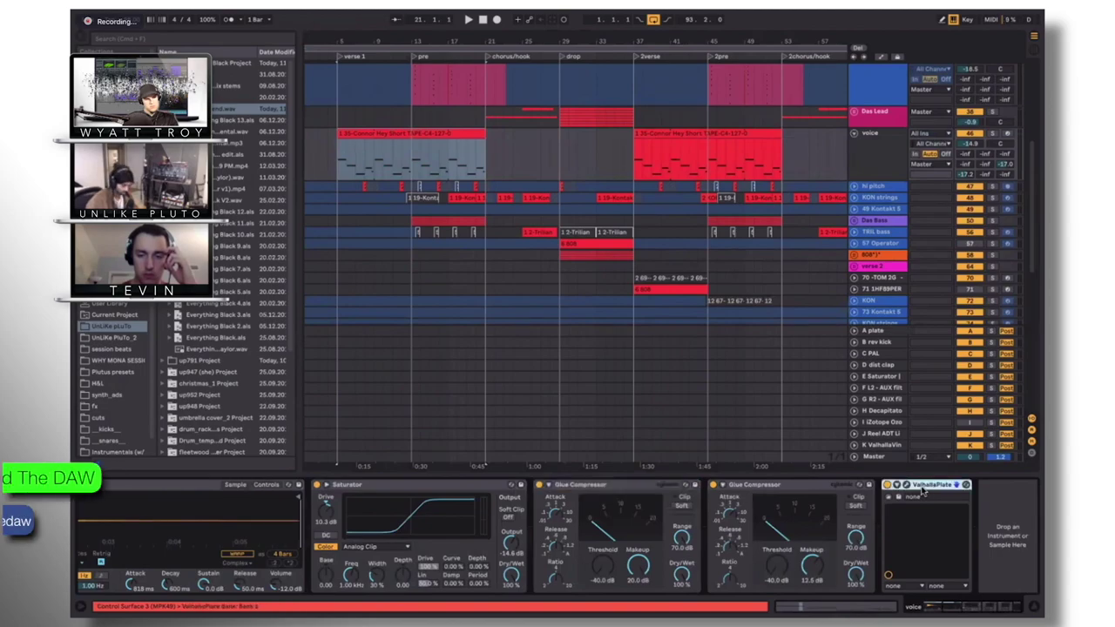
pyautogui.click(346, 170)
# Show the clip's vocal sample, play the verse vocal chops, and return to its notes and devices
pyautogui.hscroll(-1, 310, 467)
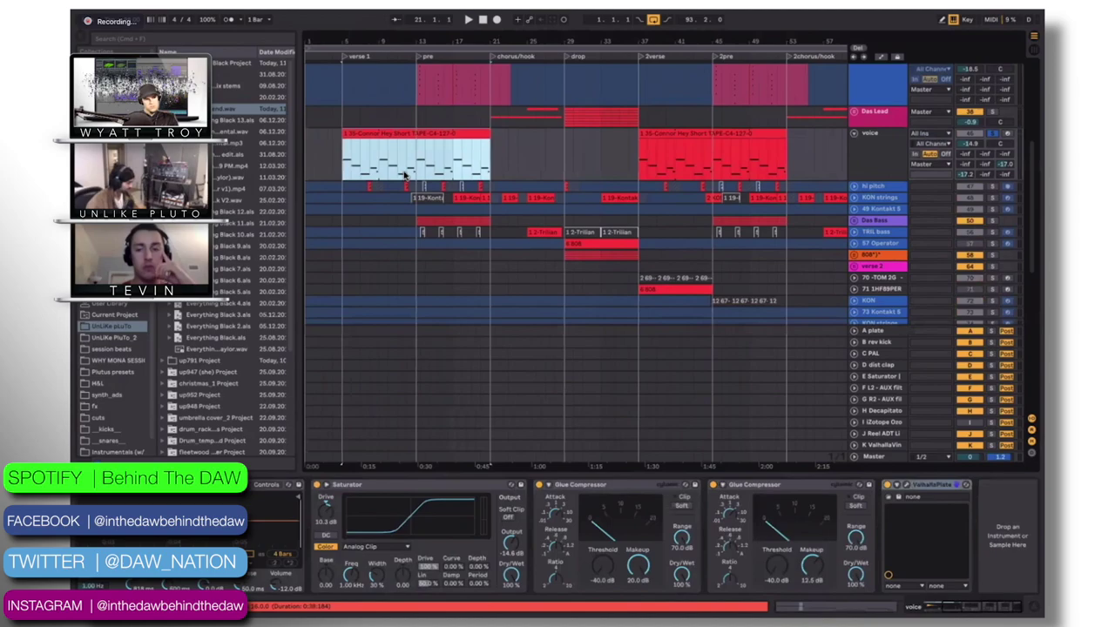
pyautogui.hotkey('shift', 'Tab')
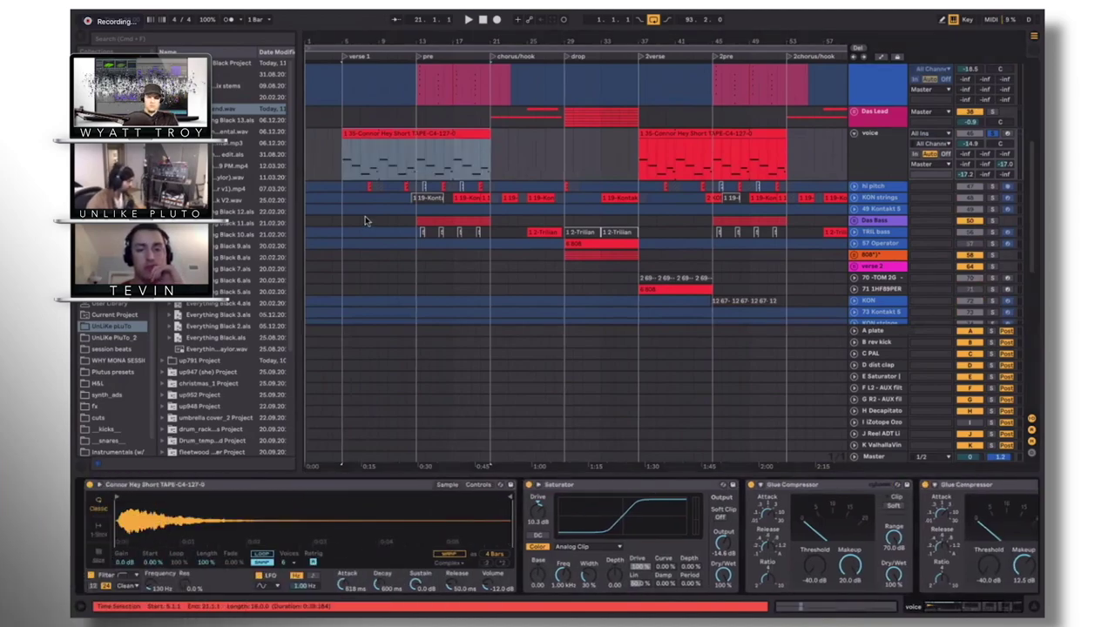
pyautogui.press('space')
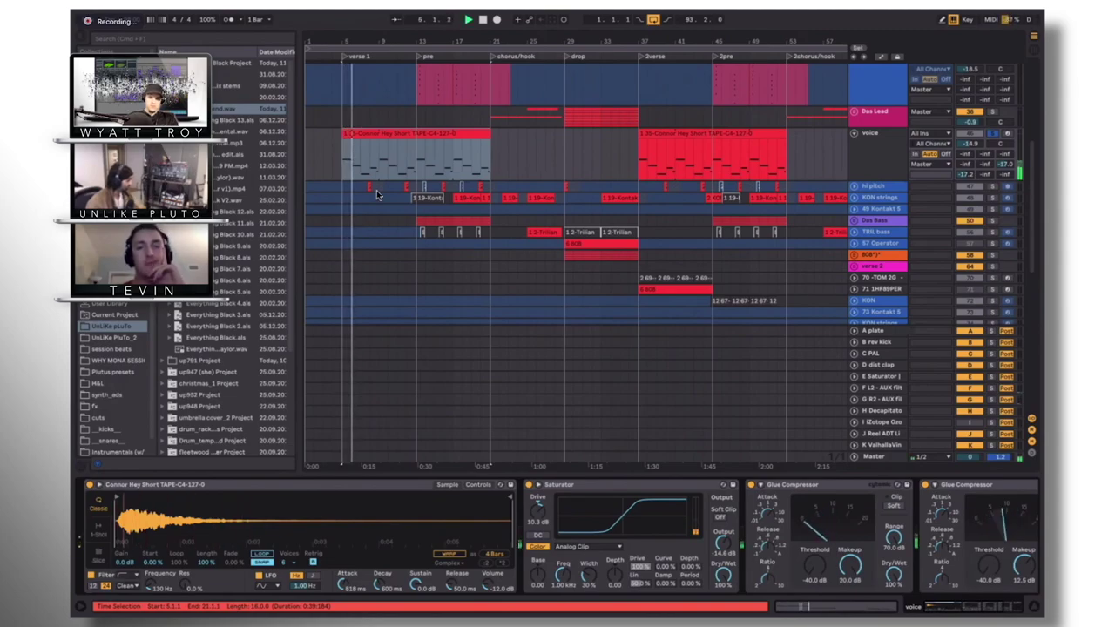
pyautogui.doubleClick(391, 136)
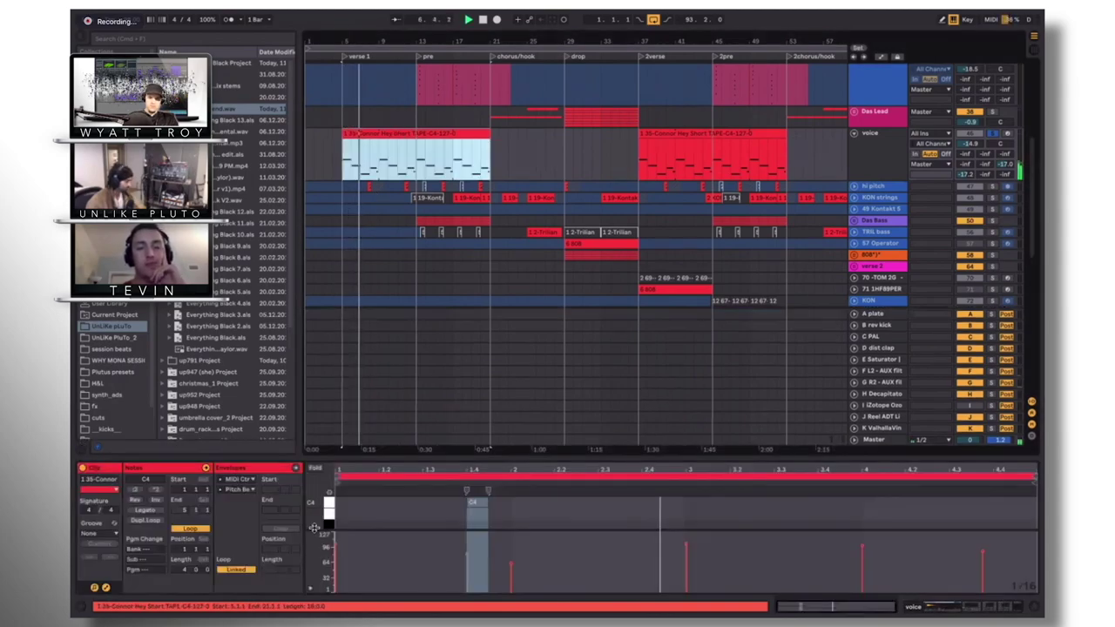
pyautogui.click(874, 150)
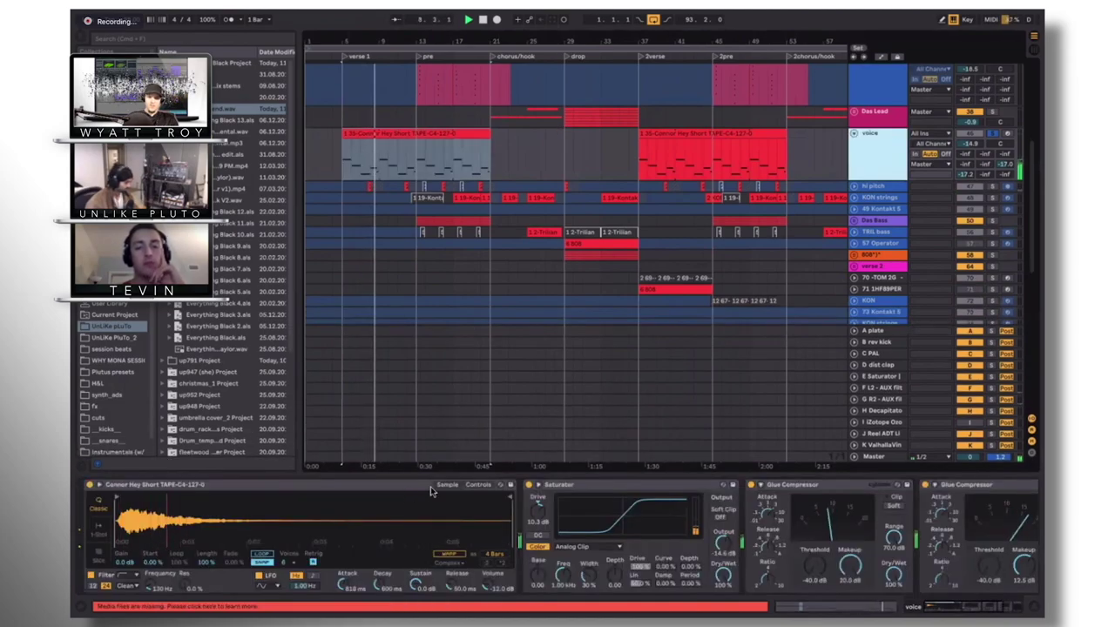
# Check the vocal sampler's control settings, return to the waveform, and scroll up to the chord tracks
pyautogui.click(474, 485)
pyautogui.click(459, 484)
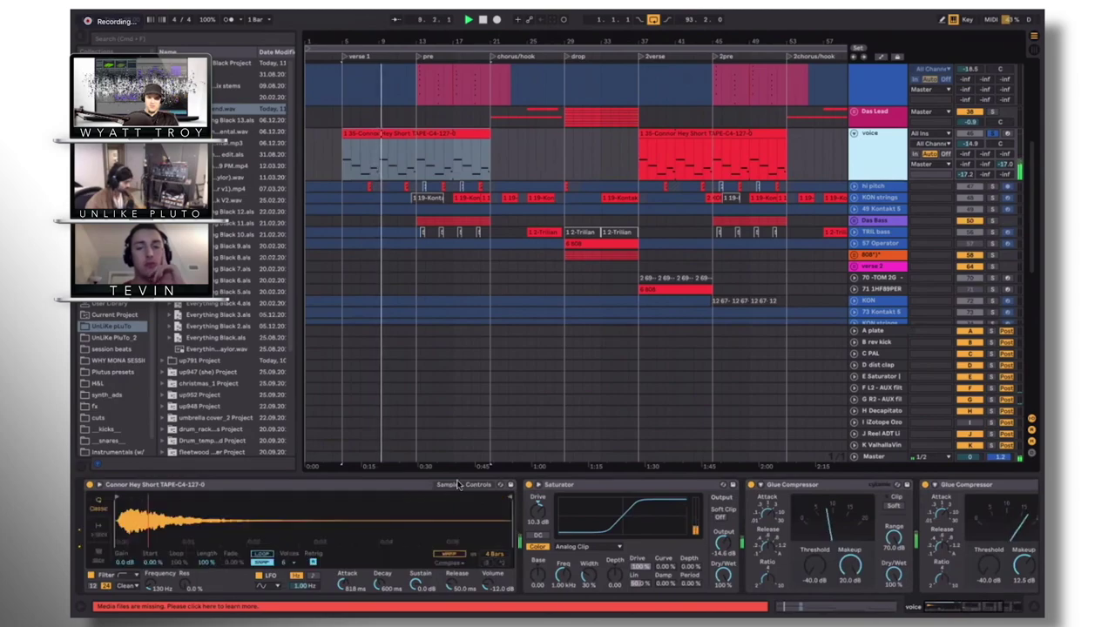
pyautogui.click(996, 135)
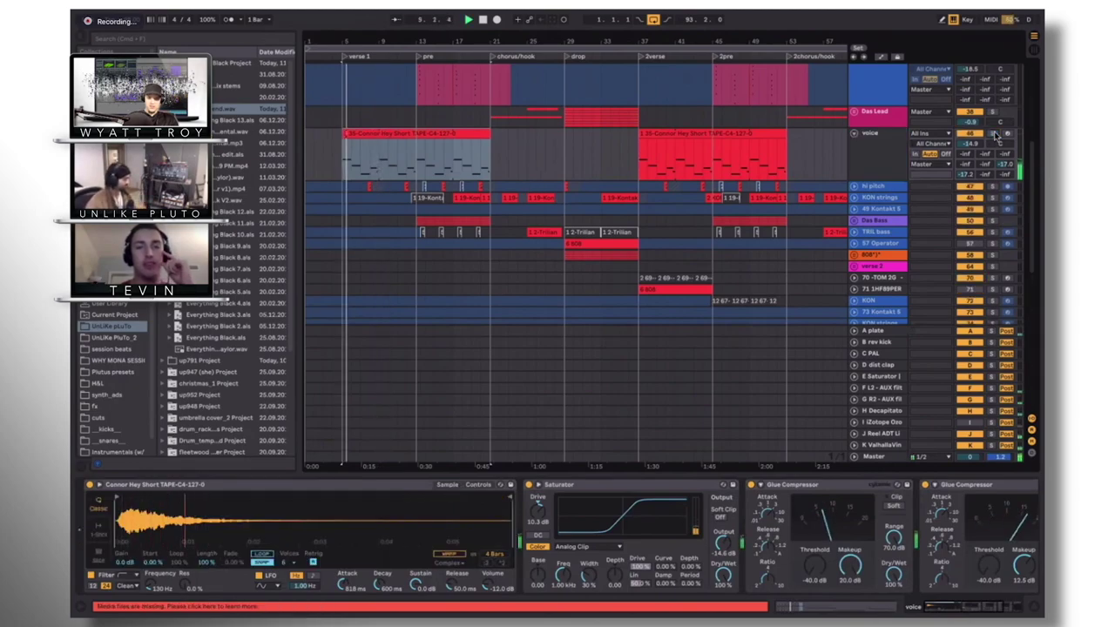
pyautogui.scroll(3, 998, 139)
pyautogui.scroll(5, 998, 144)
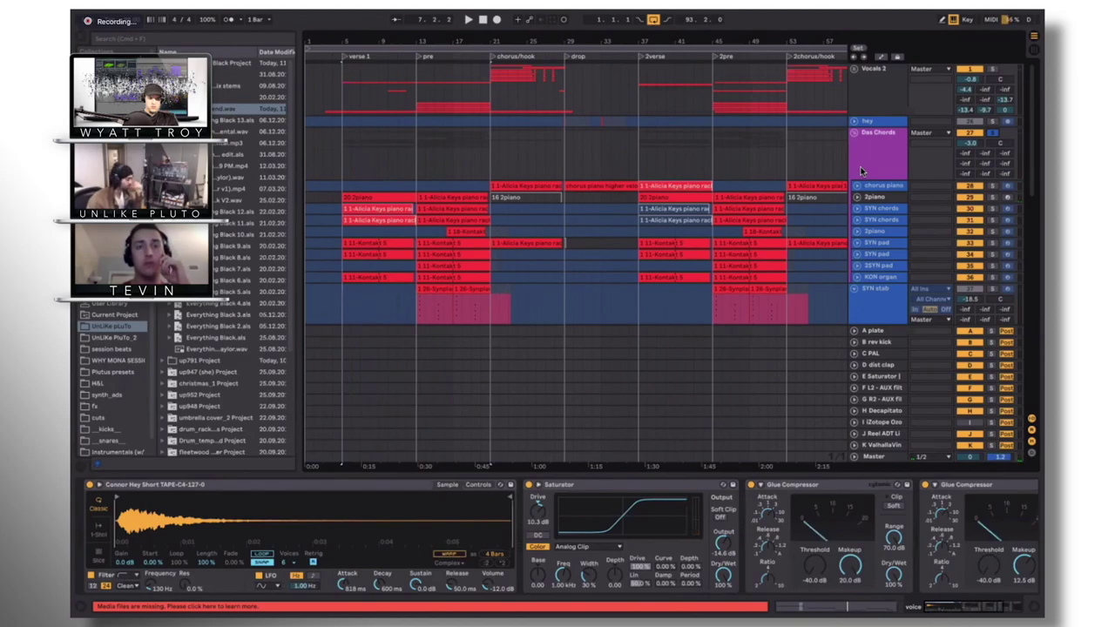
# Select the voice track's vocal-chop clip, play from bar 5, and unfold the hi pitch track
pyautogui.click(388, 161)
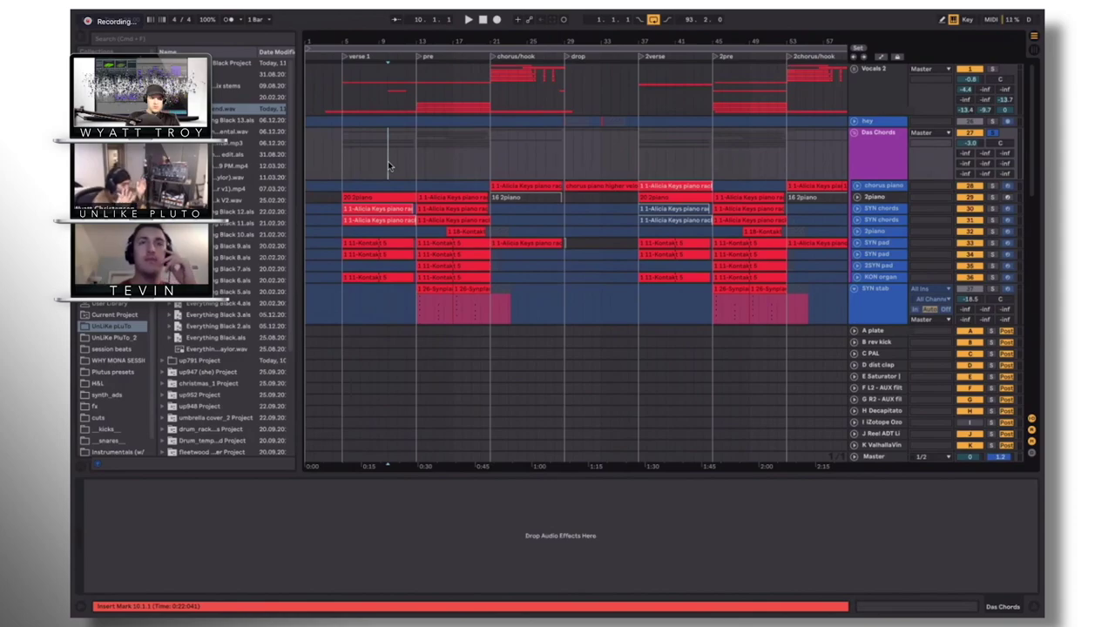
pyautogui.scroll(-5, 357, 283)
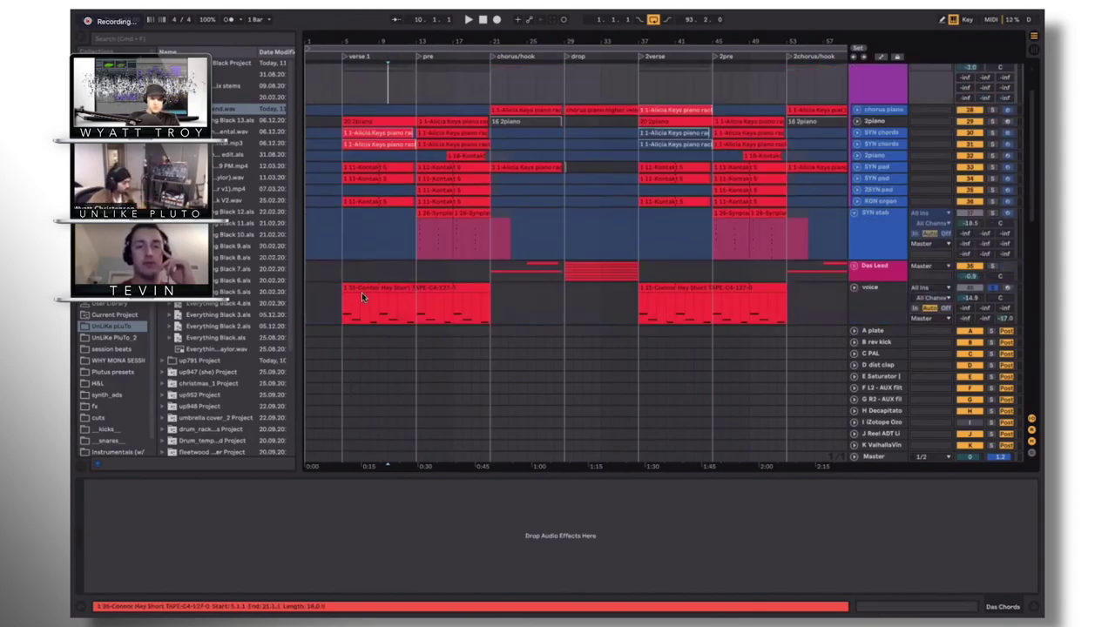
pyautogui.click(376, 218)
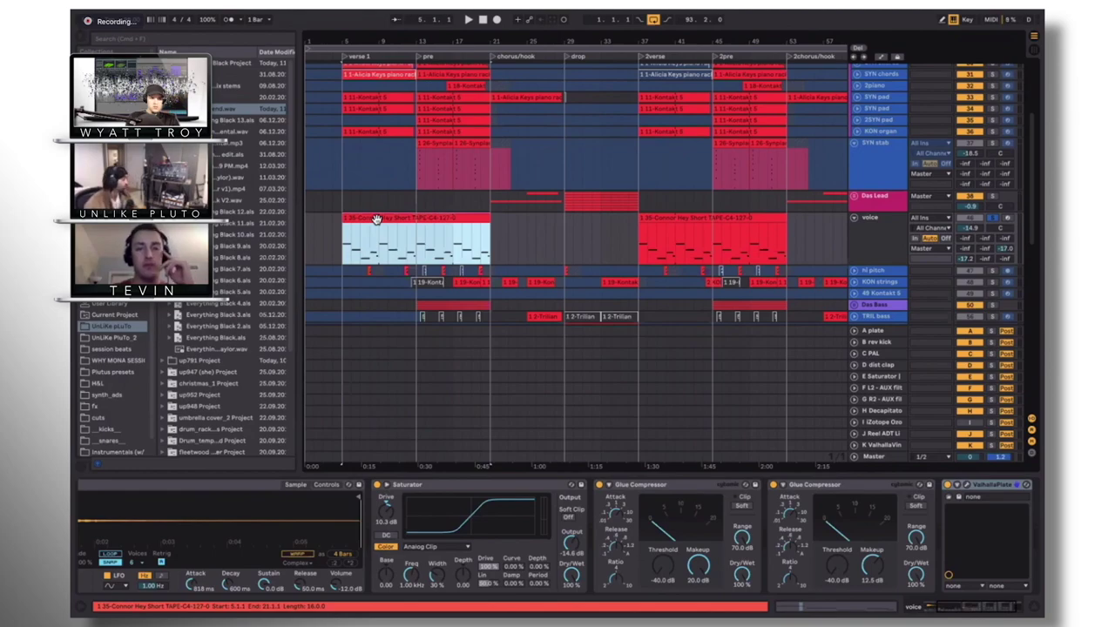
pyautogui.press('space')
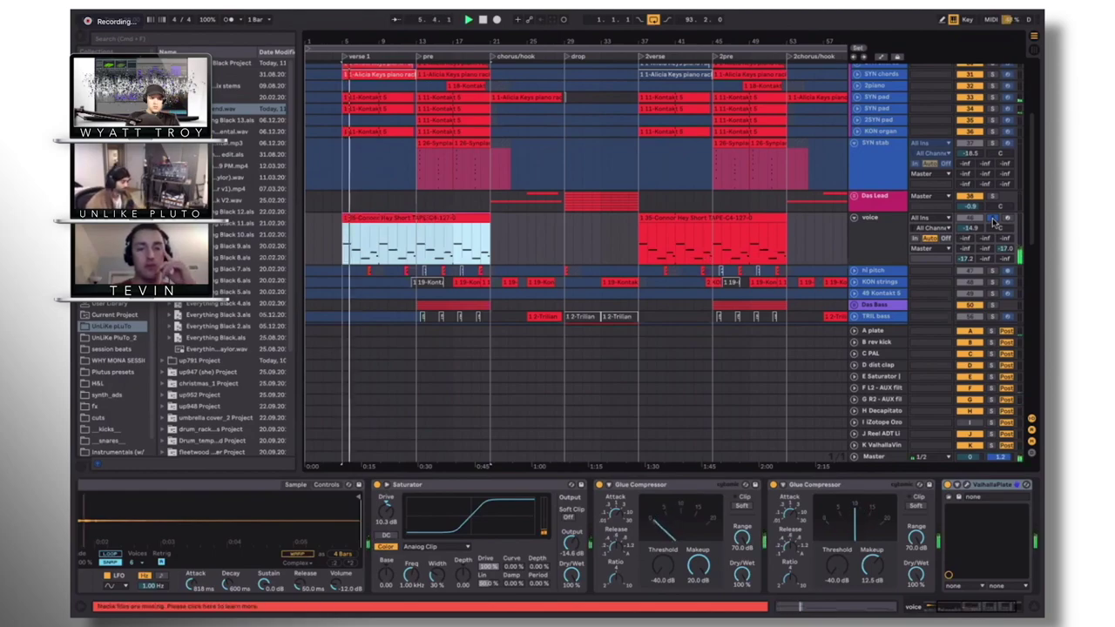
pyautogui.click(855, 270)
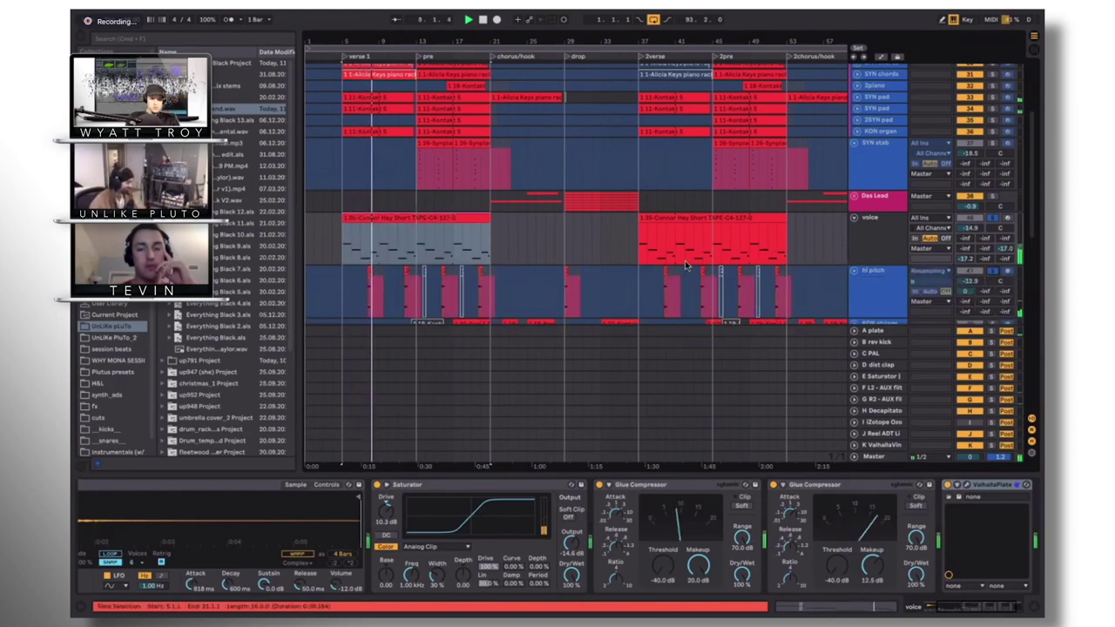
# Play the voice and hi pitch layers from bar 7, then select bars 5–14 across both
pyautogui.scroll(2, 356, 283)
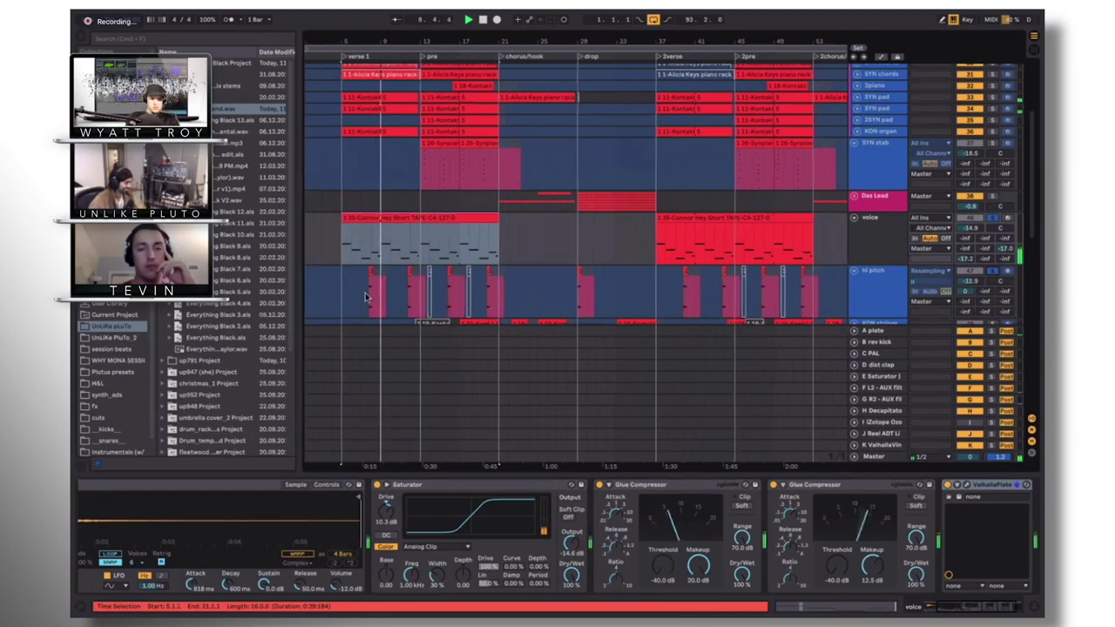
pyautogui.scroll(2, 349, 292)
pyautogui.click(338, 301)
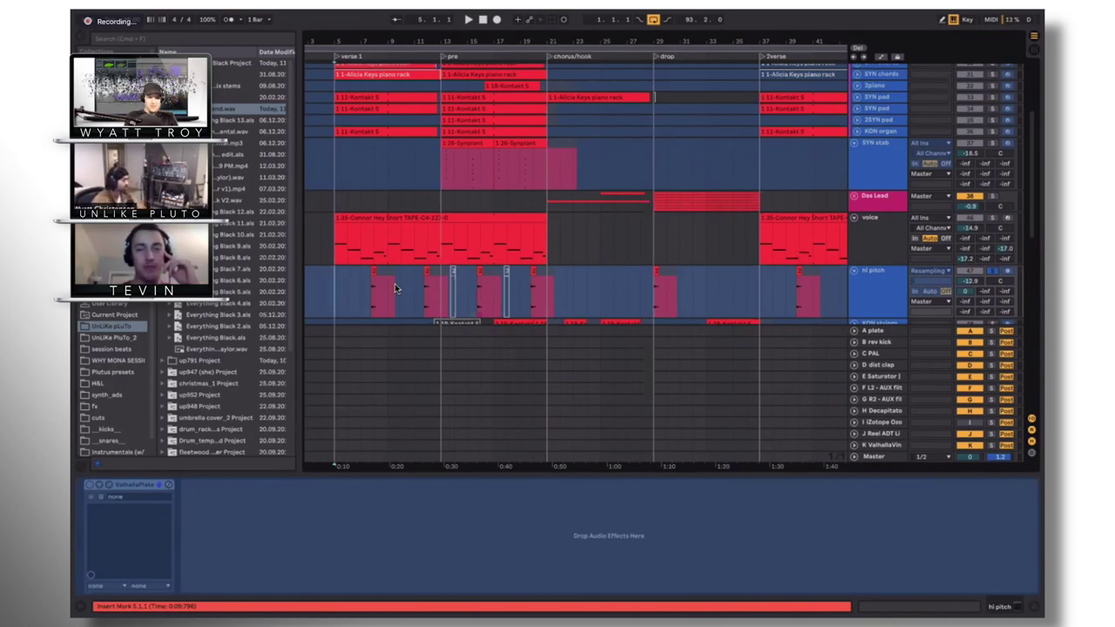
pyautogui.click(366, 303)
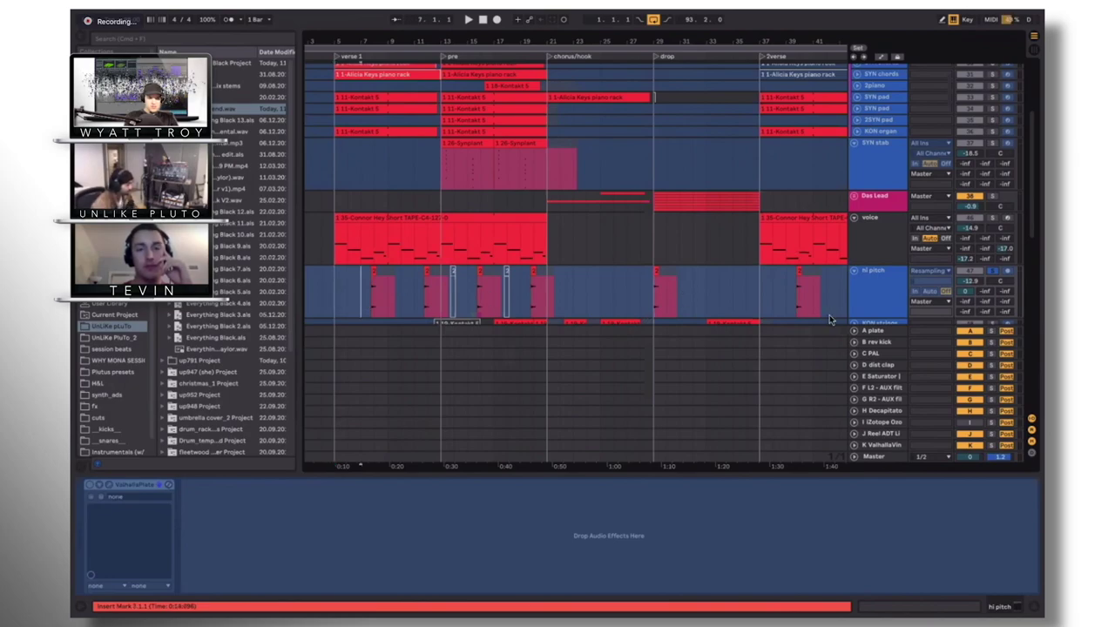
pyautogui.press('space')
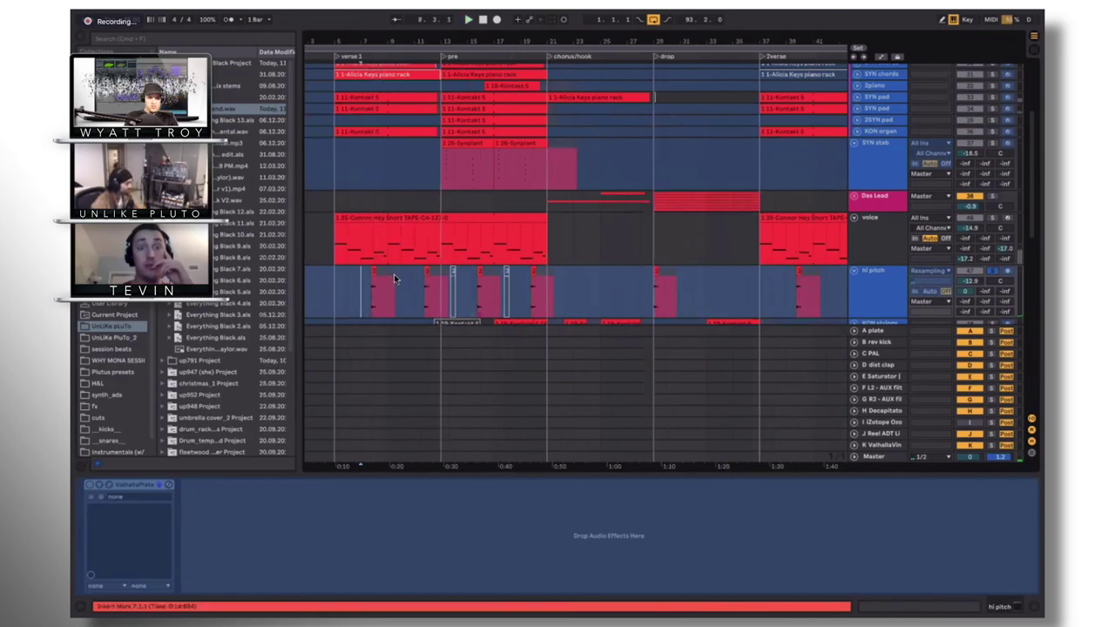
pyautogui.click(348, 235)
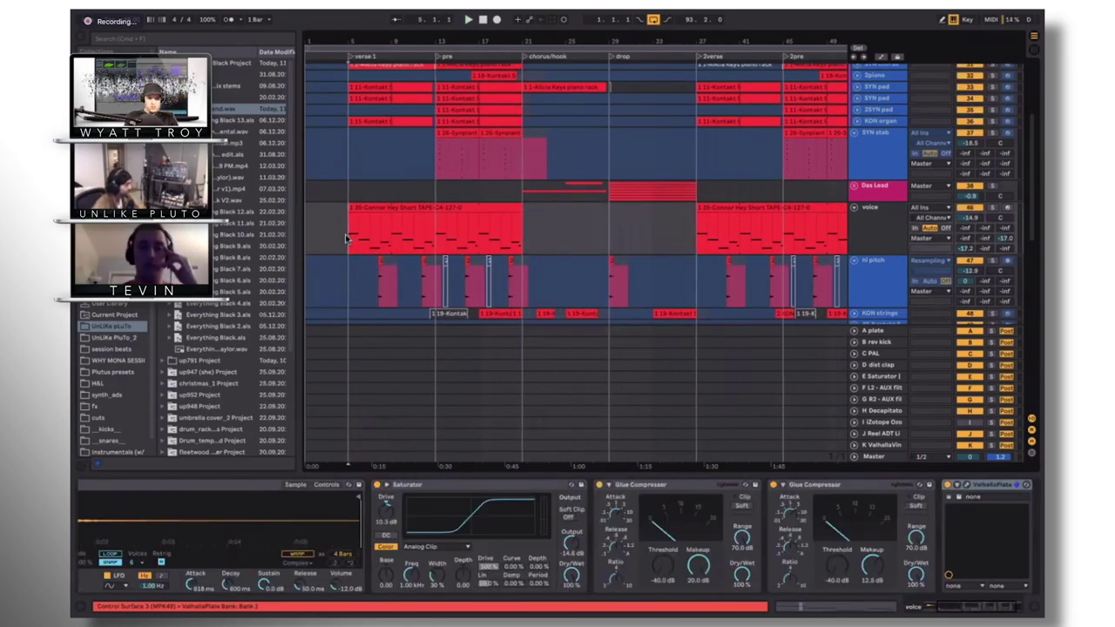
pyautogui.moveTo(349, 235); pyautogui.dragTo(438, 300)
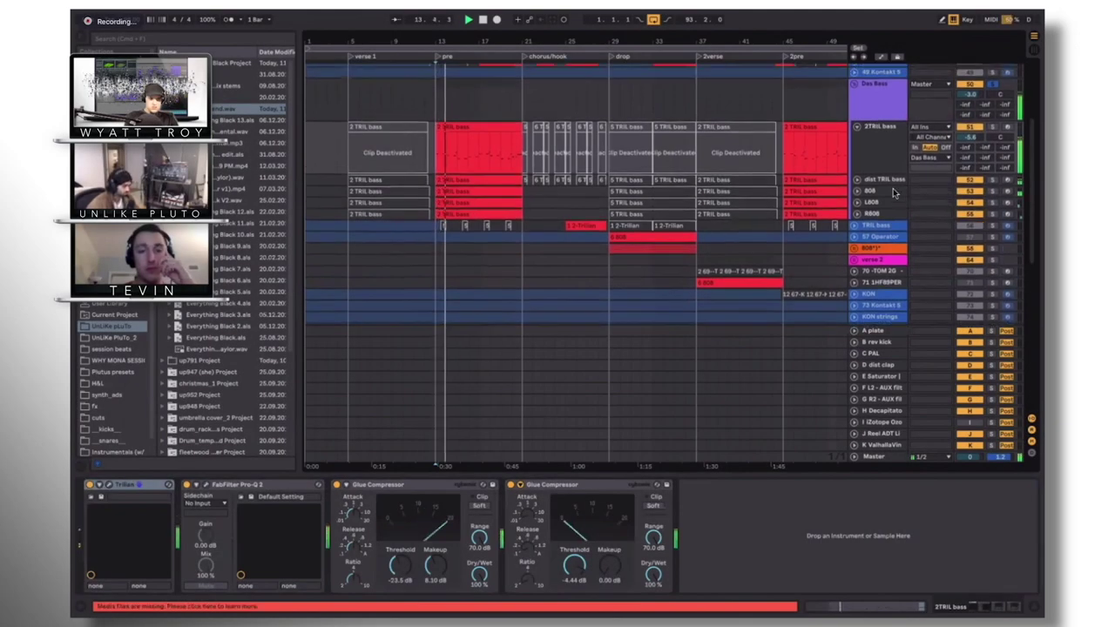
# Bring up the 2TRIL bass track's Trilian, loaded with the Clean Fender - Full Range patch
pyautogui.scroll(1, 688, 202)
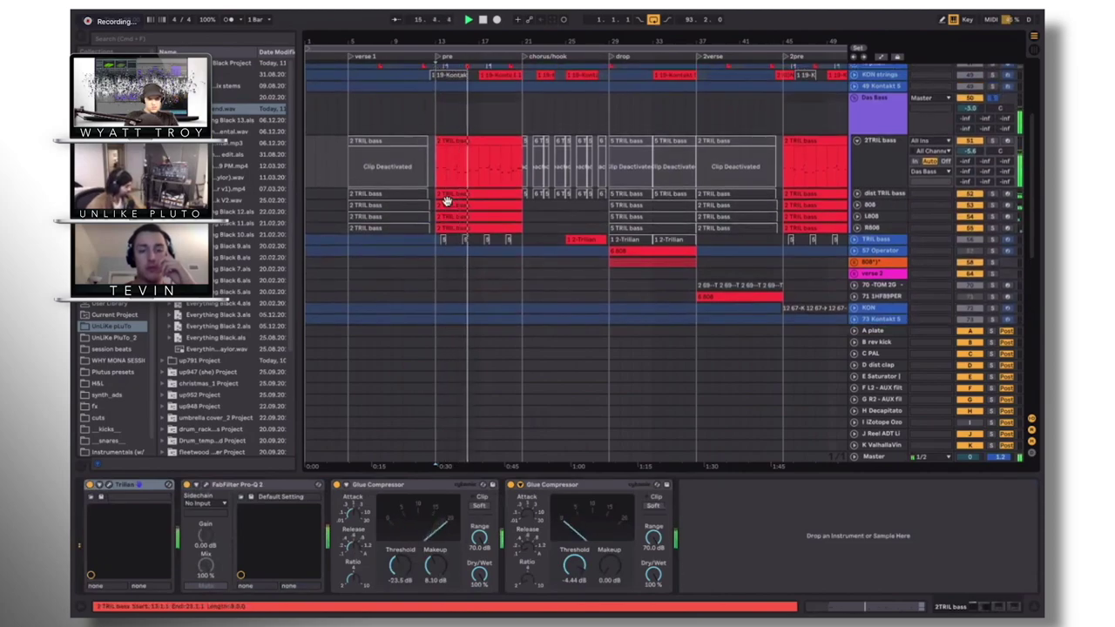
pyautogui.scroll(1, 452, 201)
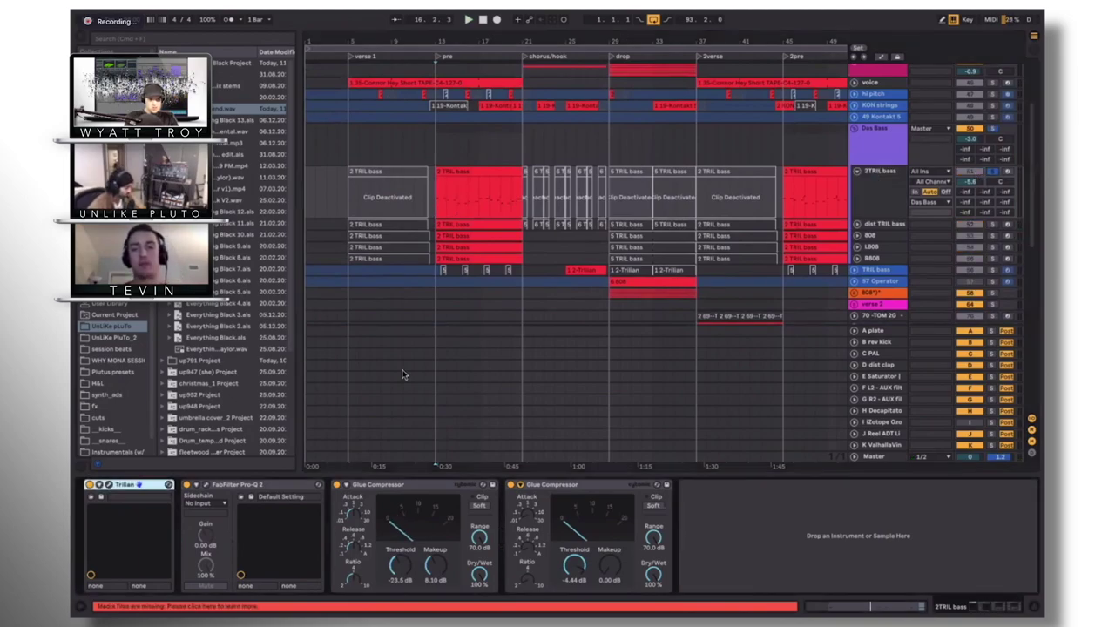
pyautogui.click(109, 487)
# Inspect the 2TRIL bass's Trilian and Pro-Q 2 EQ windows, closing each afterward
pyautogui.click(109, 487)
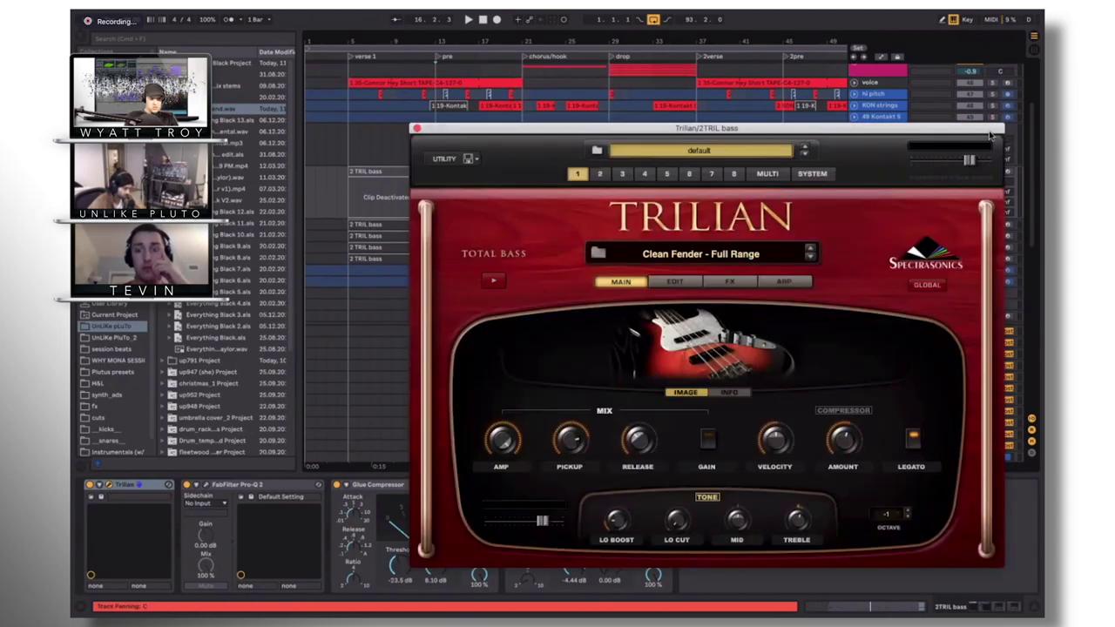
pyautogui.click(417, 129)
pyautogui.click(207, 488)
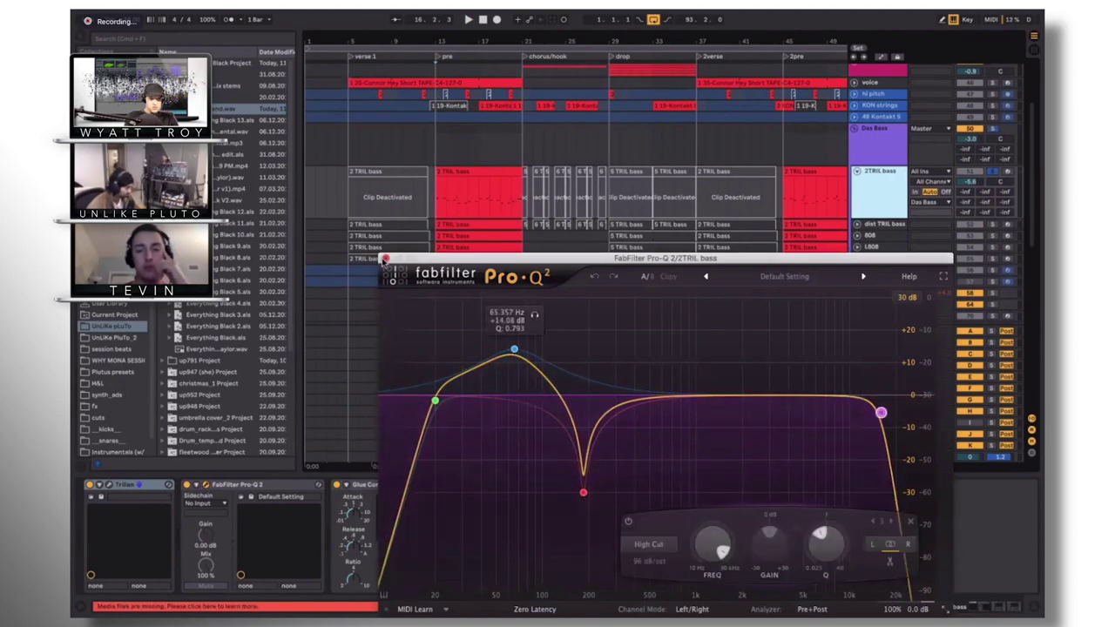
pyautogui.click(385, 258)
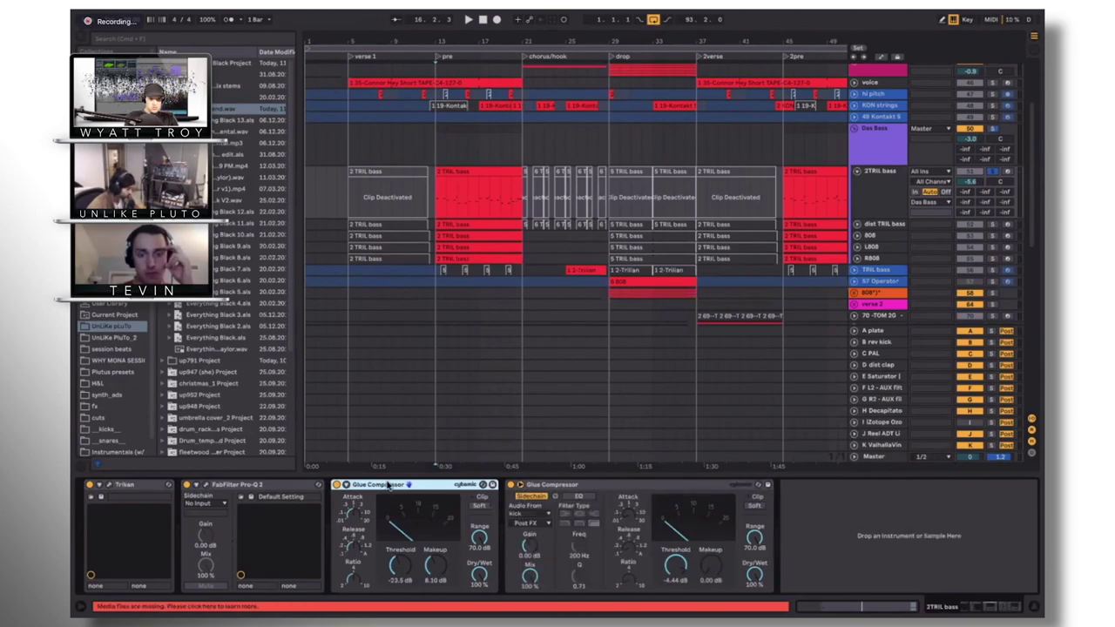
# Briefly audition the bass, then select the second Glue Compressor
pyautogui.press('space')
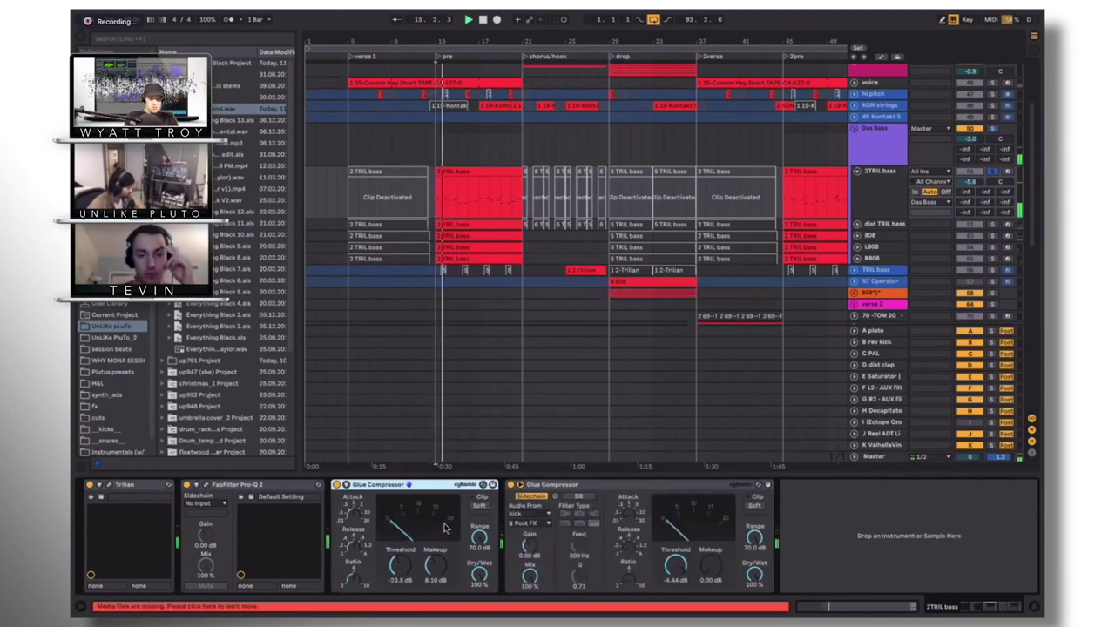
pyautogui.press('space')
pyautogui.click(575, 488)
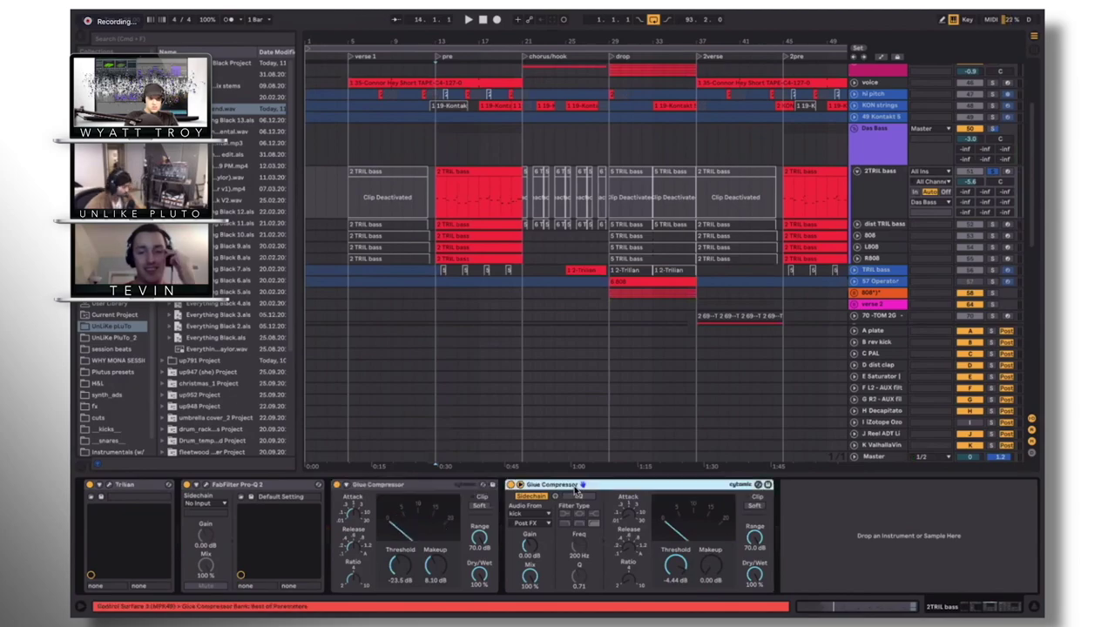
# Select the dist TRIL bass track and its pre-section clip, and audition the distorted bass
pyautogui.click(879, 224)
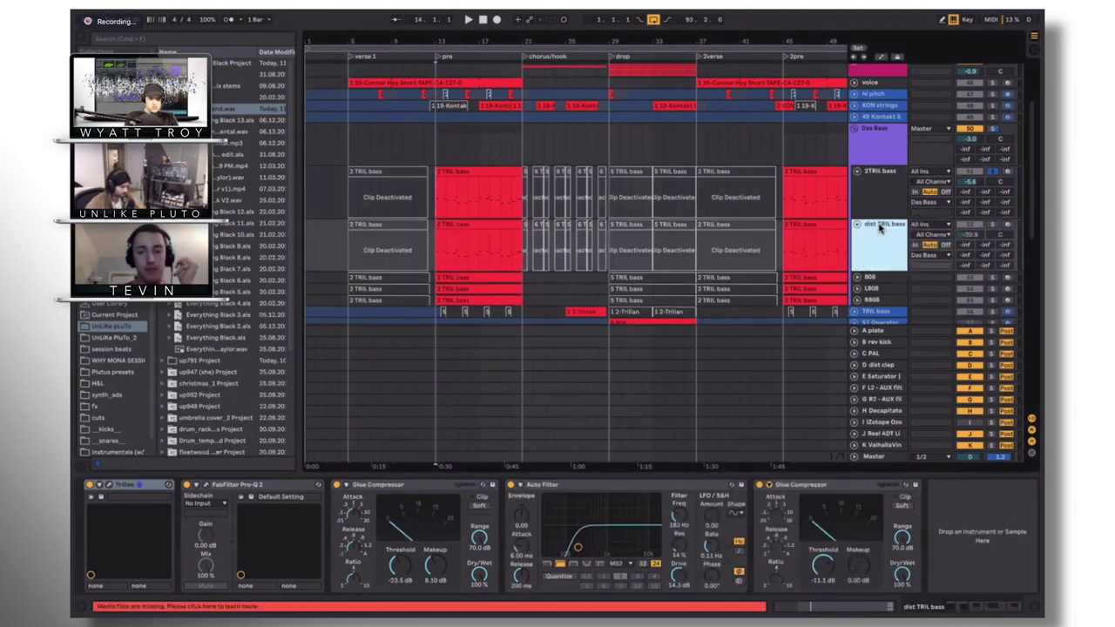
pyautogui.click(501, 224)
pyautogui.press('space')
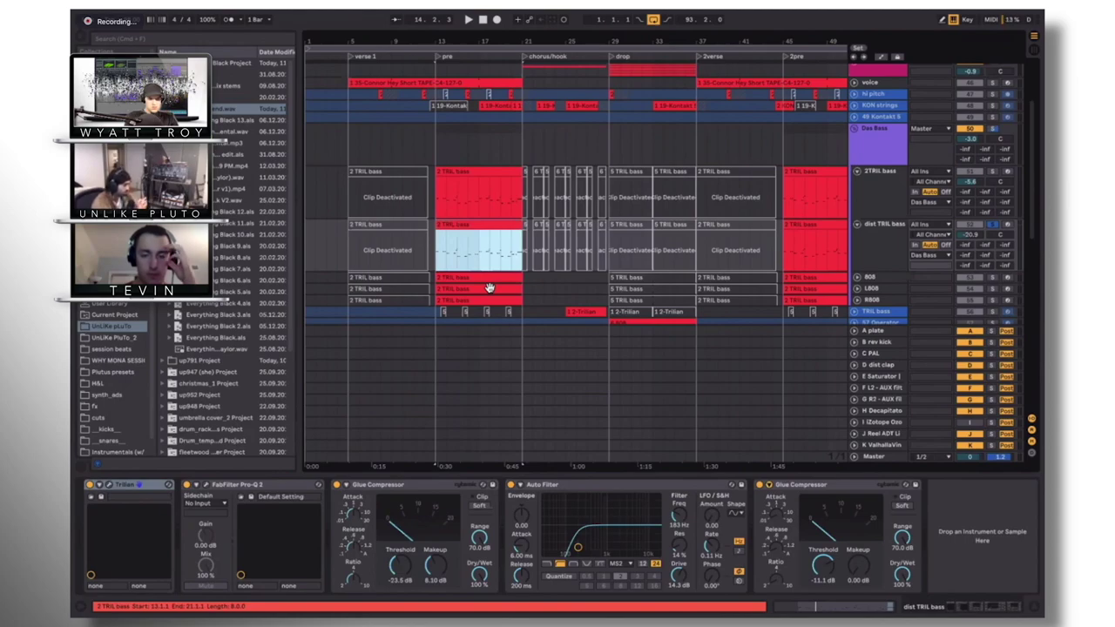
pyautogui.press('space')
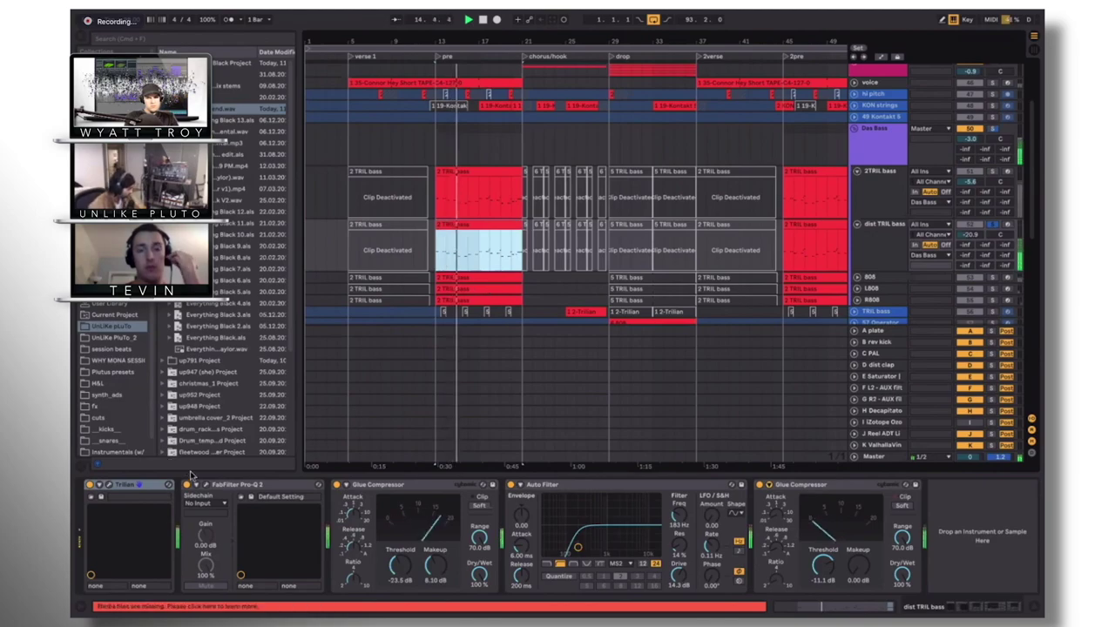
pyautogui.press('space')
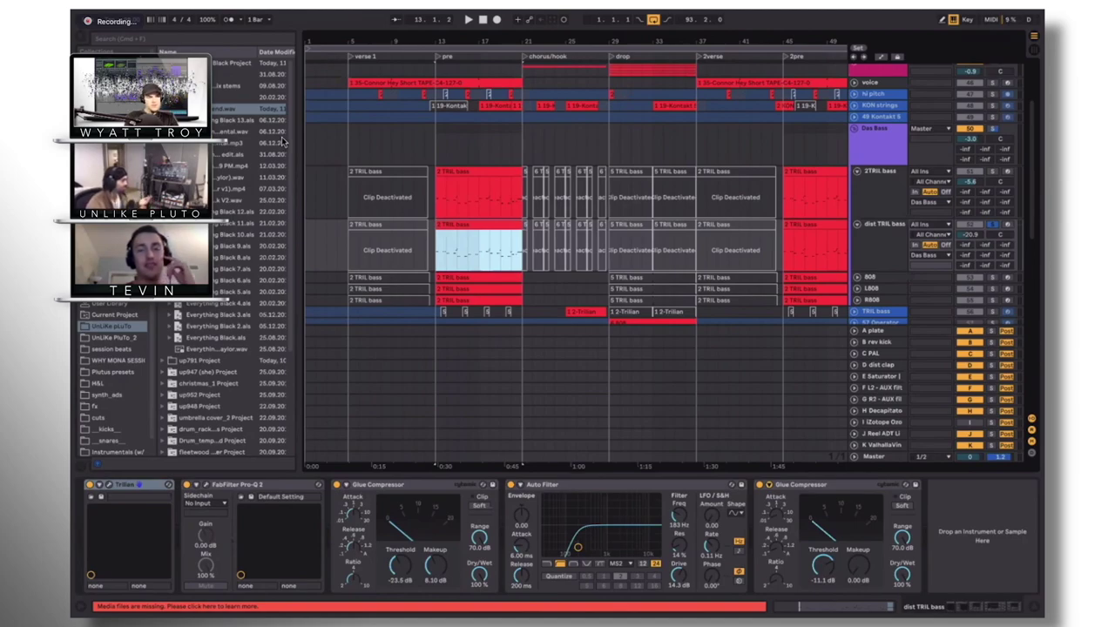
# Replay the arrangement from bar 13 and bring up the Trilian instrument window
pyautogui.click(440, 260)
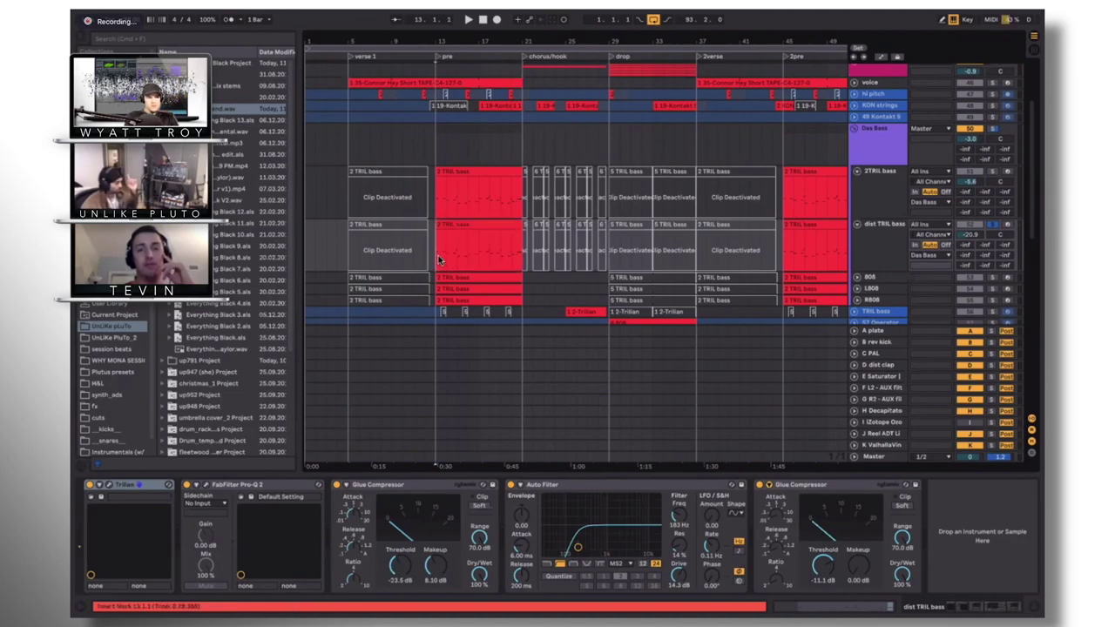
pyautogui.press('space')
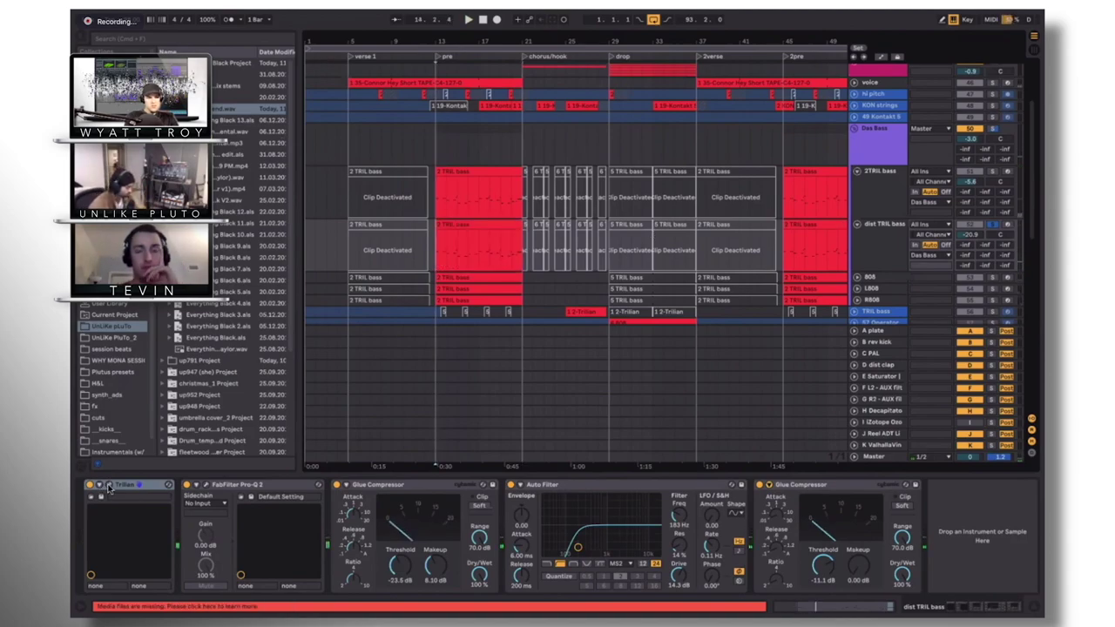
pyautogui.click(108, 487)
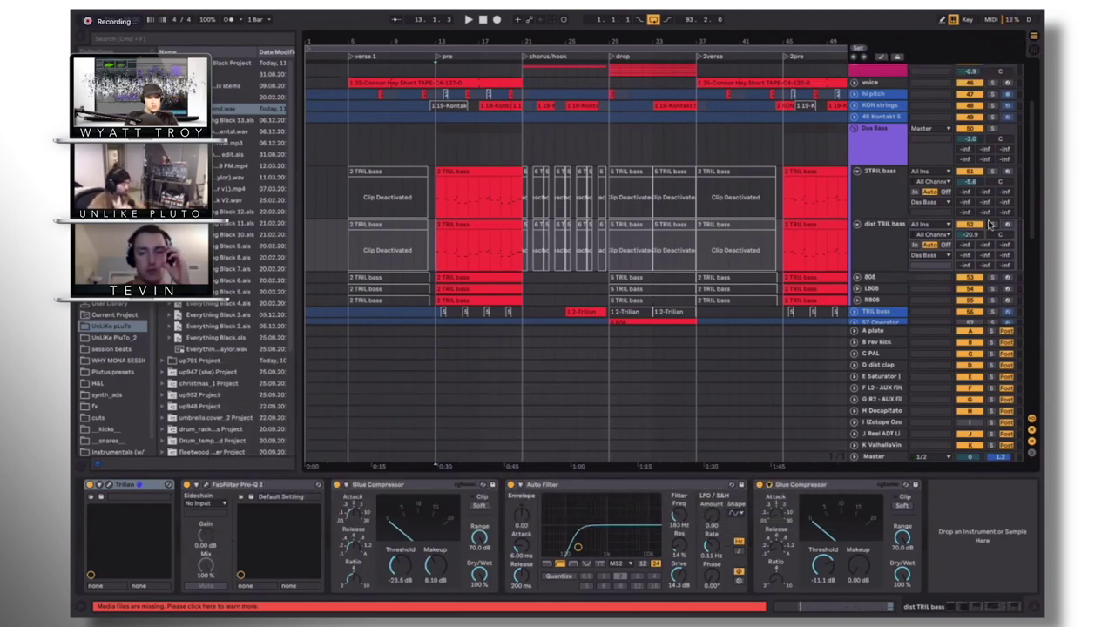
# Unfold the 808 track, select its bars 13–21 clip, deactivate it, and play from bar 13
pyautogui.click(862, 279)
pyautogui.click(505, 277)
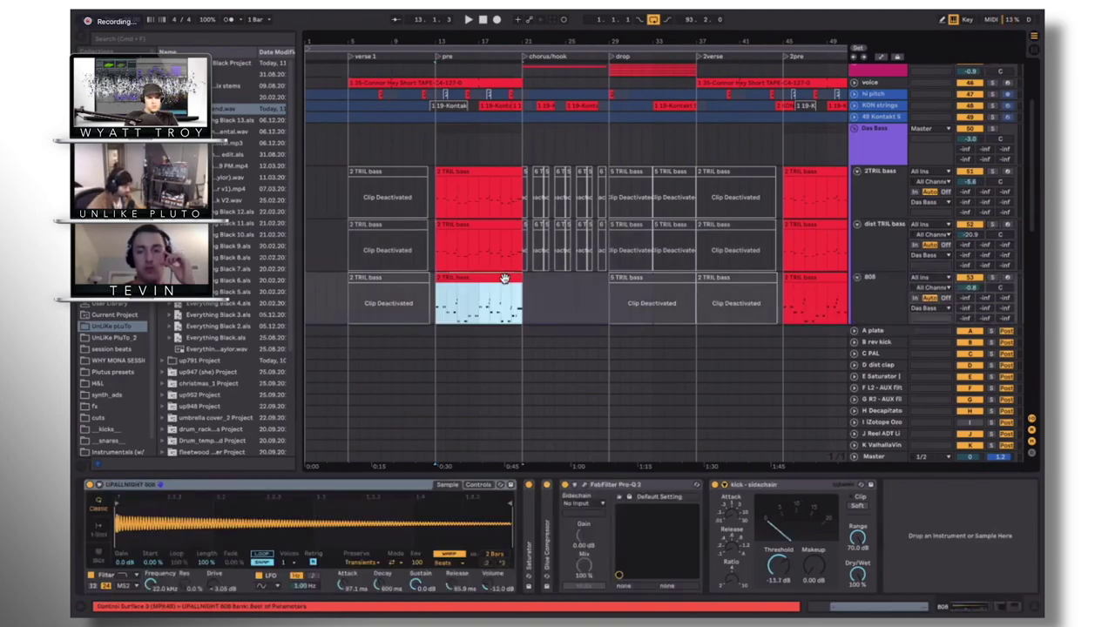
pyautogui.click(993, 277)
pyautogui.press('space')
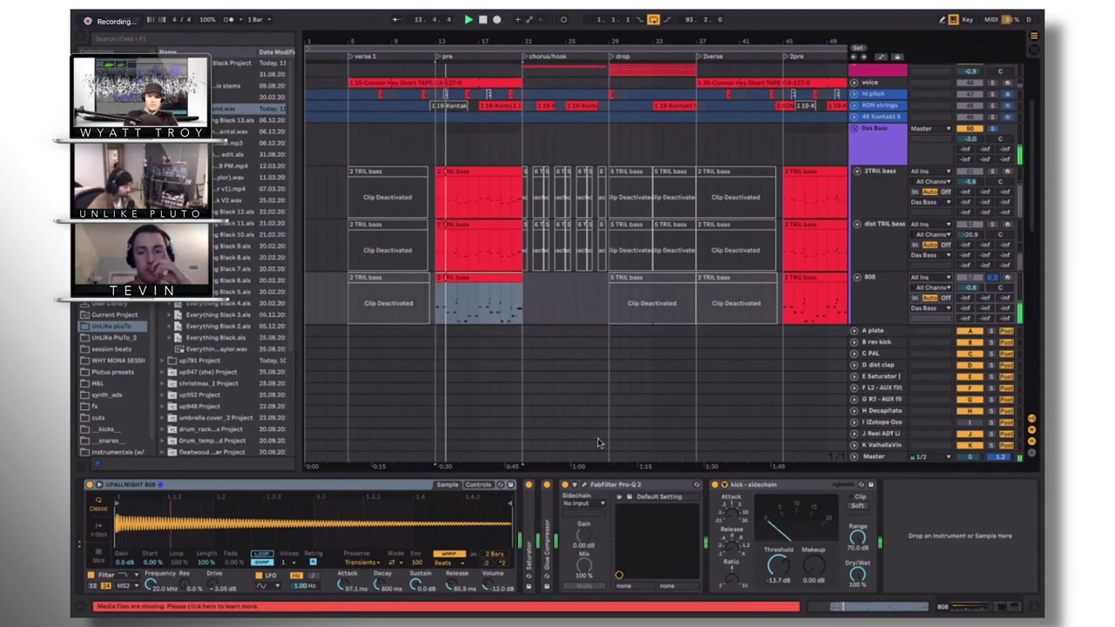
# Check the 808 EQ's low cut, duplicate the track into layers, and select L808
pyautogui.click(584, 485)
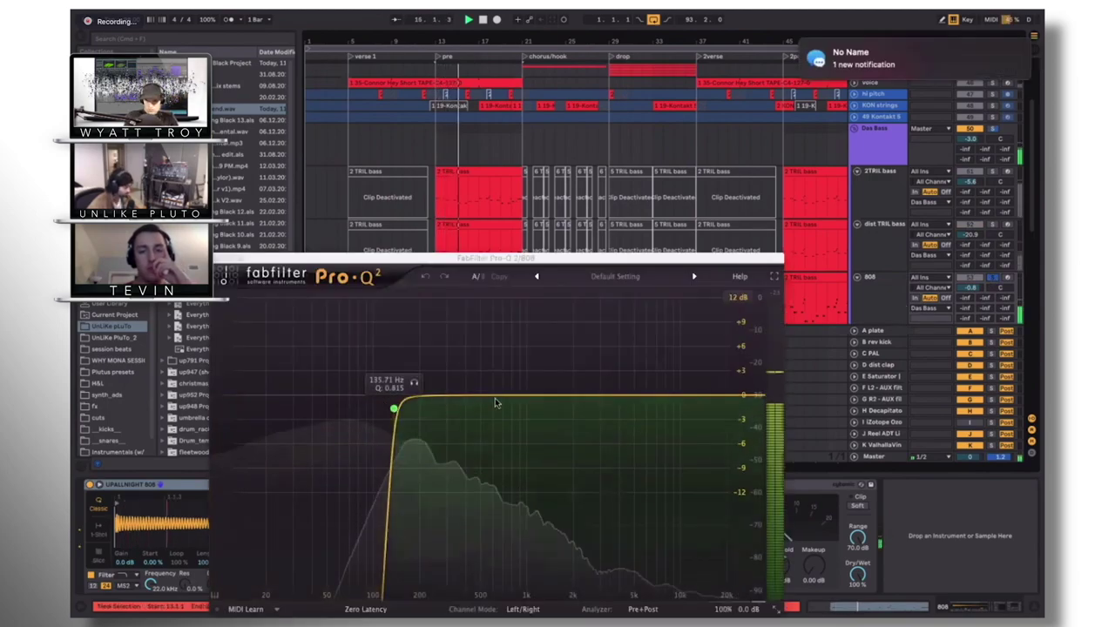
pyautogui.press('super+alt+p')
pyautogui.press('super+d')
pyautogui.press('super+d')
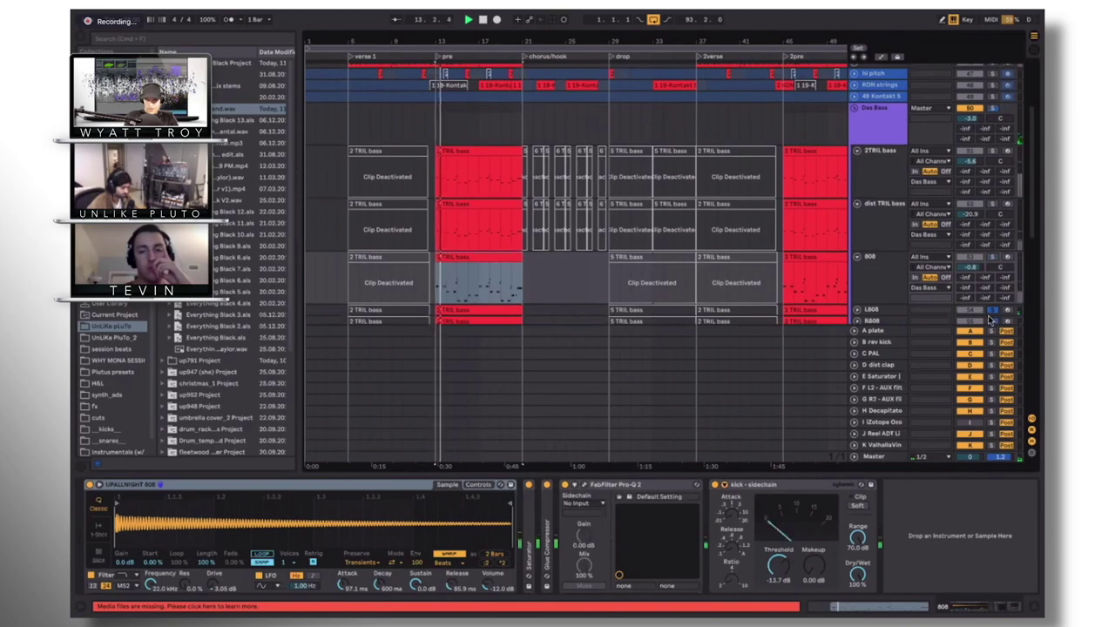
pyautogui.scroll(-3, 882, 239)
pyautogui.click(882, 240)
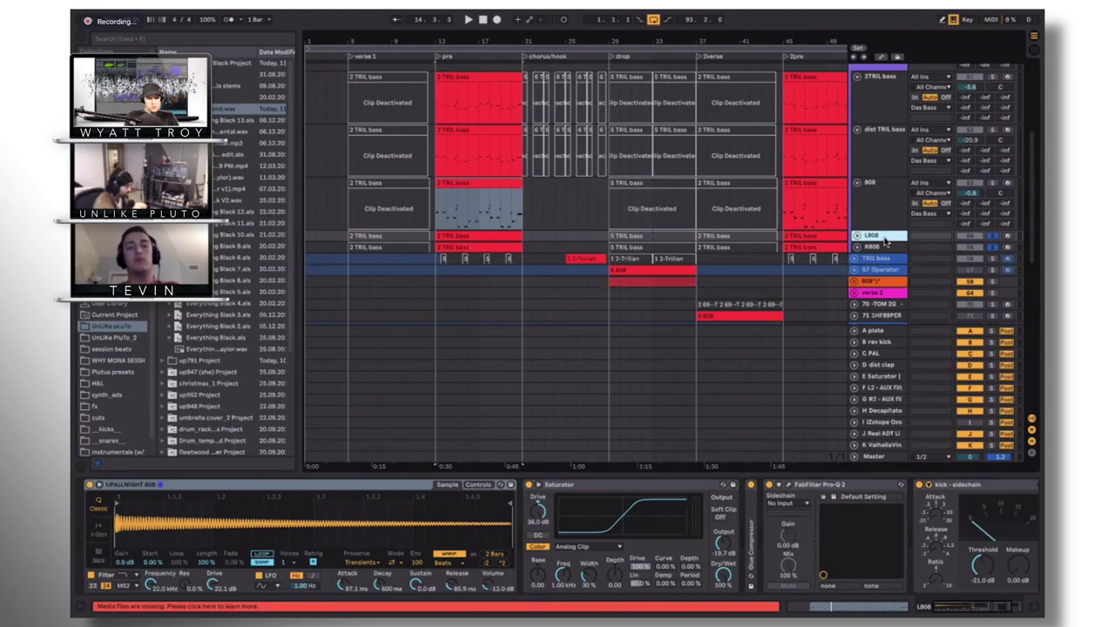
# Reselect the original 808 pre-section clip and clear the selection to show its device chain
pyautogui.click(438, 221)
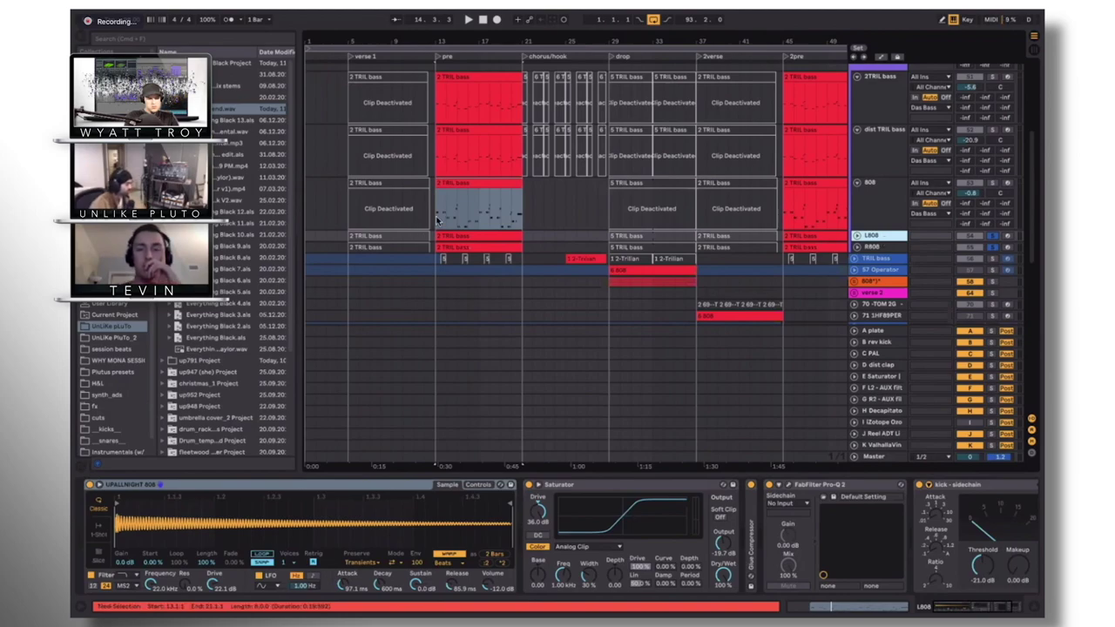
pyautogui.press('ctrl+super+f')
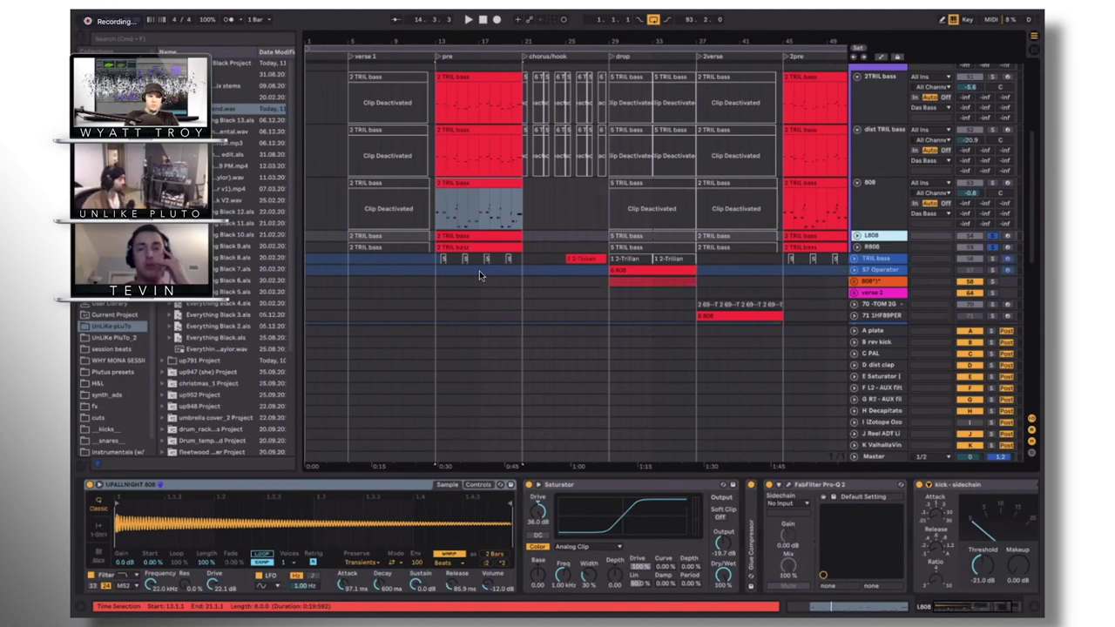
pyautogui.click(441, 220)
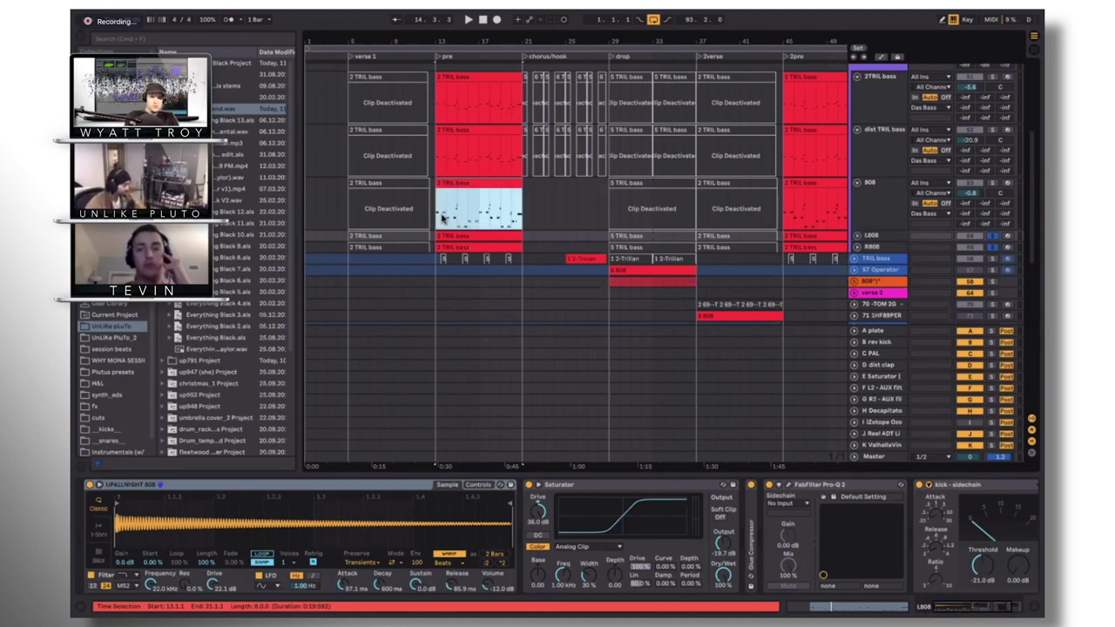
pyautogui.hotkey('ctrl', 'z')
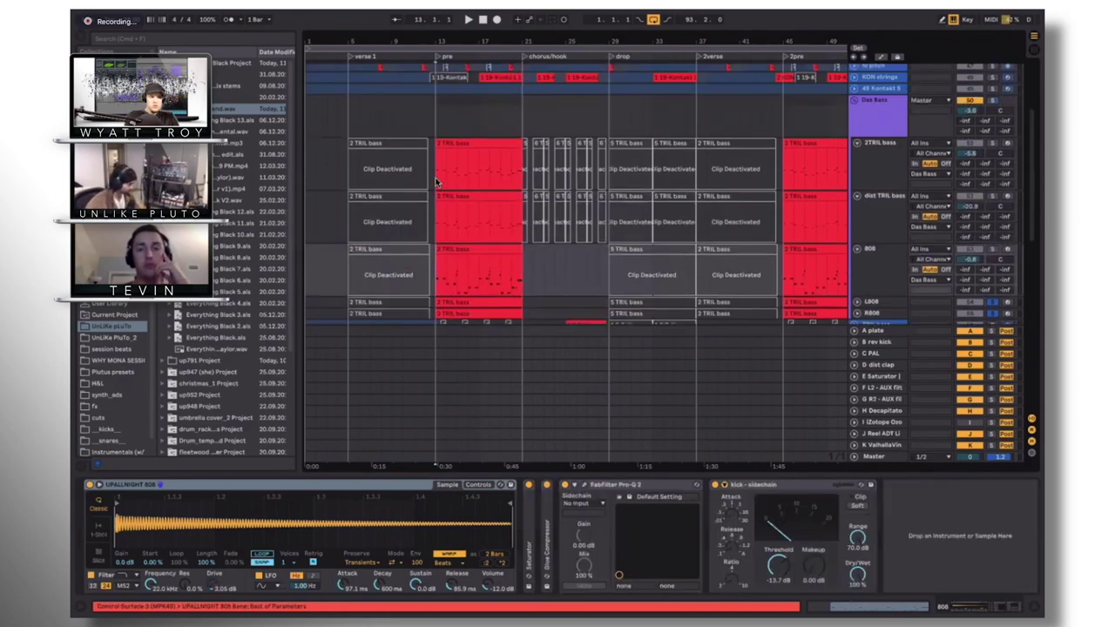
# Check the 2TRIL and dist TRIL bass layers, then display the Das Bass group's Glue Compressor, Pro-Q 2 and Pro-MB
pyautogui.click(910, 145)
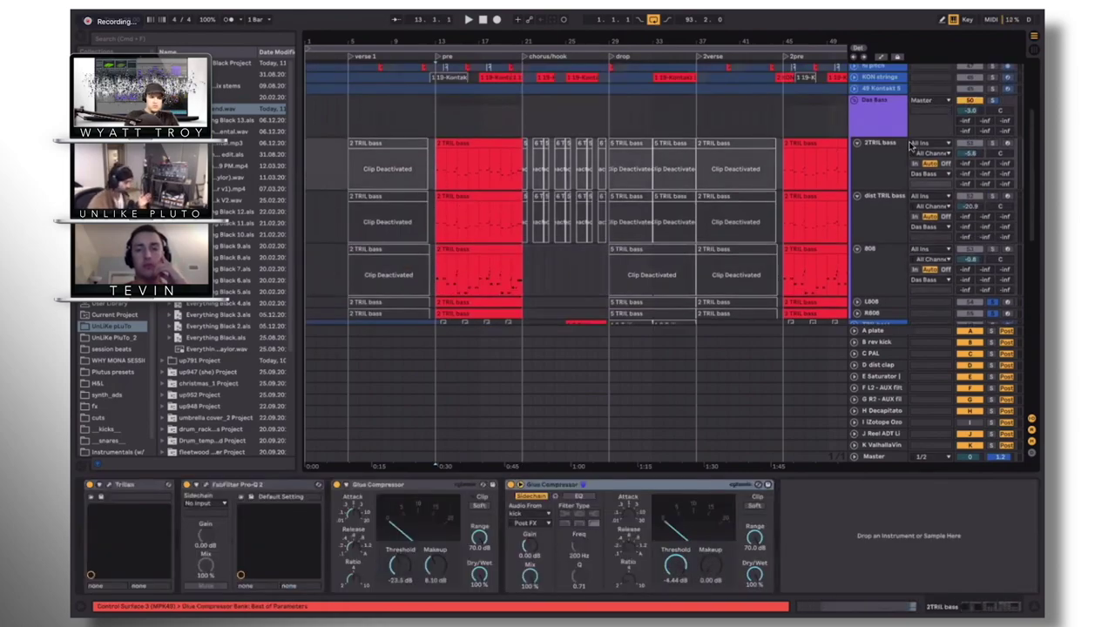
pyautogui.click(479, 220)
pyautogui.click(875, 103)
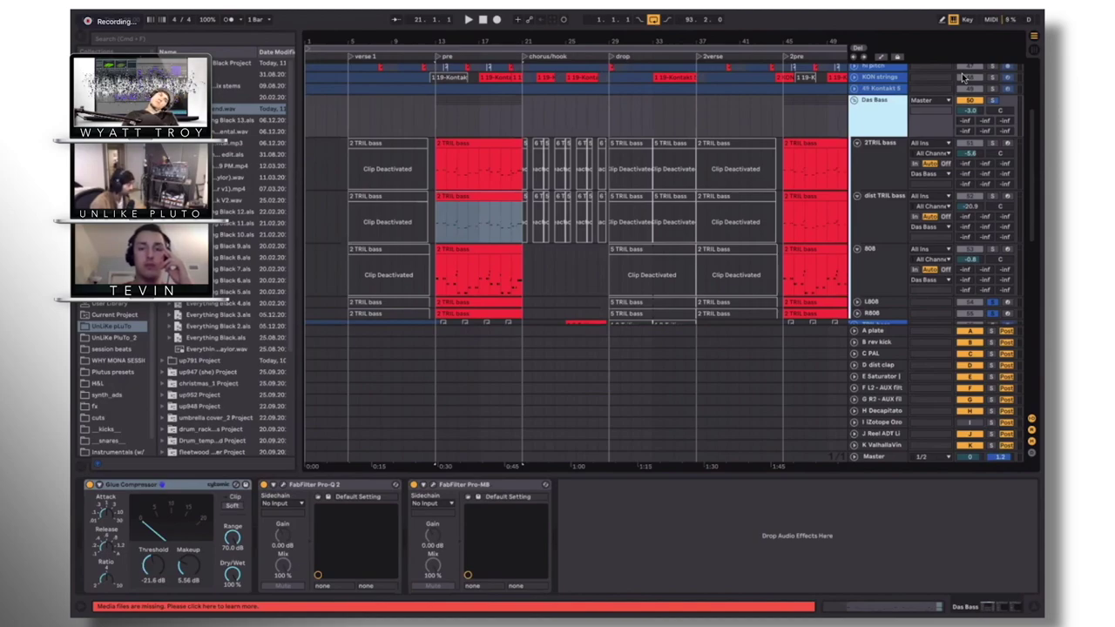
# Inspect the 2TRIL and dist TRIL bass layers, collapse all lanes to minimum height, and select Das Bass
pyautogui.click(993, 300)
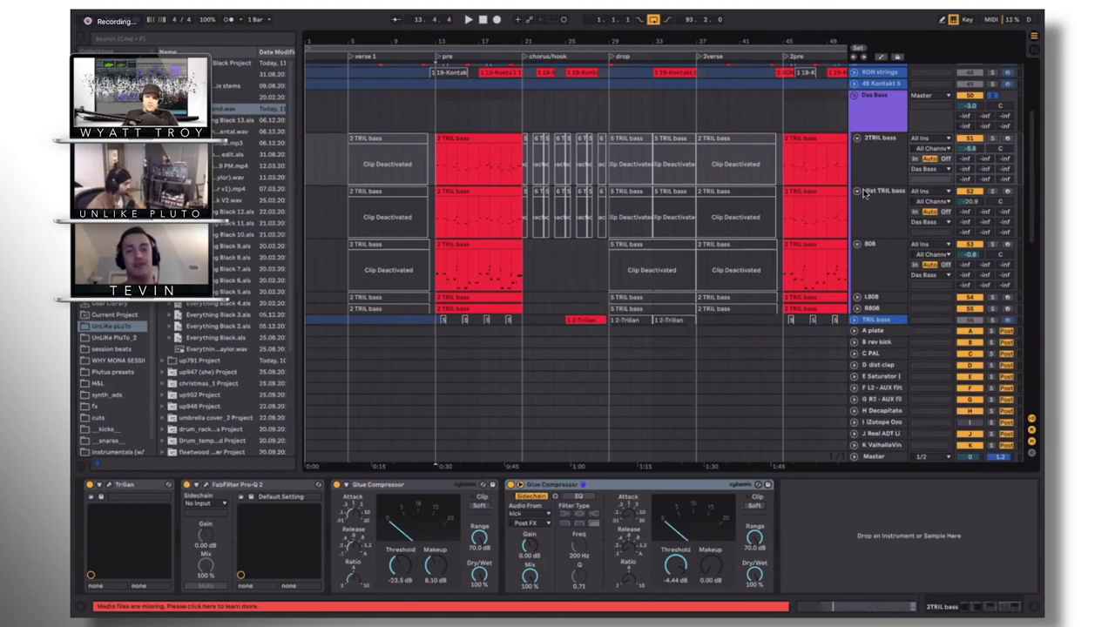
pyautogui.click(489, 194)
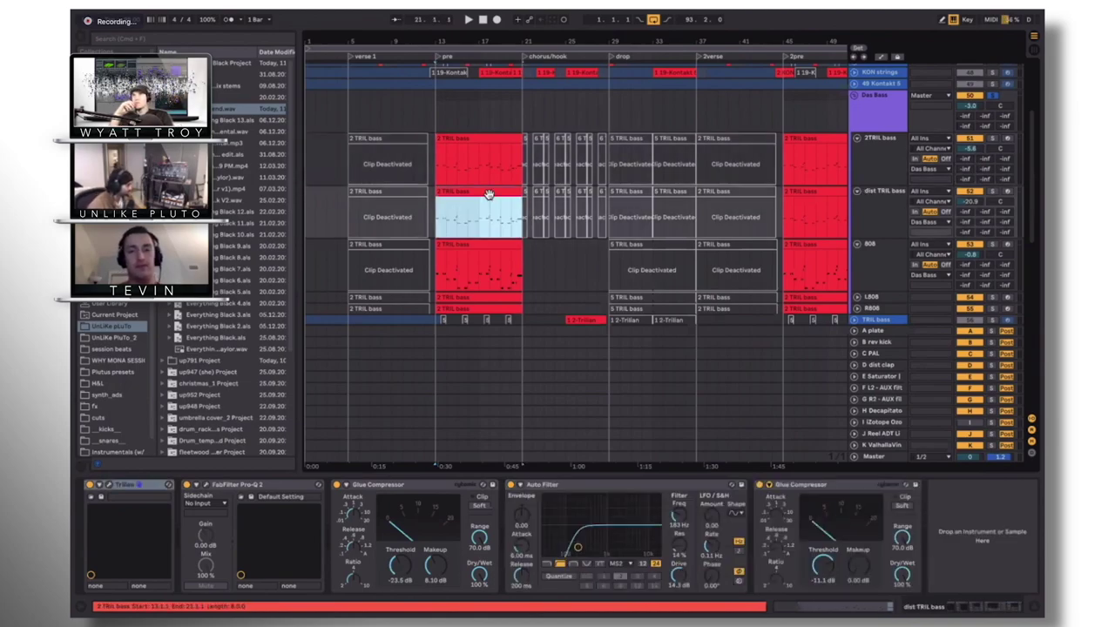
pyautogui.hotkey('alt', 'u')
pyautogui.click(438, 163)
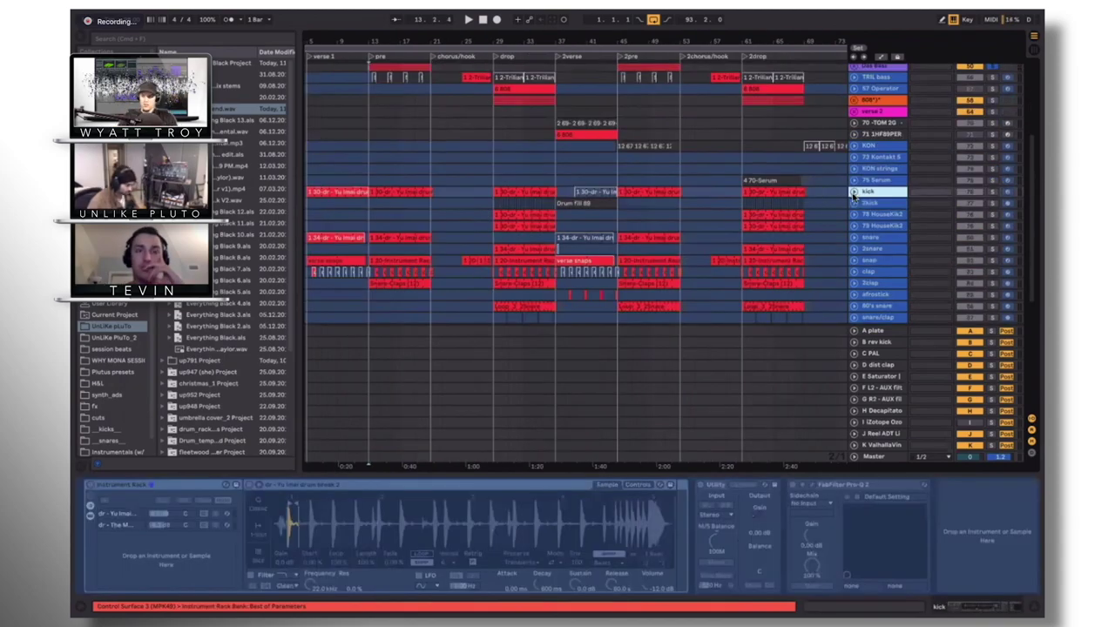
# Play the drum section from the kick, then show the snare's four-layer Instrument Rack
pyautogui.click(374, 226)
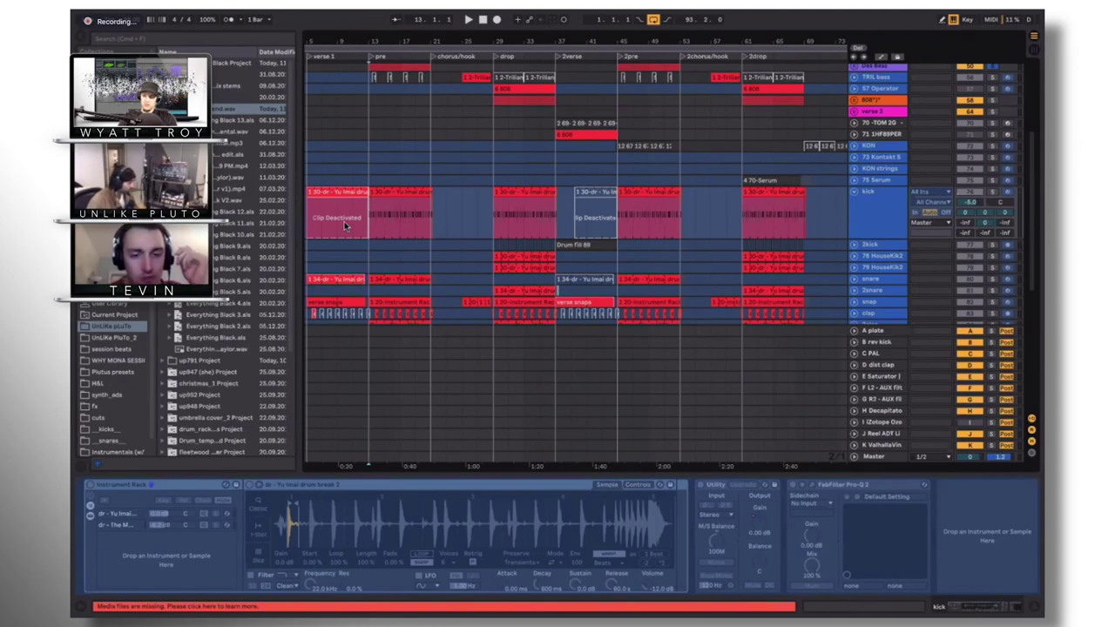
pyautogui.press('space')
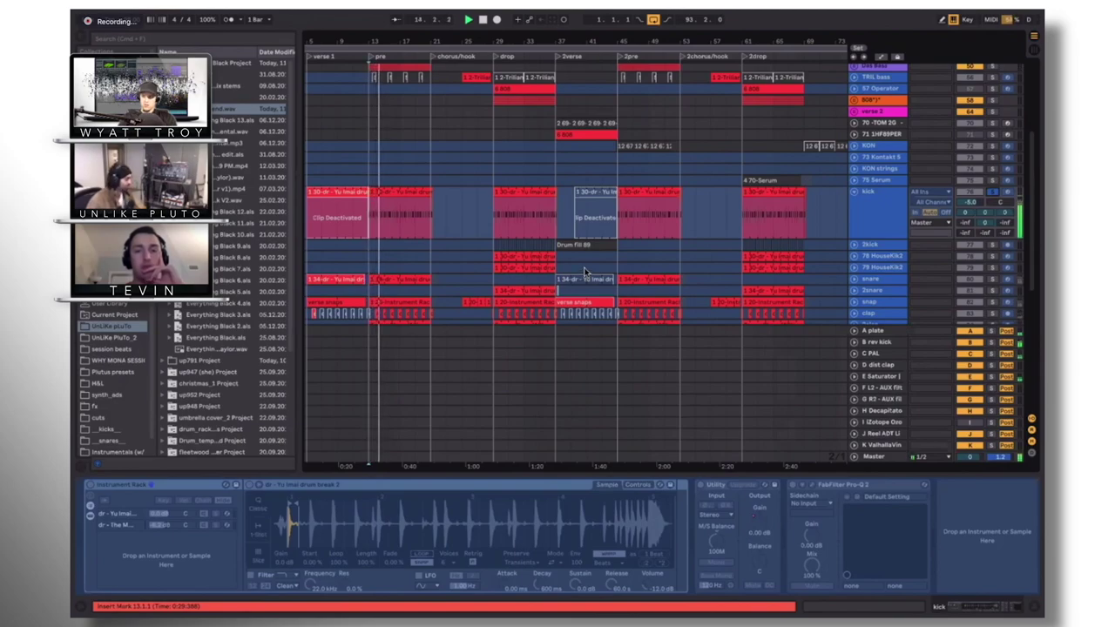
pyautogui.click(885, 209)
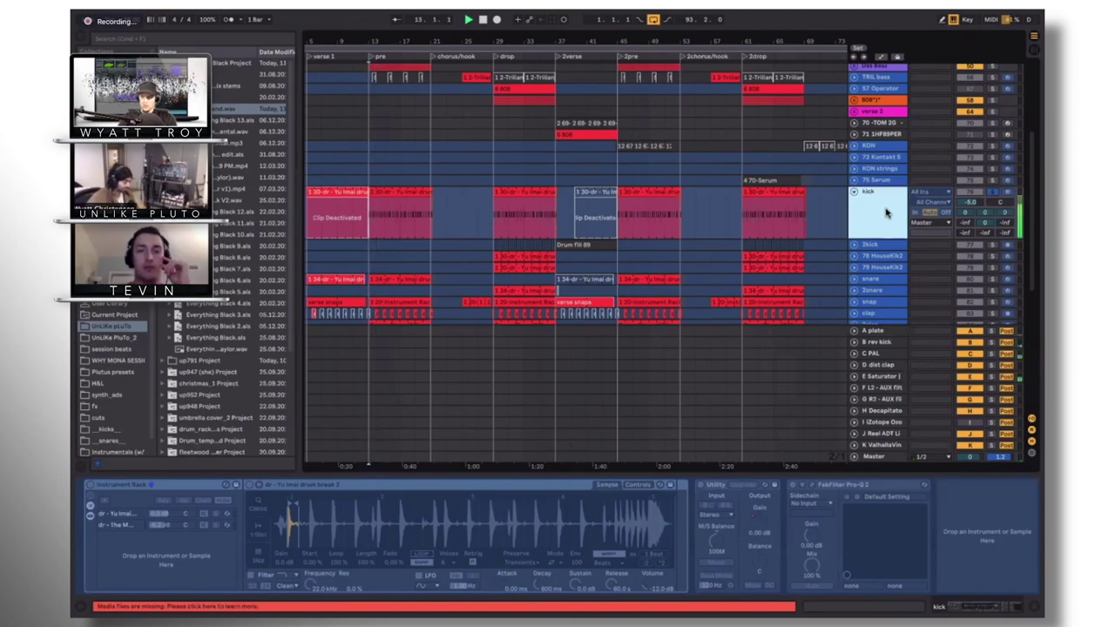
pyautogui.click(871, 278)
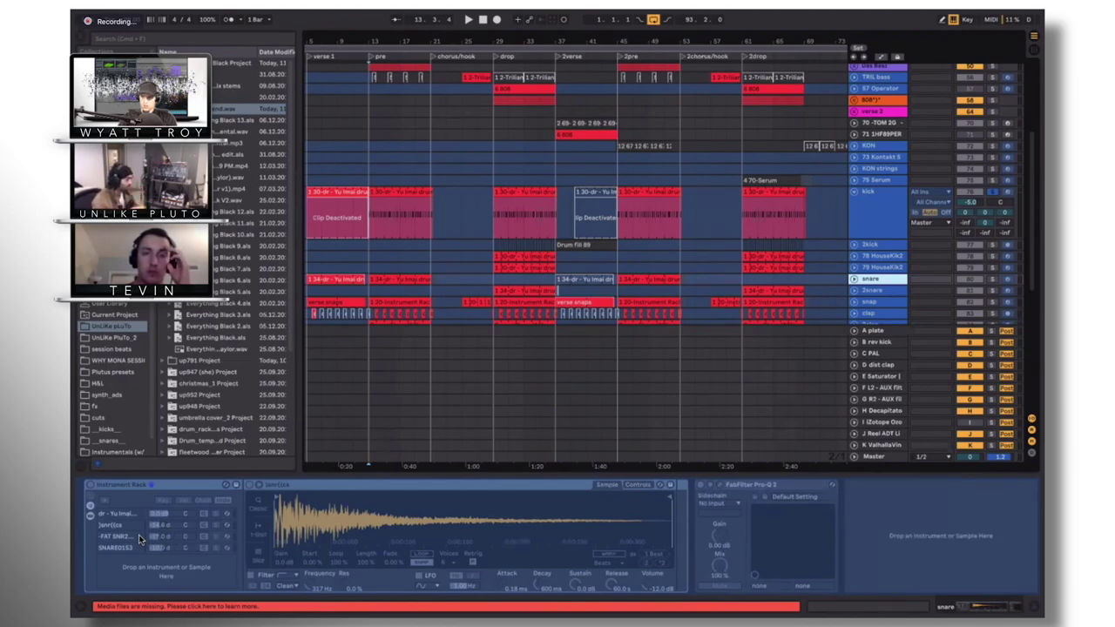
# Audition the snare, select it at bar 13, and play the drums from there
pyautogui.press('space')
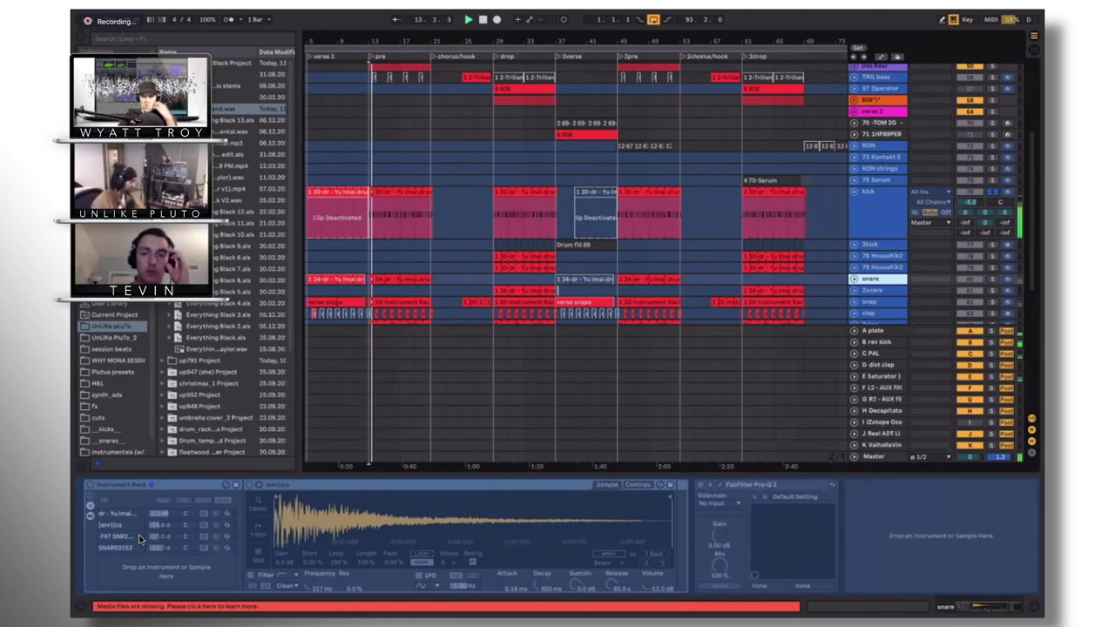
pyautogui.press('space')
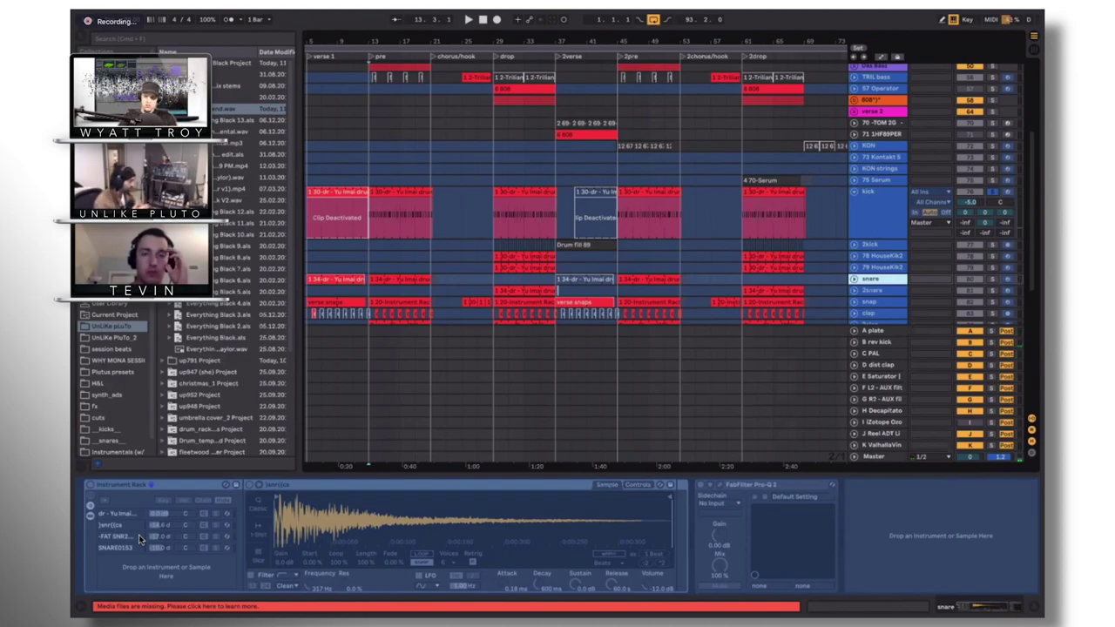
pyautogui.press('space')
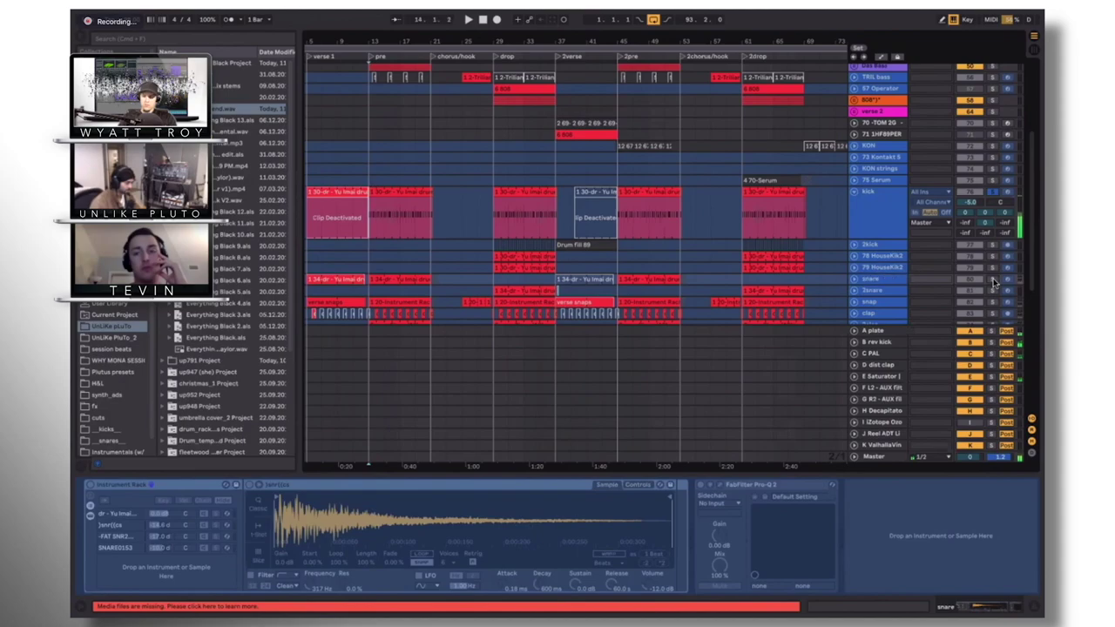
pyautogui.click(898, 282)
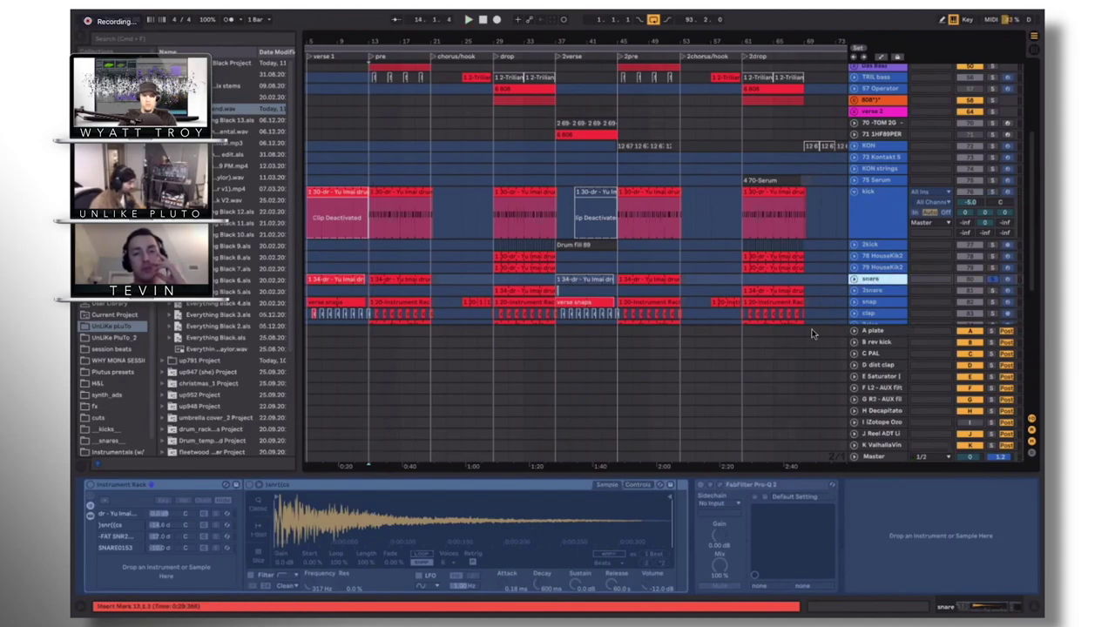
pyautogui.press('space')
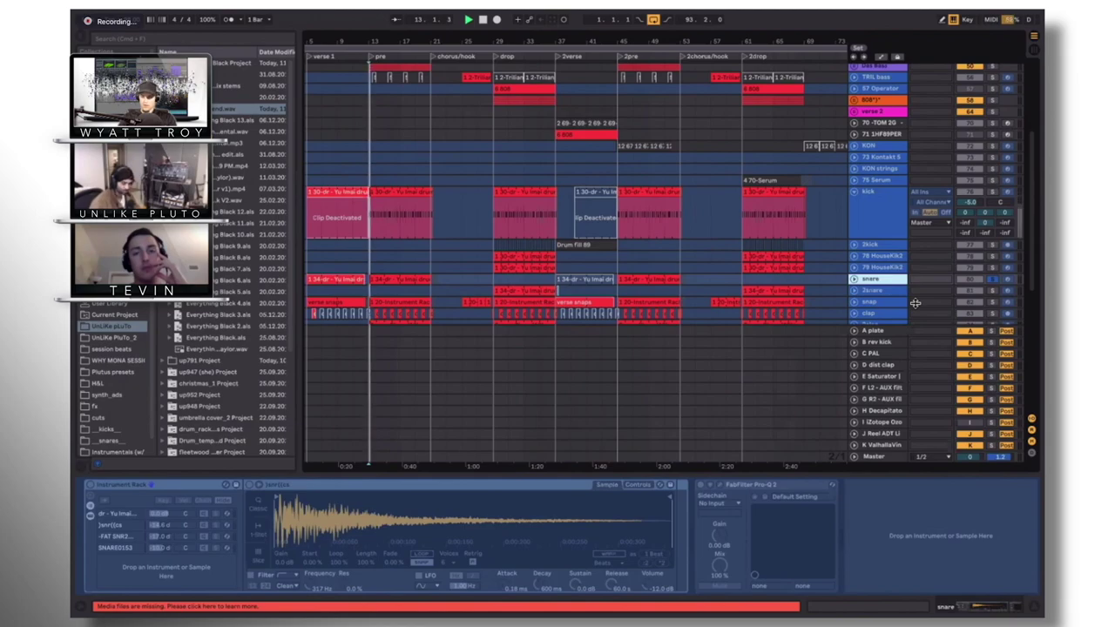
pyautogui.click(996, 194)
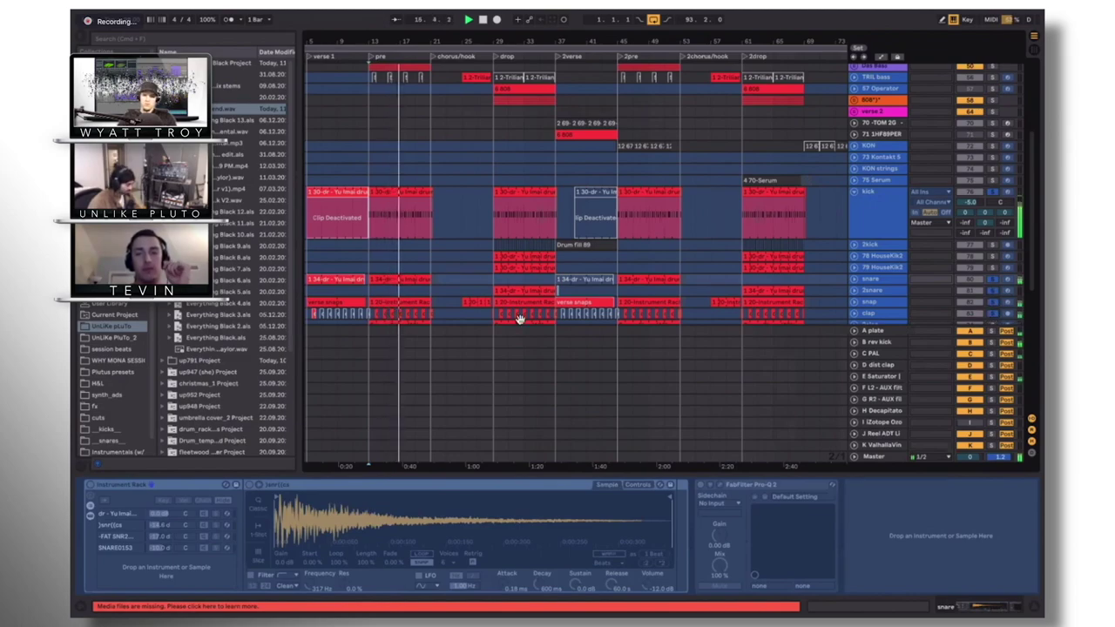
# Return to bar 13 on the kick, then unfold the 2clap and rev clap lanes
pyautogui.click(368, 218)
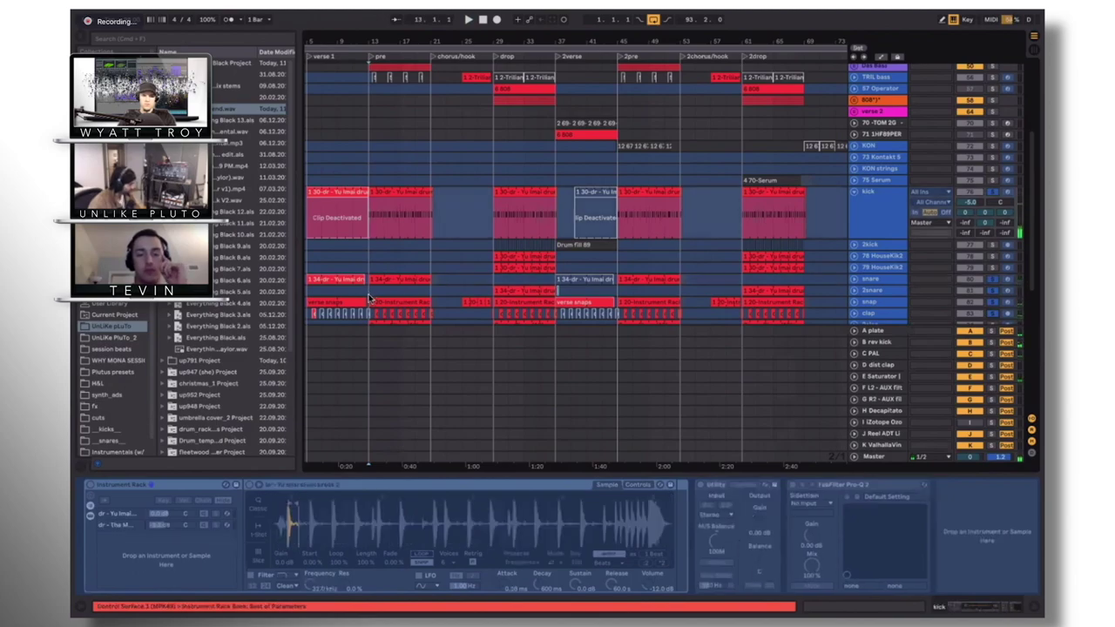
pyautogui.scroll(-1, 418, 264)
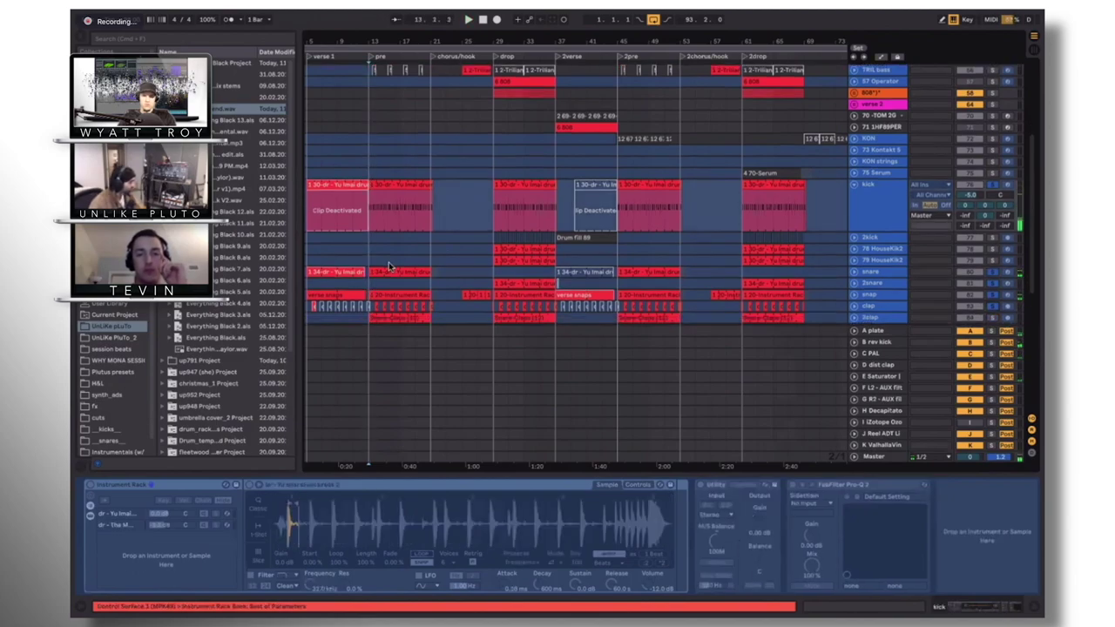
pyautogui.scroll(-5, 871, 261)
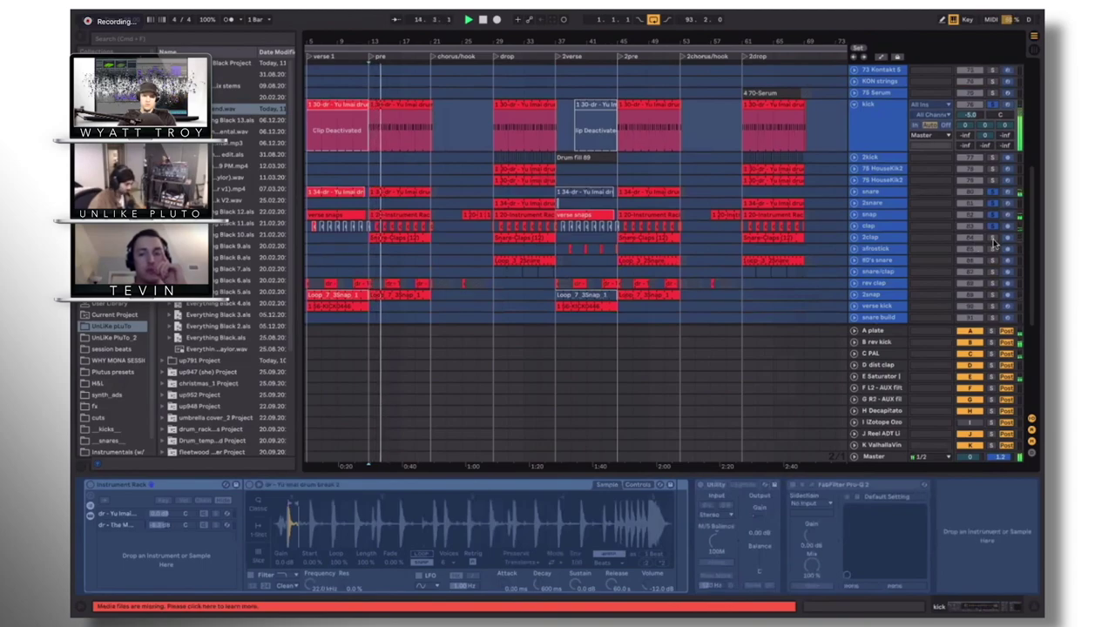
pyautogui.click(853, 239)
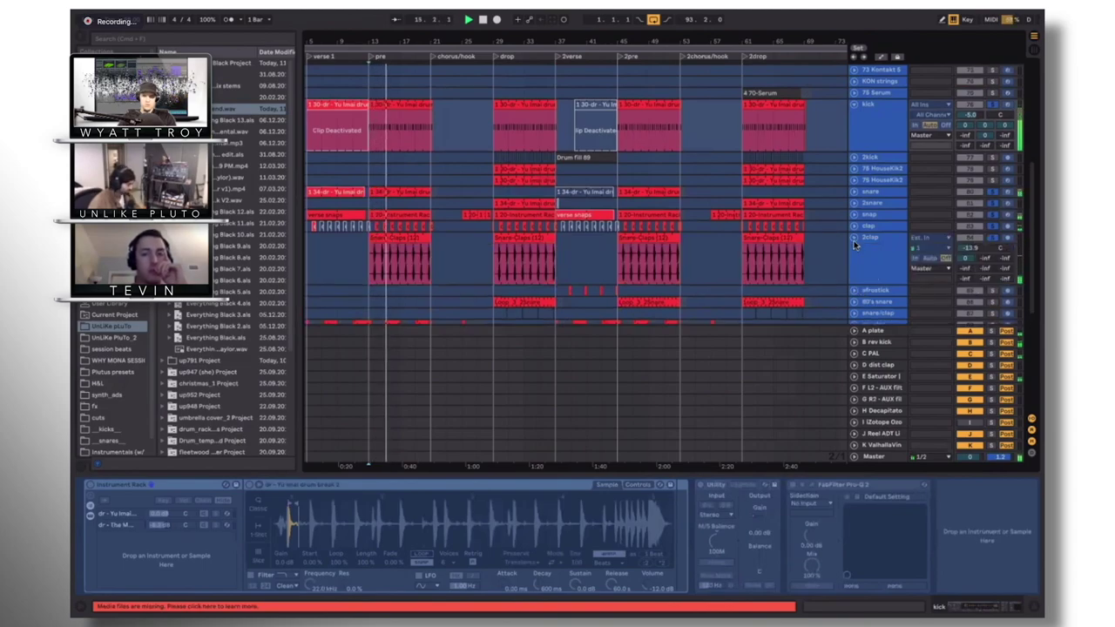
pyautogui.scroll(-4, 875, 246)
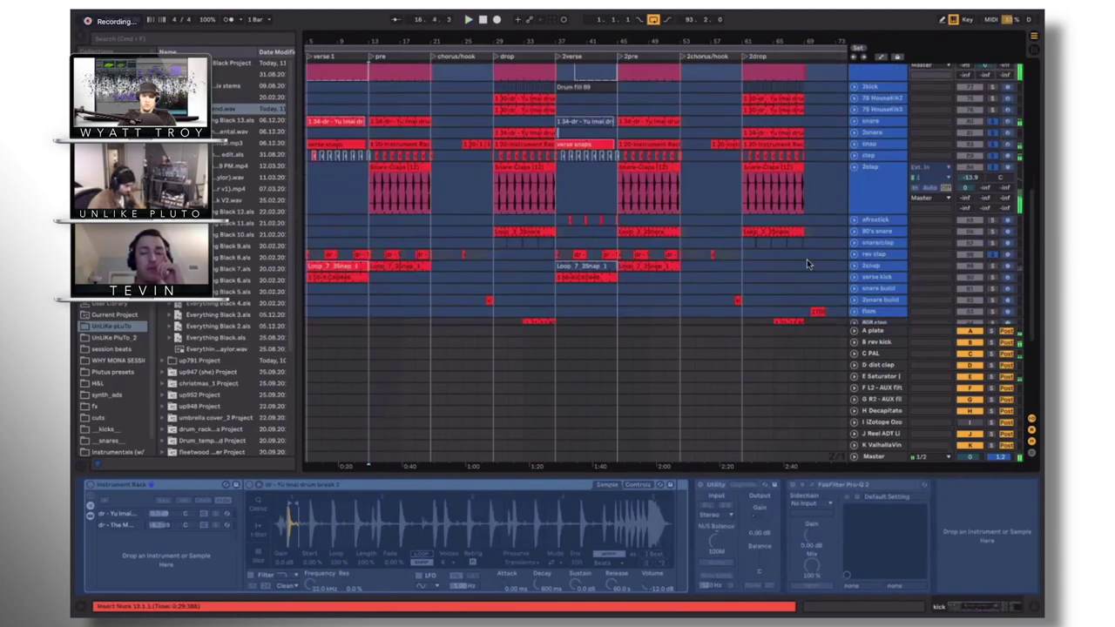
pyautogui.click(853, 254)
# Enlarge the 2snap lane, show the rev clap's ValhallaVintageVerb, and play the pre section from bar 13
pyautogui.click(568, 257)
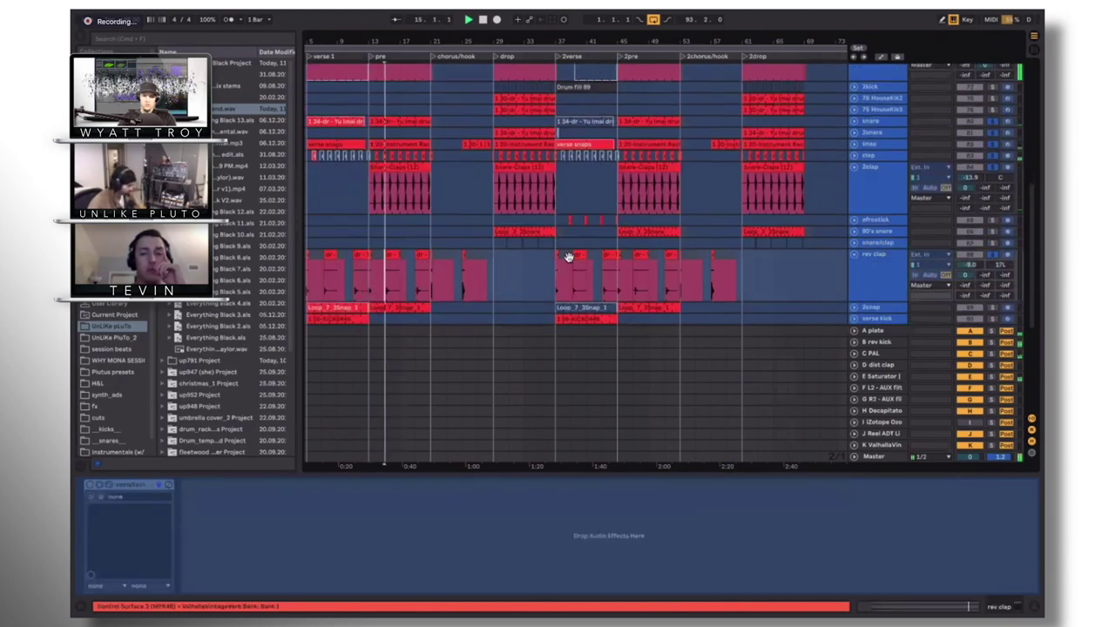
pyautogui.scroll(-3, 562, 251)
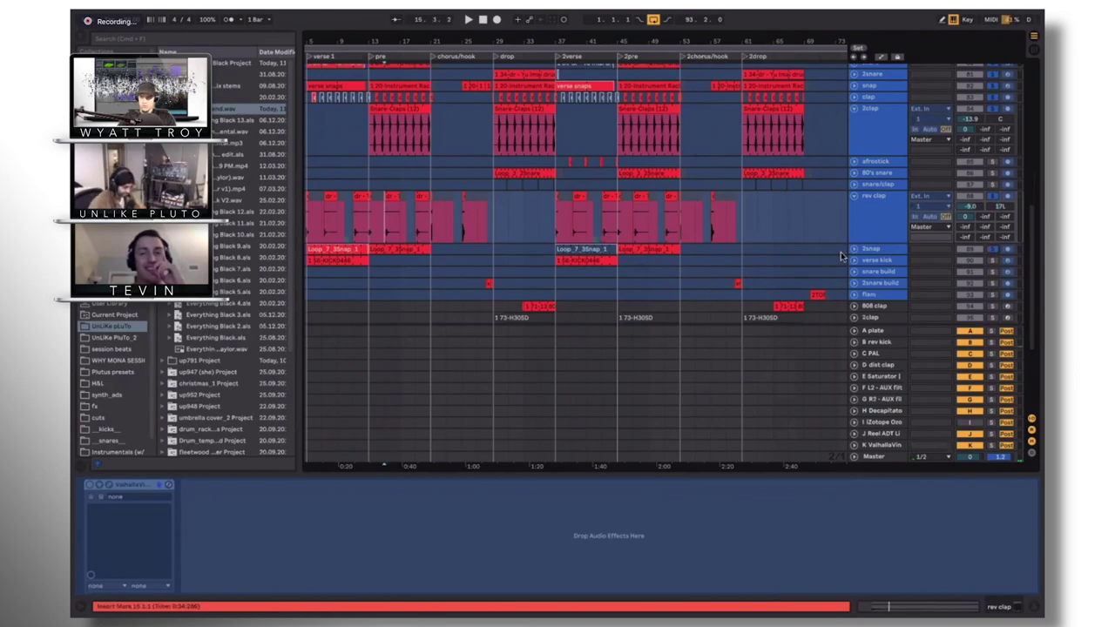
pyautogui.moveTo(876, 260); pyautogui.dragTo(877, 297)
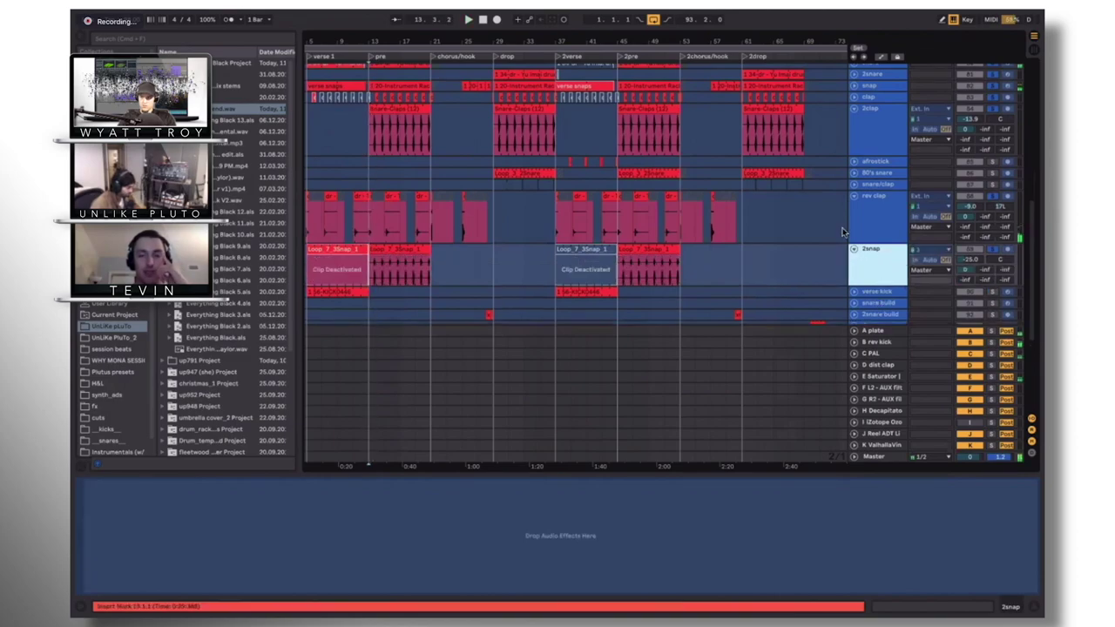
pyautogui.scroll(5, 370, 236)
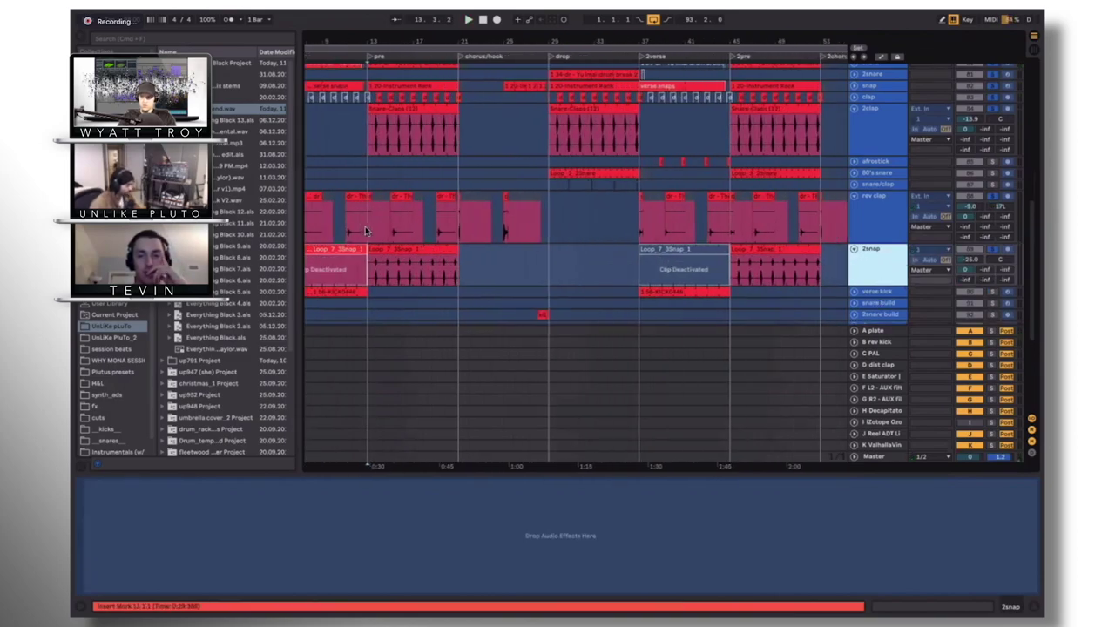
pyautogui.click(370, 234)
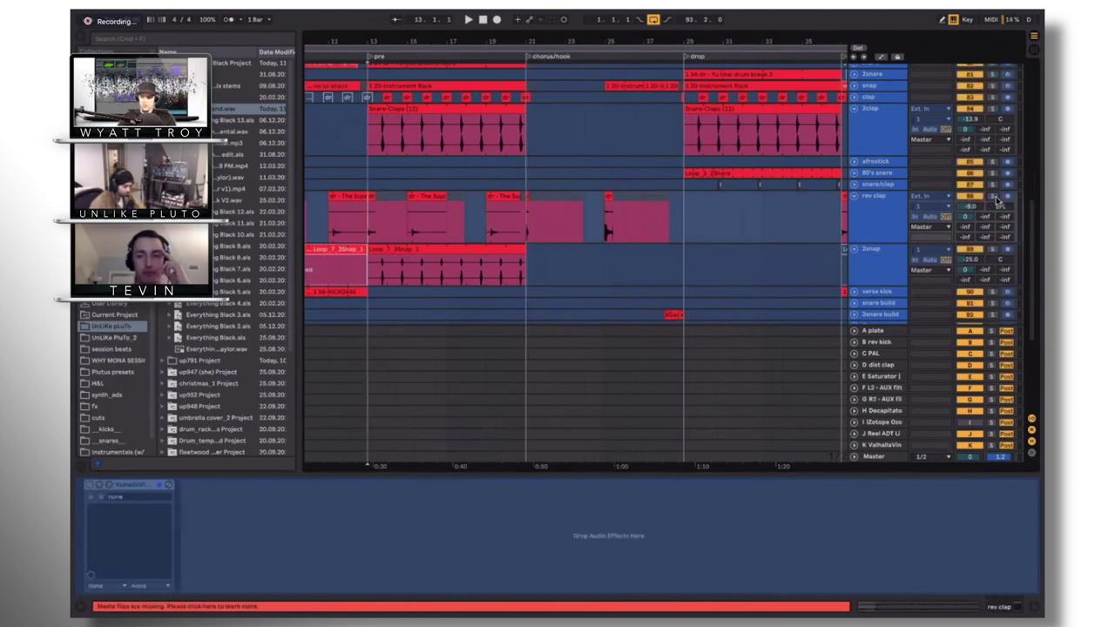
pyautogui.press('space')
pyautogui.press('space')
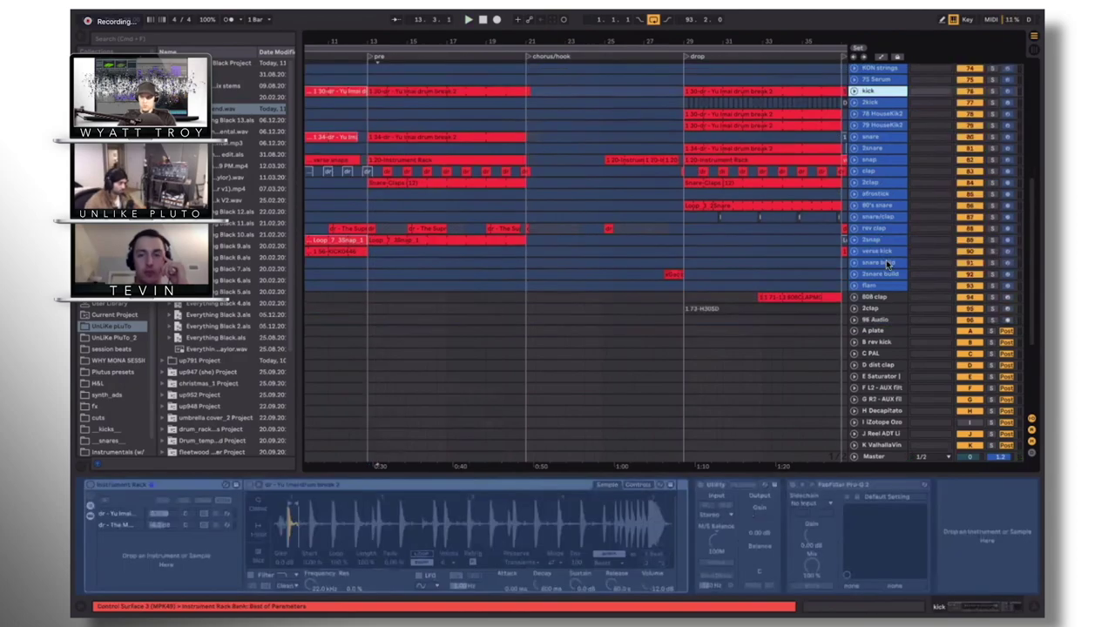
# Play from bar 13 while selecting the 90's snare, 2snare build and verse kick tracks
pyautogui.click(365, 200)
pyautogui.press('space')
pyautogui.scroll(-5, 636, 184)
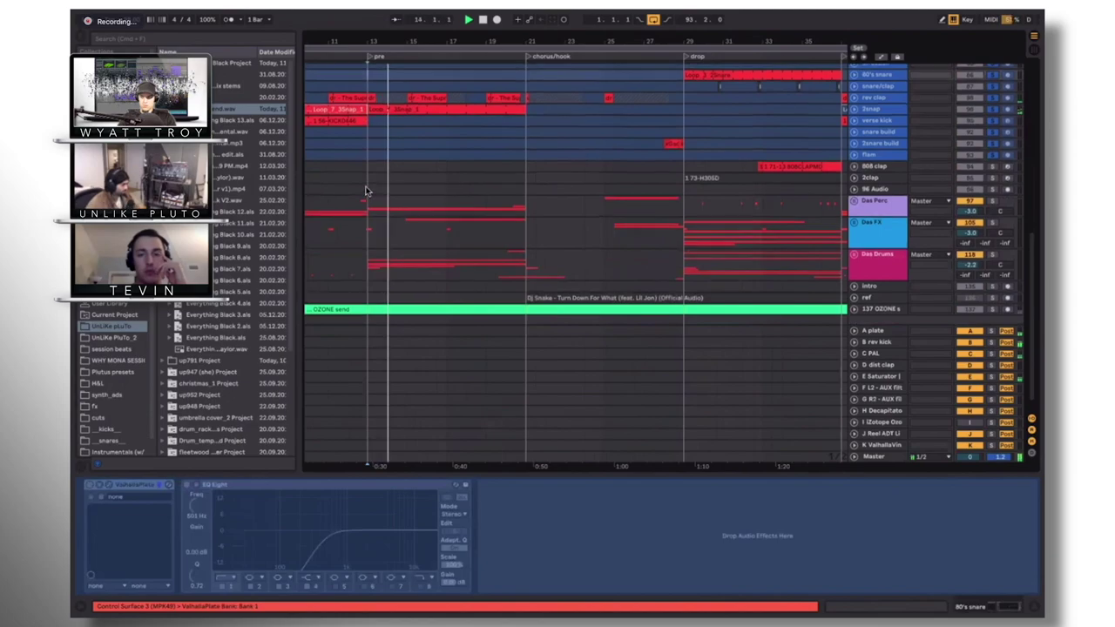
pyautogui.press('space')
pyautogui.click(367, 171)
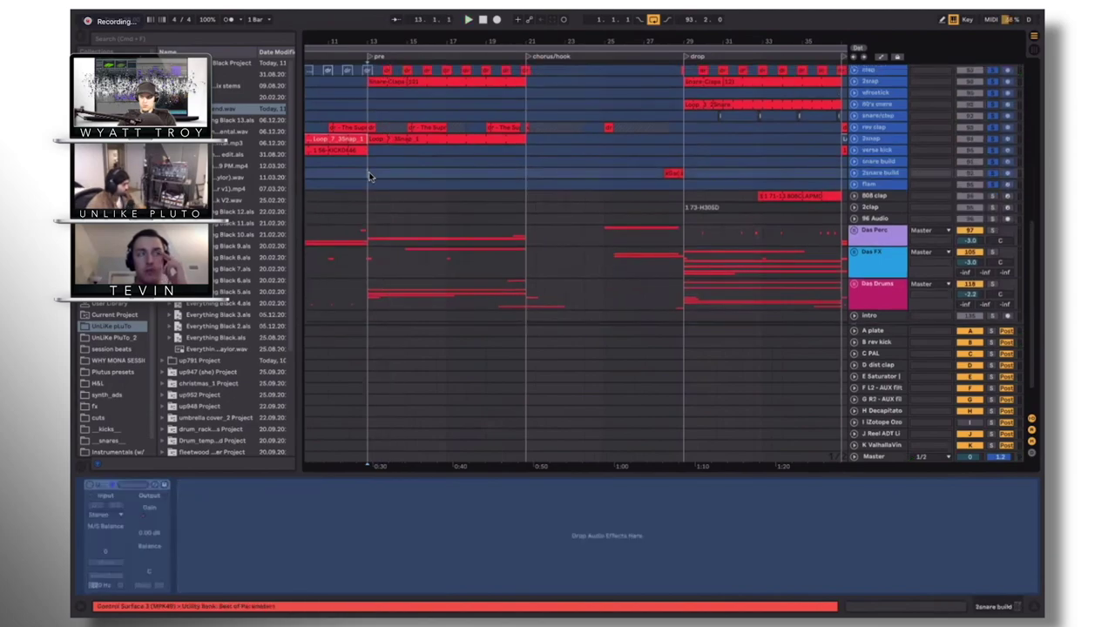
pyautogui.press('space')
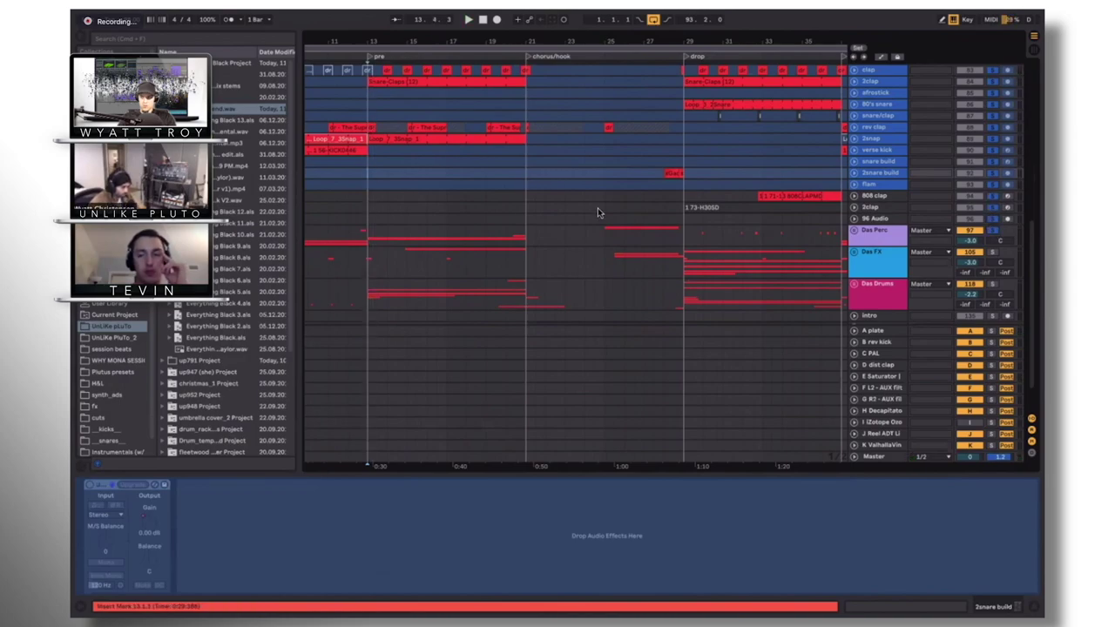
pyautogui.press('-')
pyautogui.click(723, 150)
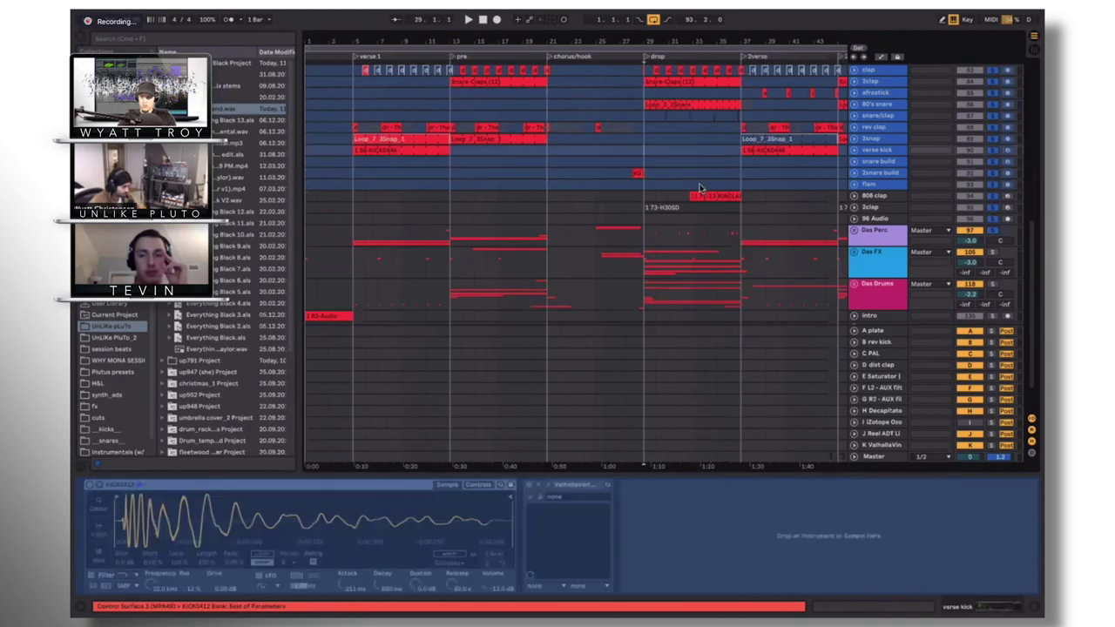
# Unfold the 2kick and 2snare build tracks, then scroll down to the Das Perc group
pyautogui.scroll(2, 698, 178)
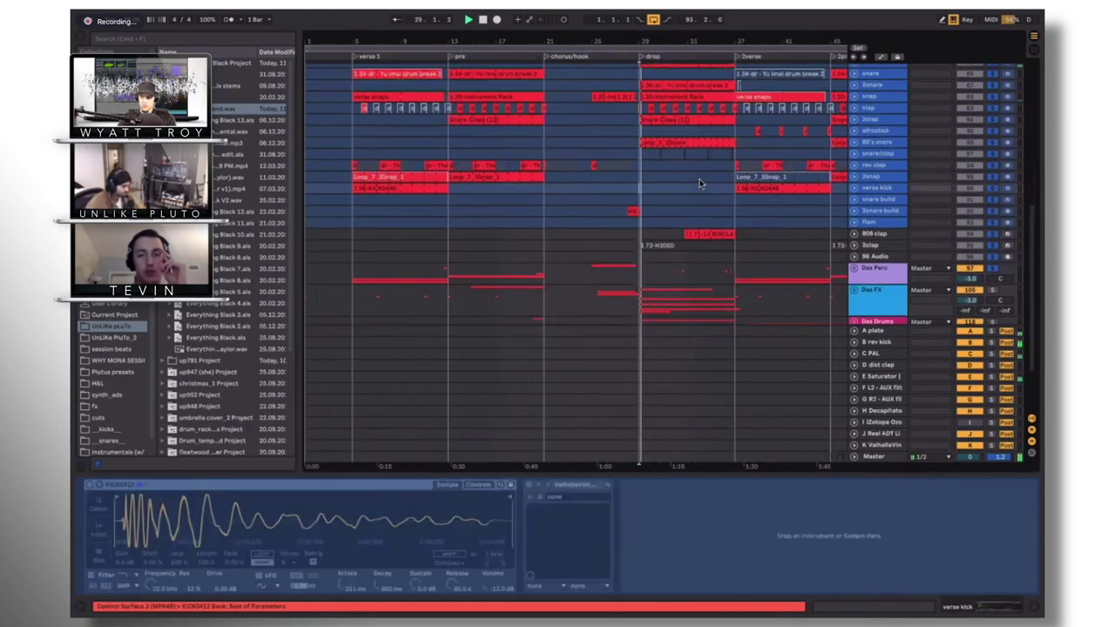
pyautogui.scroll(1, 698, 183)
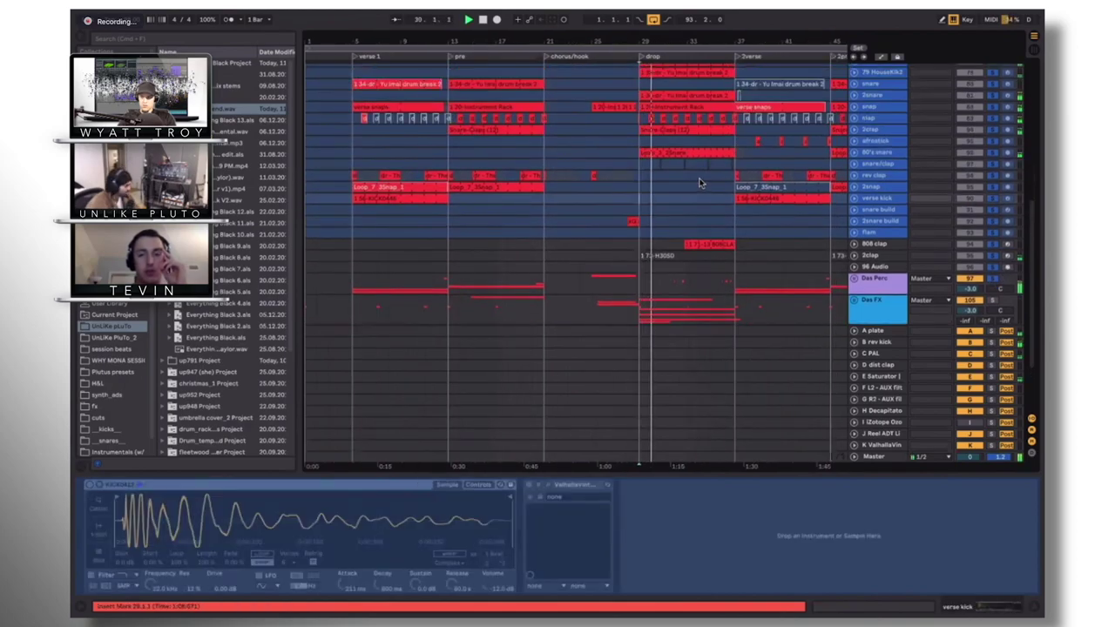
pyautogui.scroll(3, 697, 185)
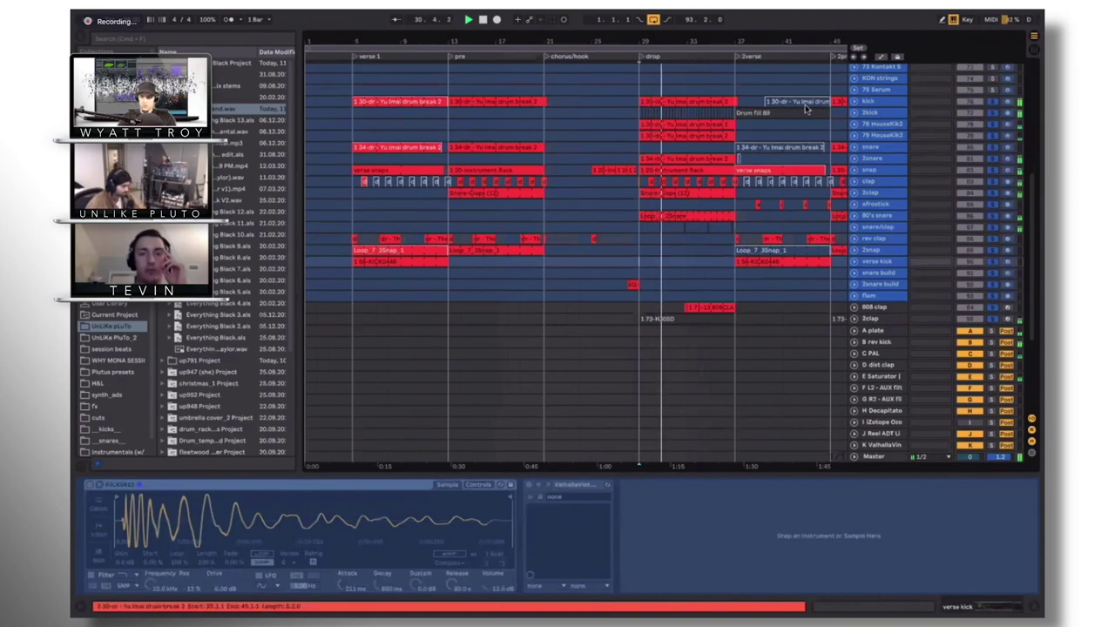
pyautogui.click(854, 113)
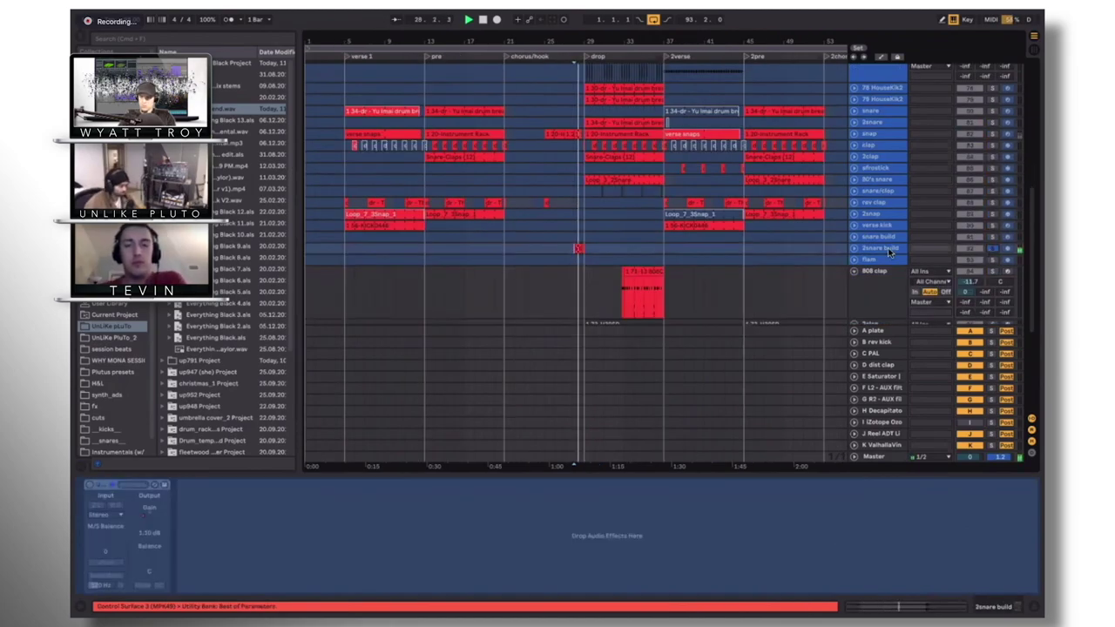
pyautogui.click(856, 250)
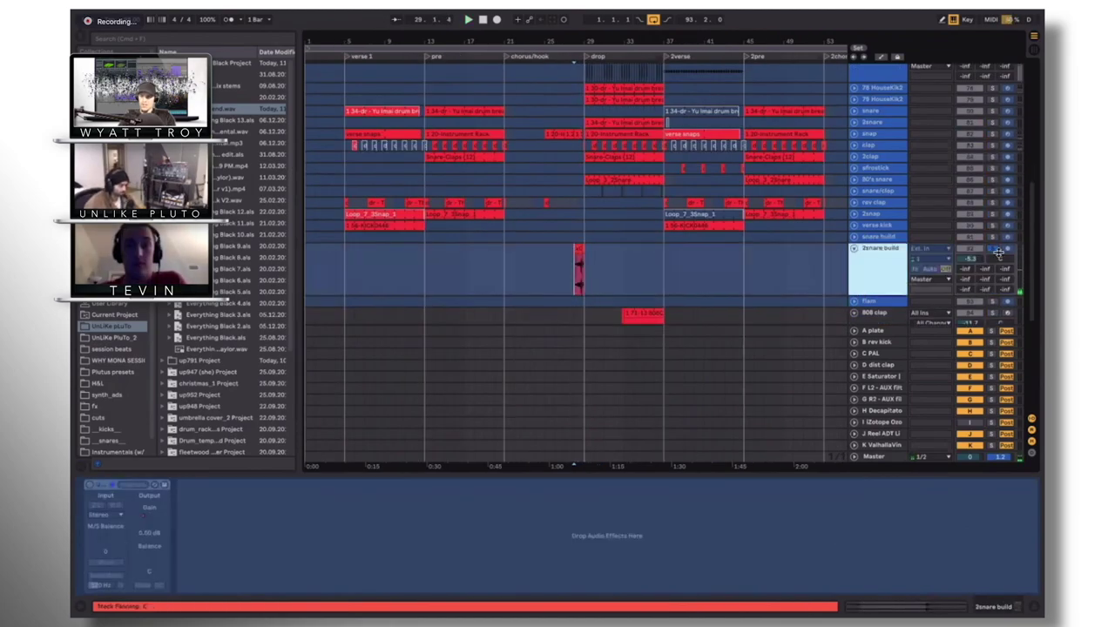
pyautogui.click(667, 219)
pyautogui.scroll(10, 548, 158)
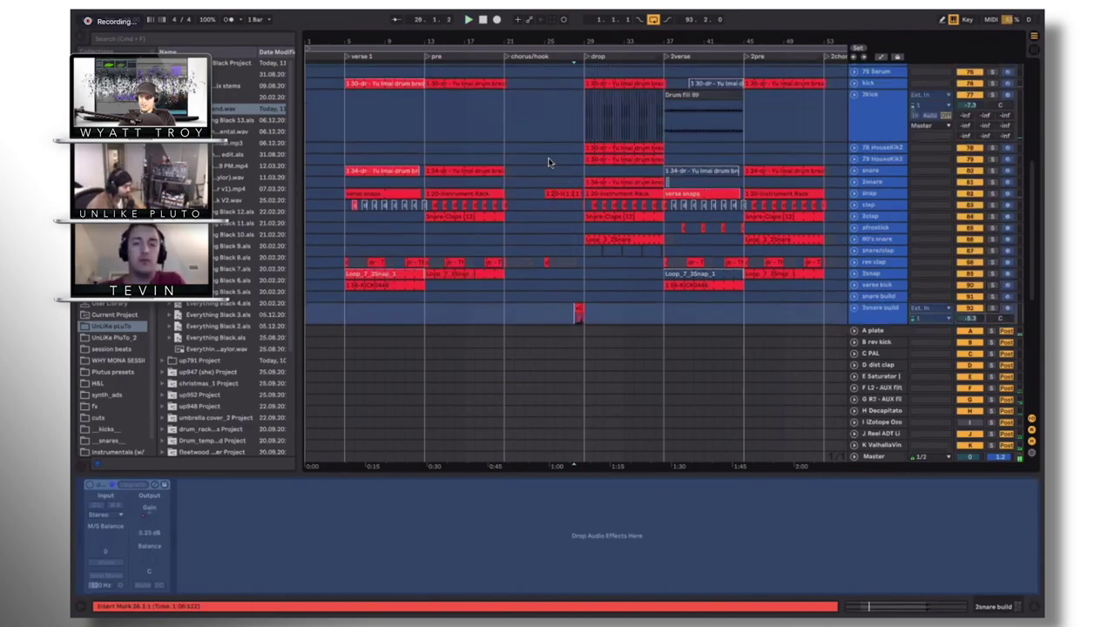
pyautogui.click(565, 241)
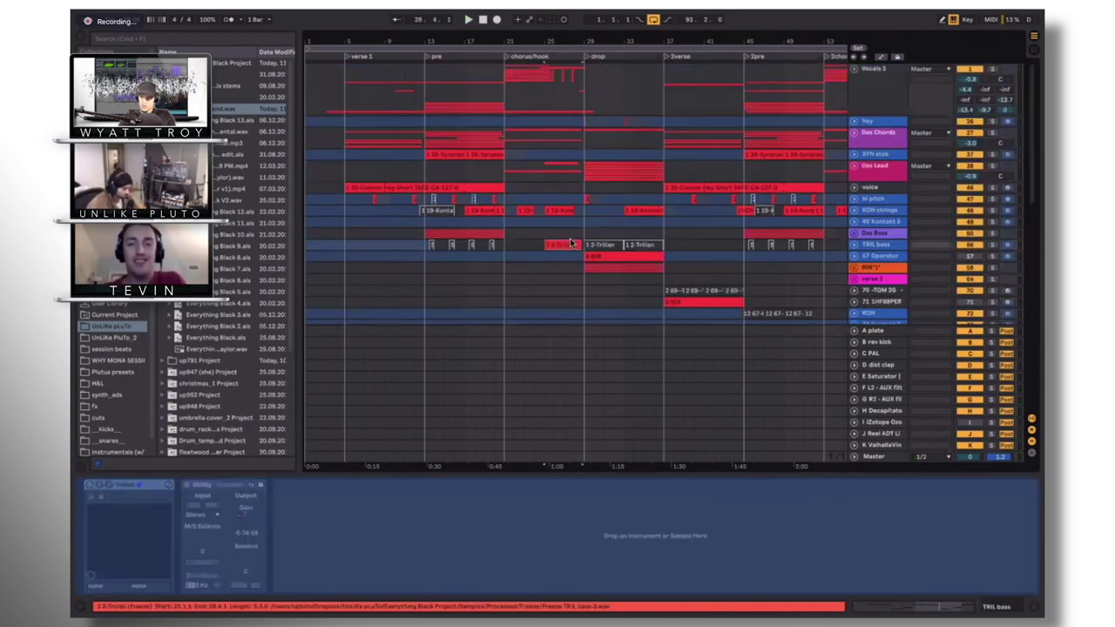
pyautogui.scroll(-10, 566, 240)
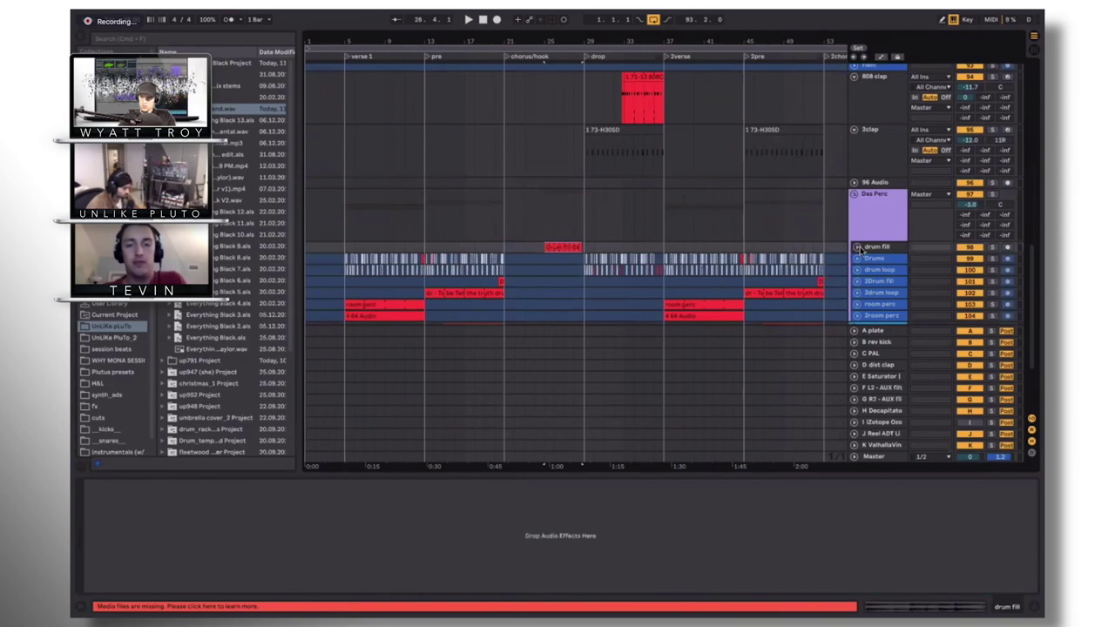
# Show the Drum fill 64 clip's waveform, play from it, then zoom out over the arrangement
pyautogui.click(555, 249)
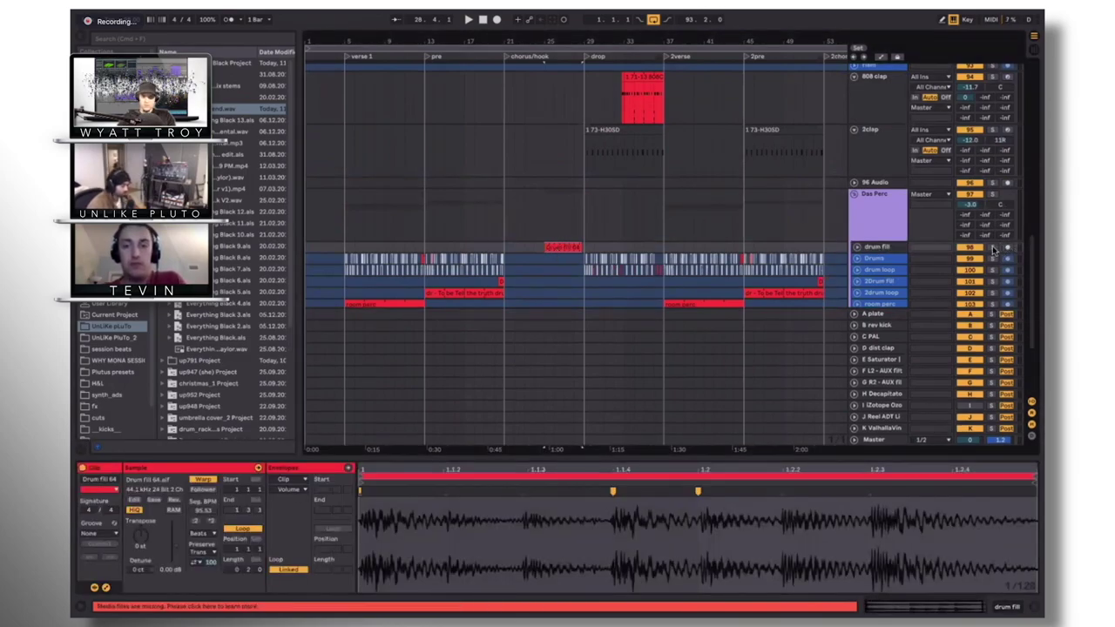
pyautogui.press('space')
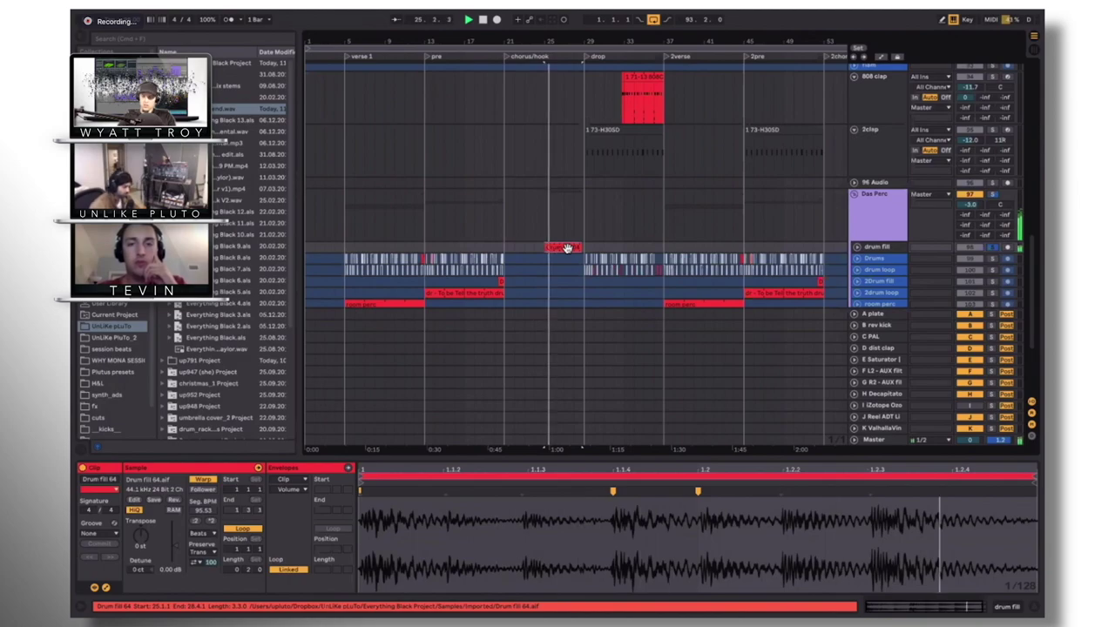
pyautogui.click(567, 247)
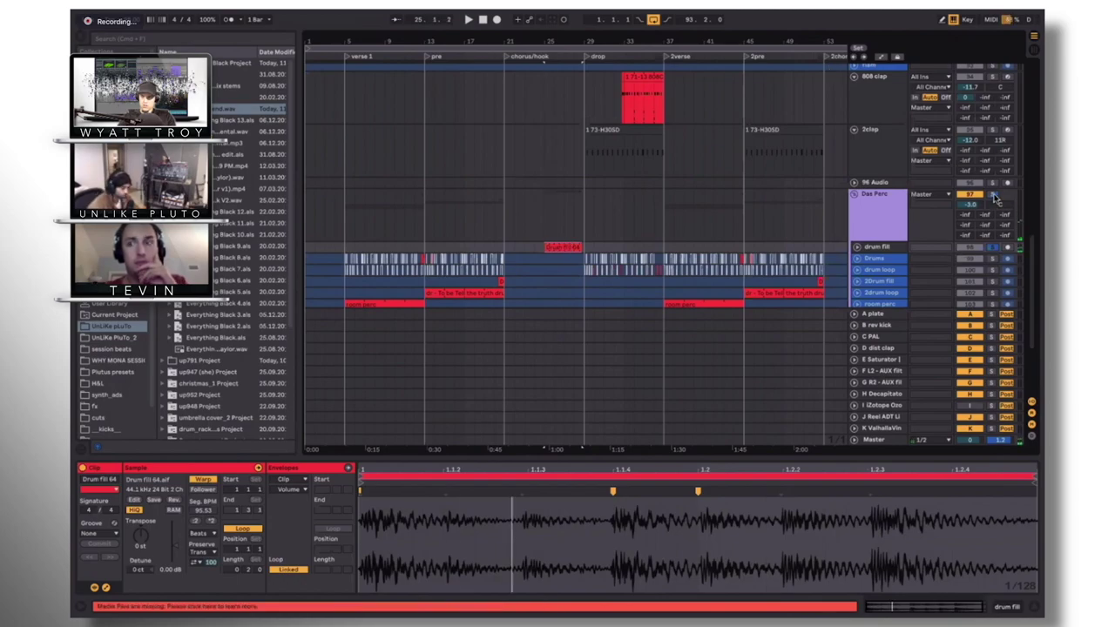
pyautogui.press('space')
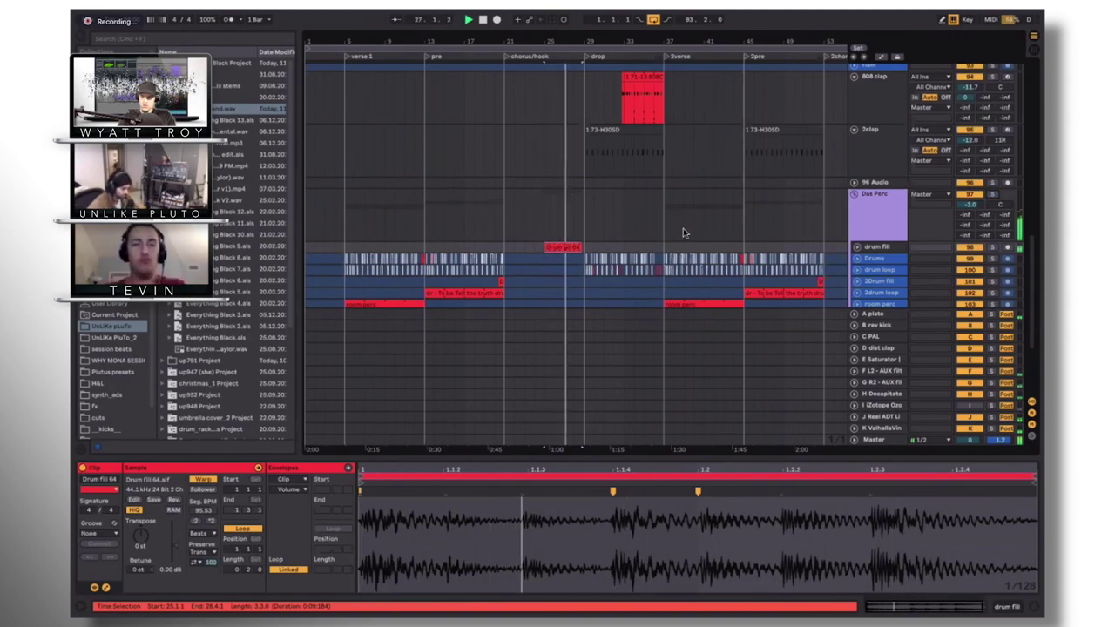
pyautogui.scroll(-5, 683, 233)
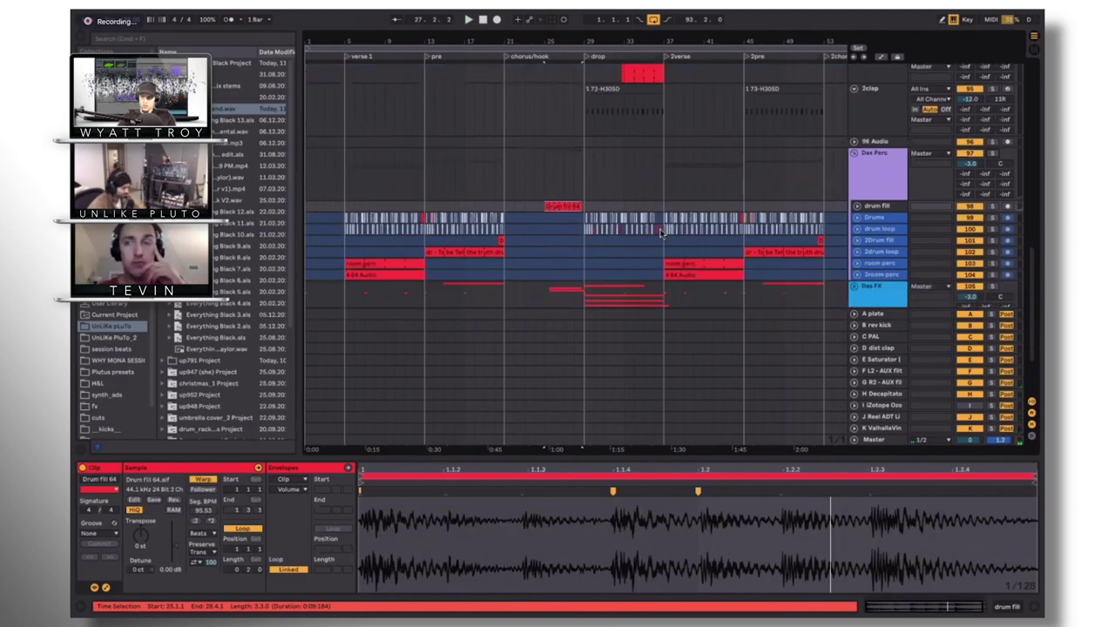
pyautogui.moveTo(520, 260); pyautogui.dragTo(571, 263)
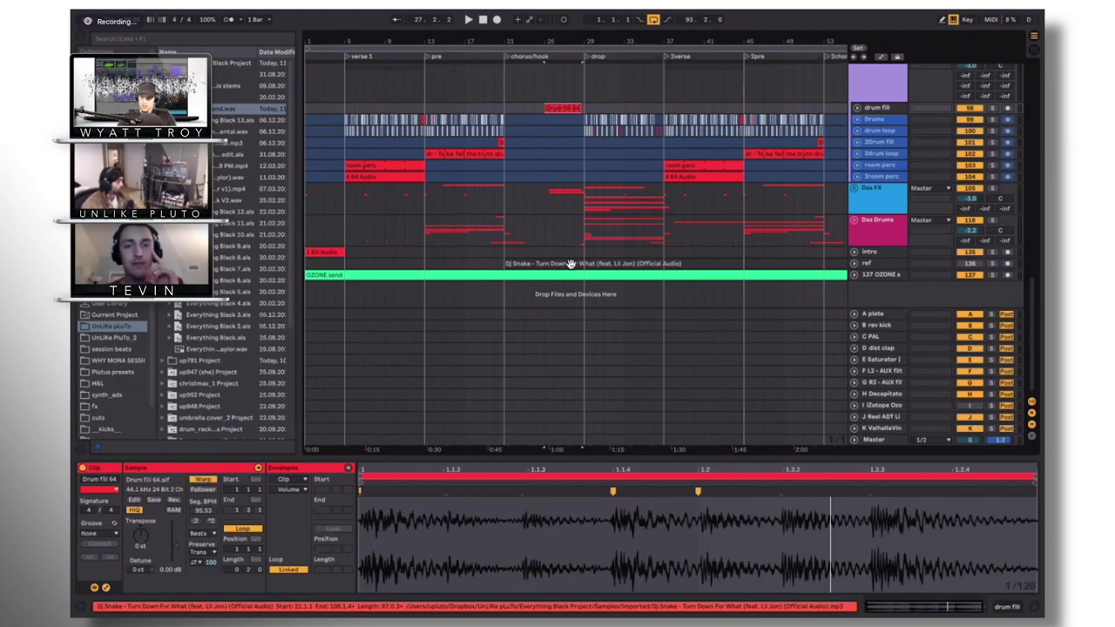
pyautogui.press('-')
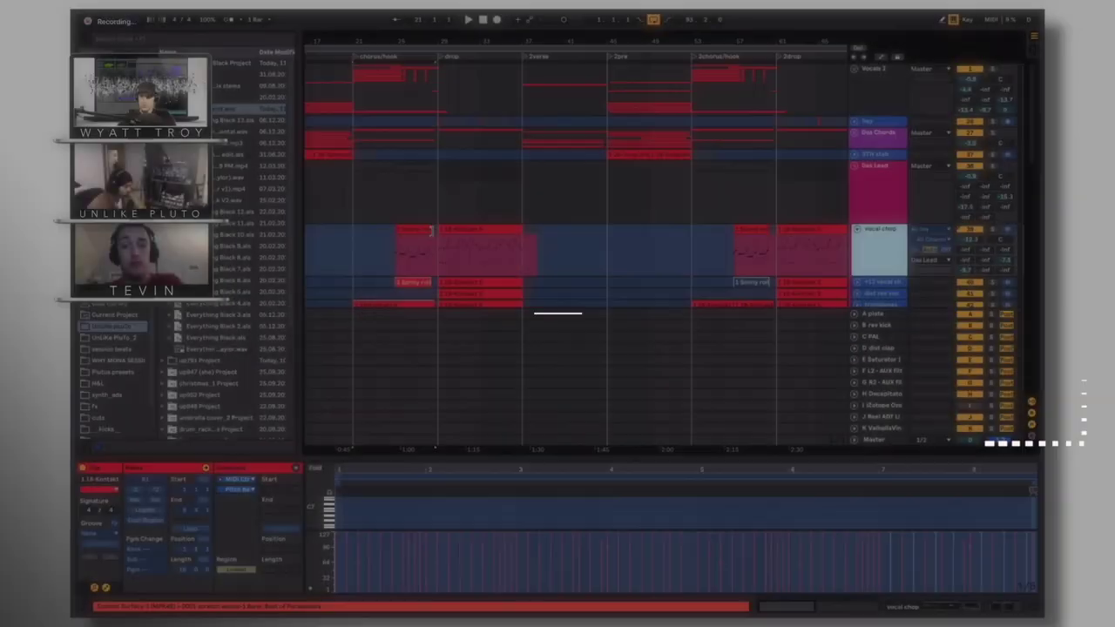
# Play the vocal chop from the 1 Sonny roll clip and unfreeze the vocal chop track
pyautogui.click(415, 231)
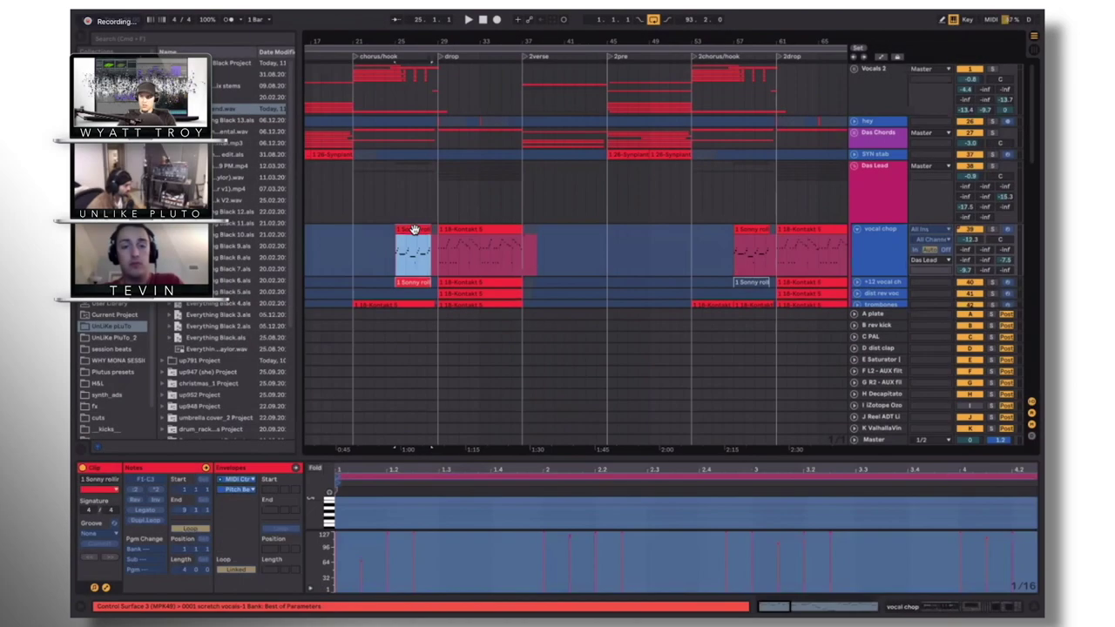
pyautogui.scroll(-1, 993, 219)
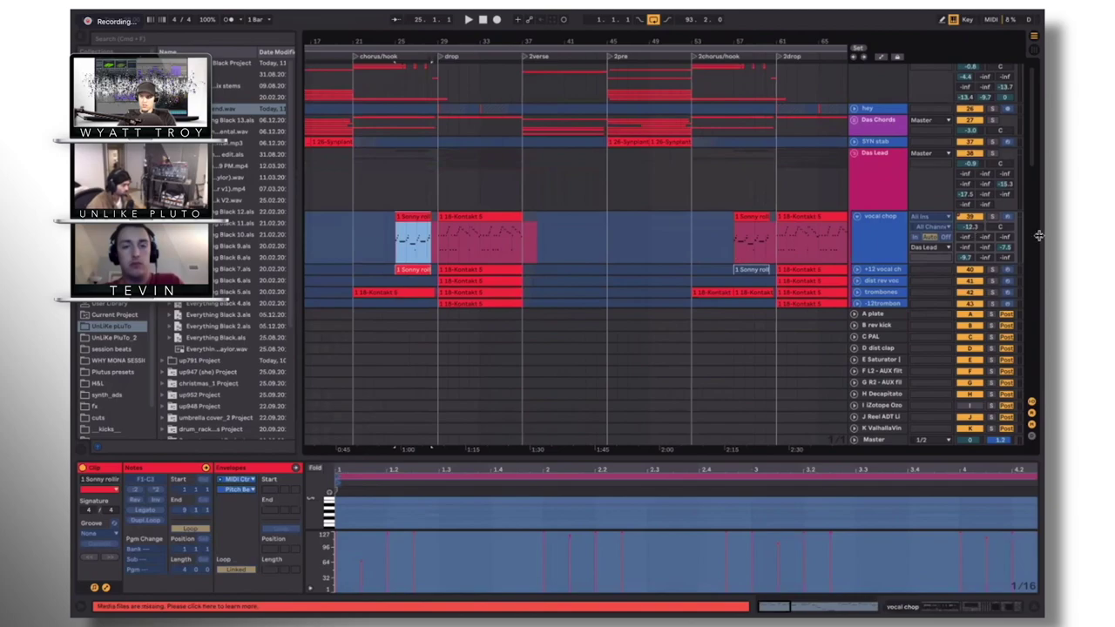
pyautogui.press('space')
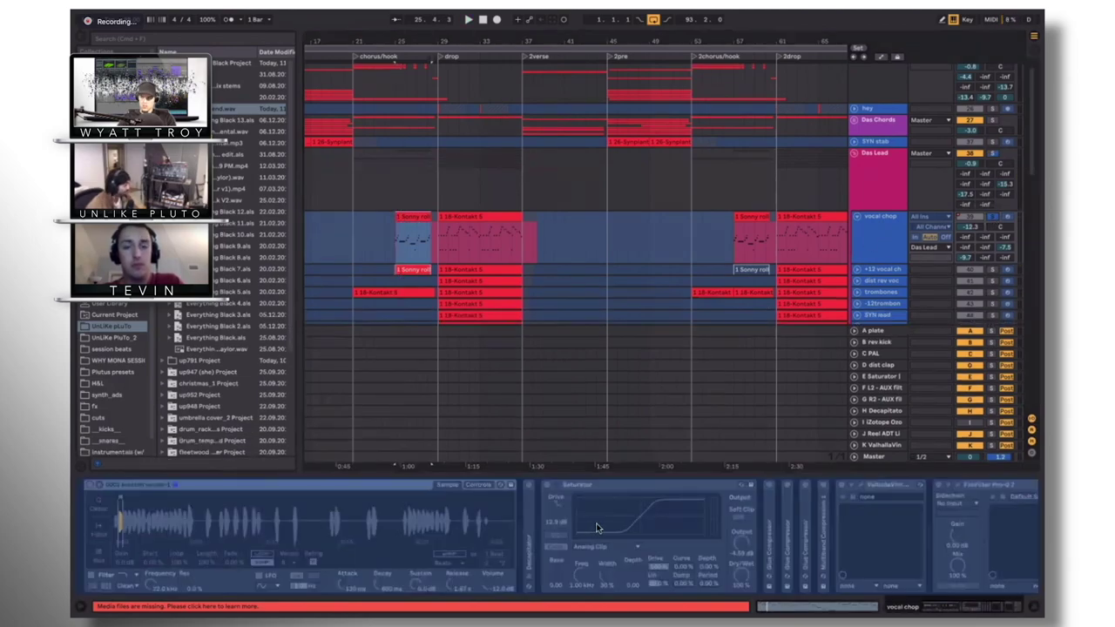
pyautogui.rightClick(901, 224)
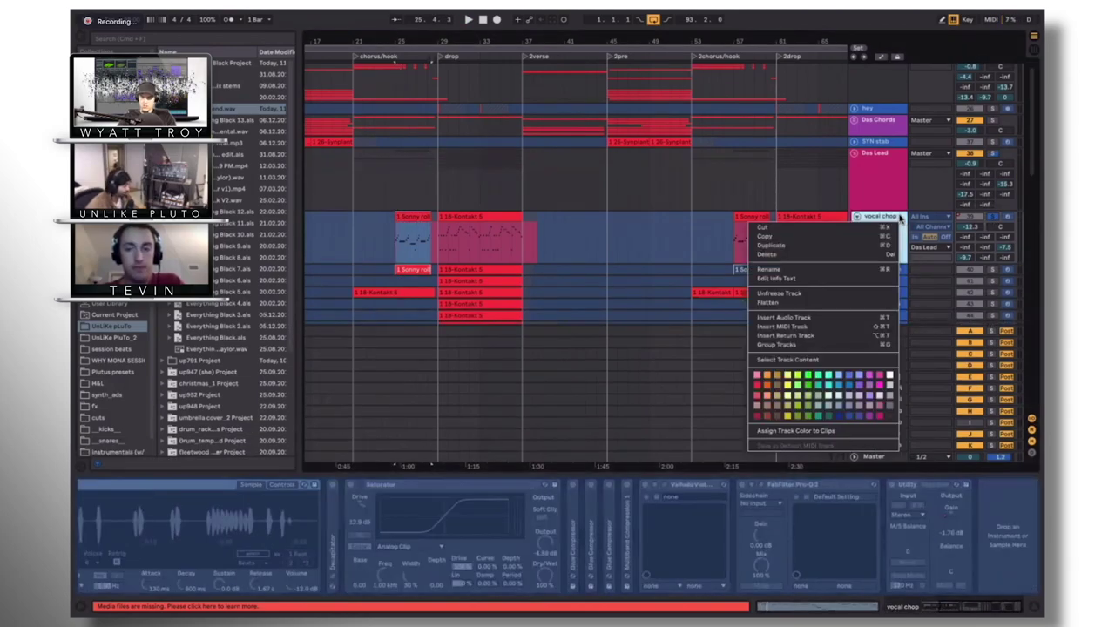
pyautogui.click(838, 294)
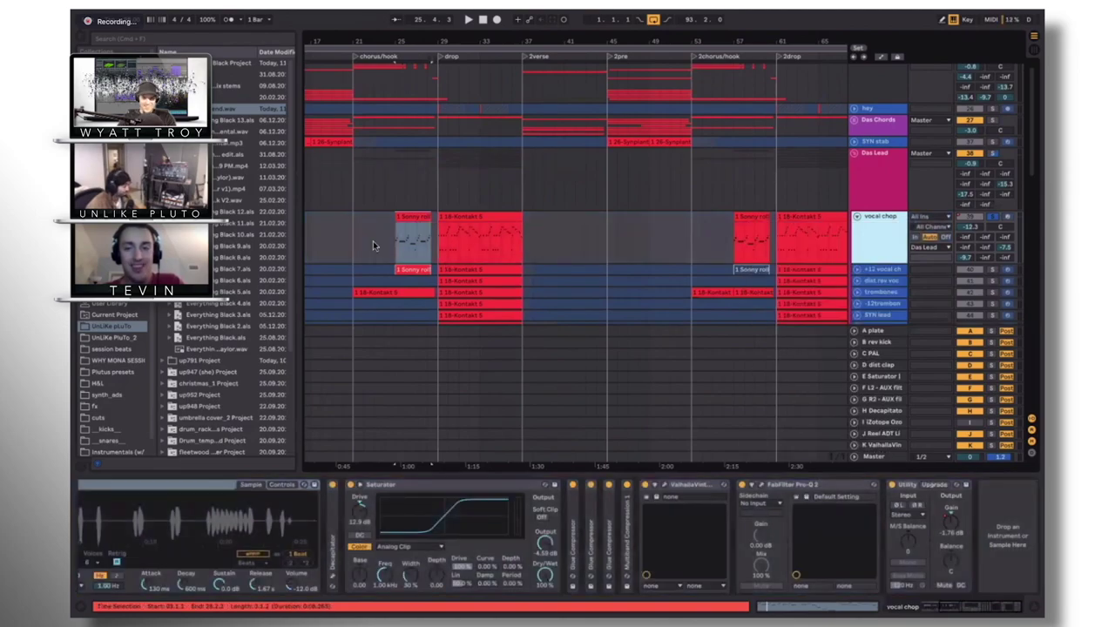
pyautogui.press('space')
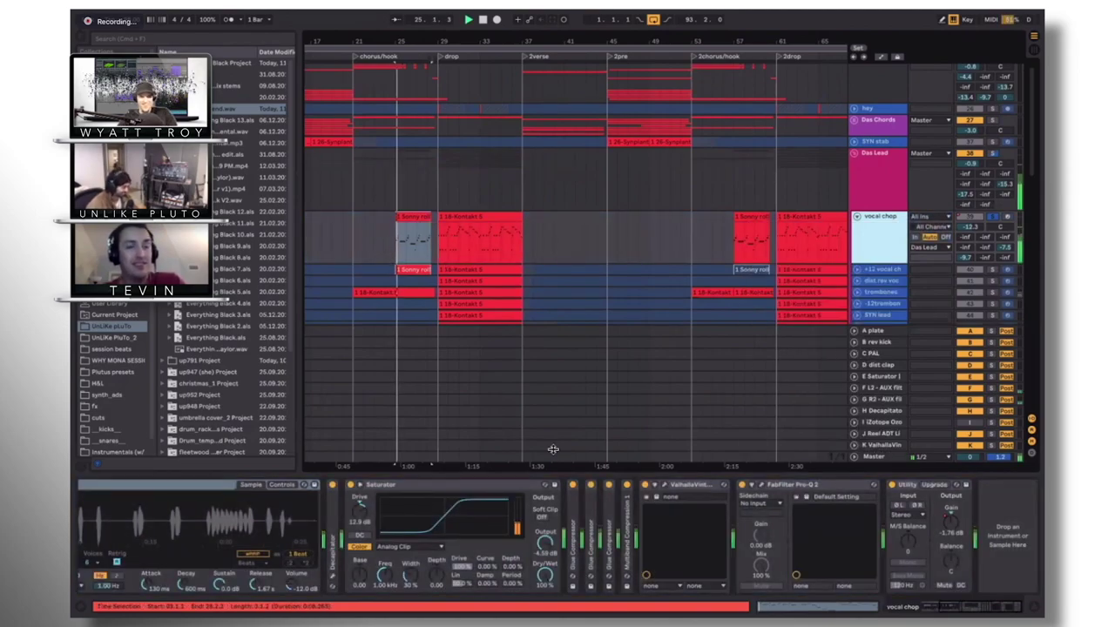
pyautogui.press('space')
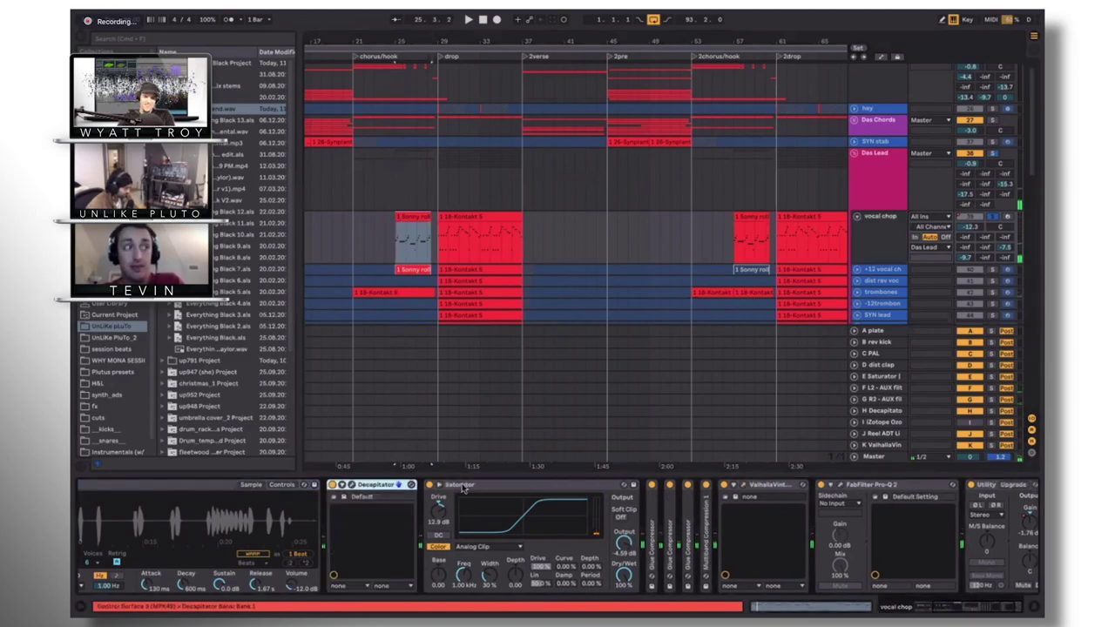
# Unfold the vocal chop's Glue Compressor devices, then fold them back up
pyautogui.click(456, 494)
pyautogui.doubleClick(672, 522)
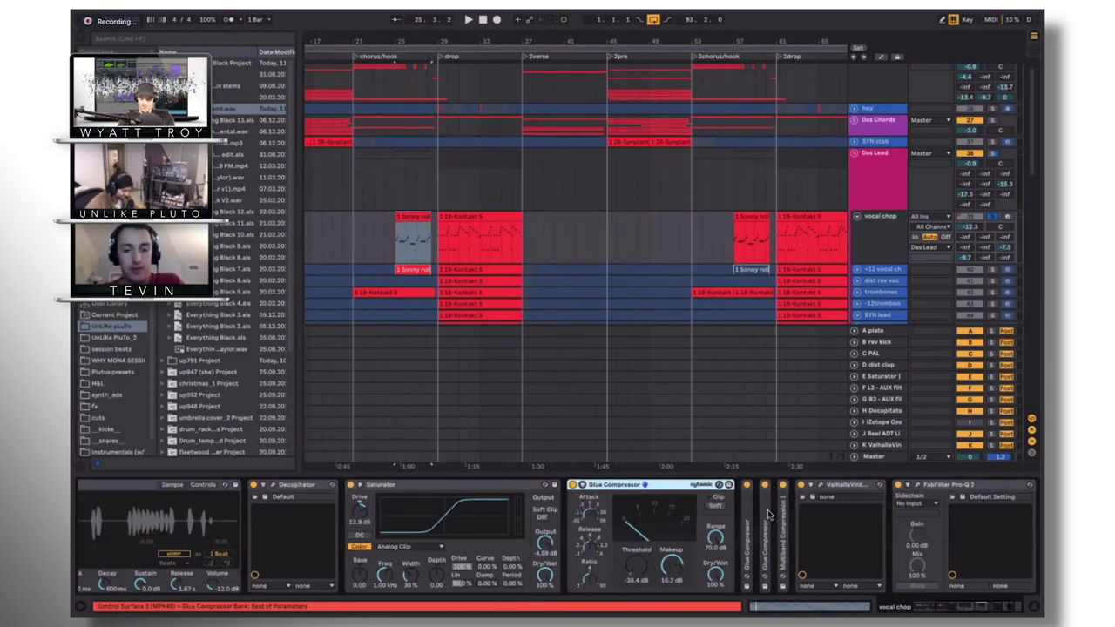
pyautogui.doubleClick(758, 509)
pyautogui.doubleClick(761, 490)
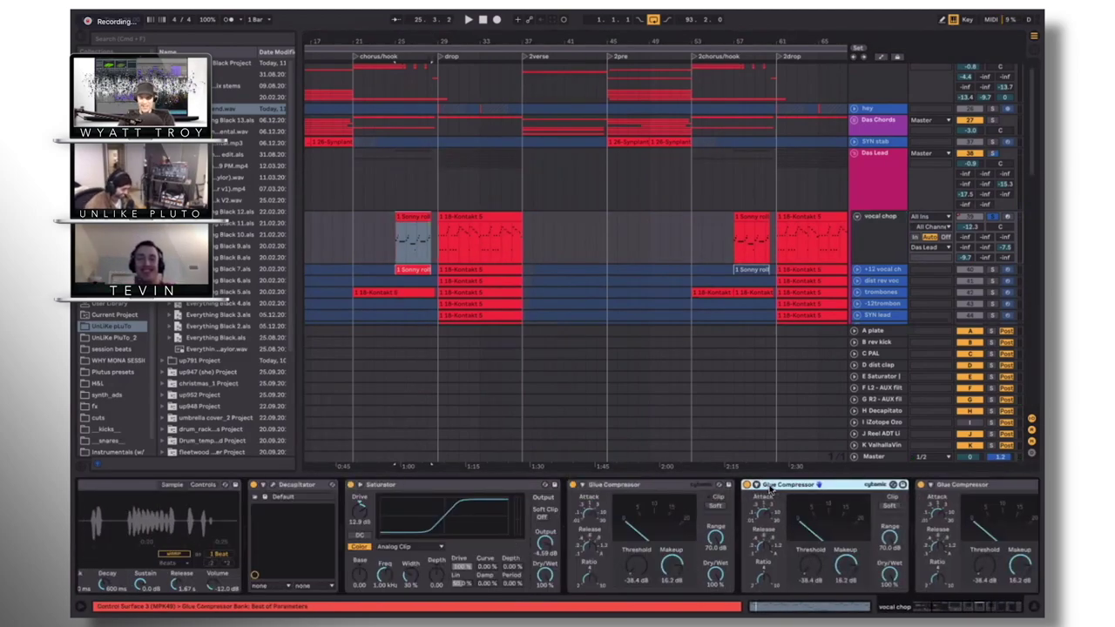
pyautogui.doubleClick(583, 490)
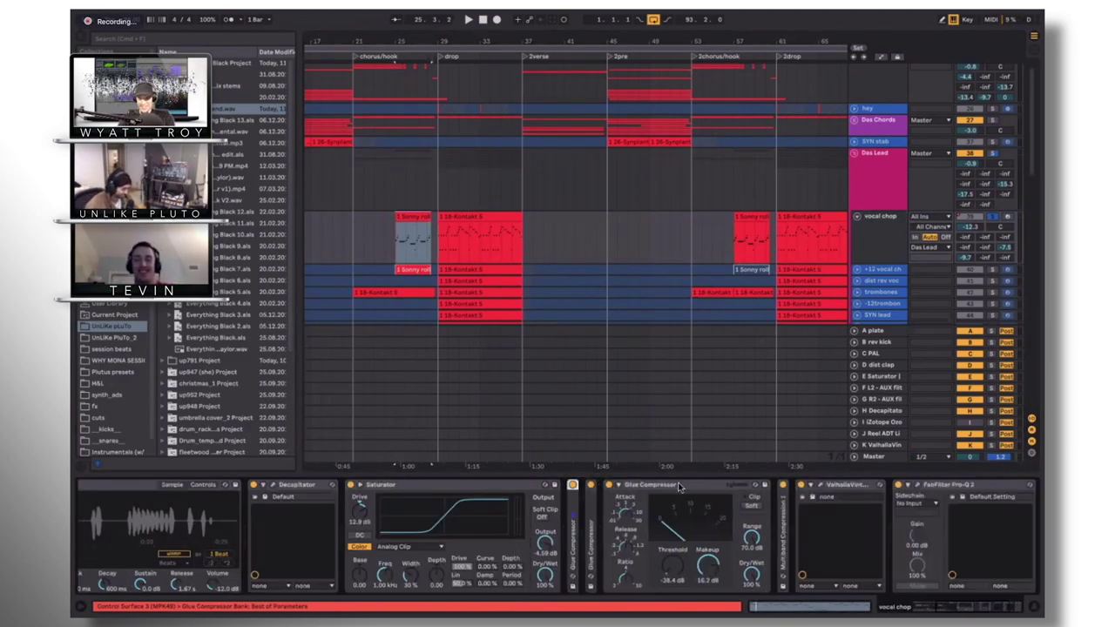
# Play the chop with all three Glue Compressors bypassed, then again with them back on
pyautogui.click(573, 484)
pyautogui.click(591, 485)
pyautogui.click(609, 484)
pyautogui.press('space')
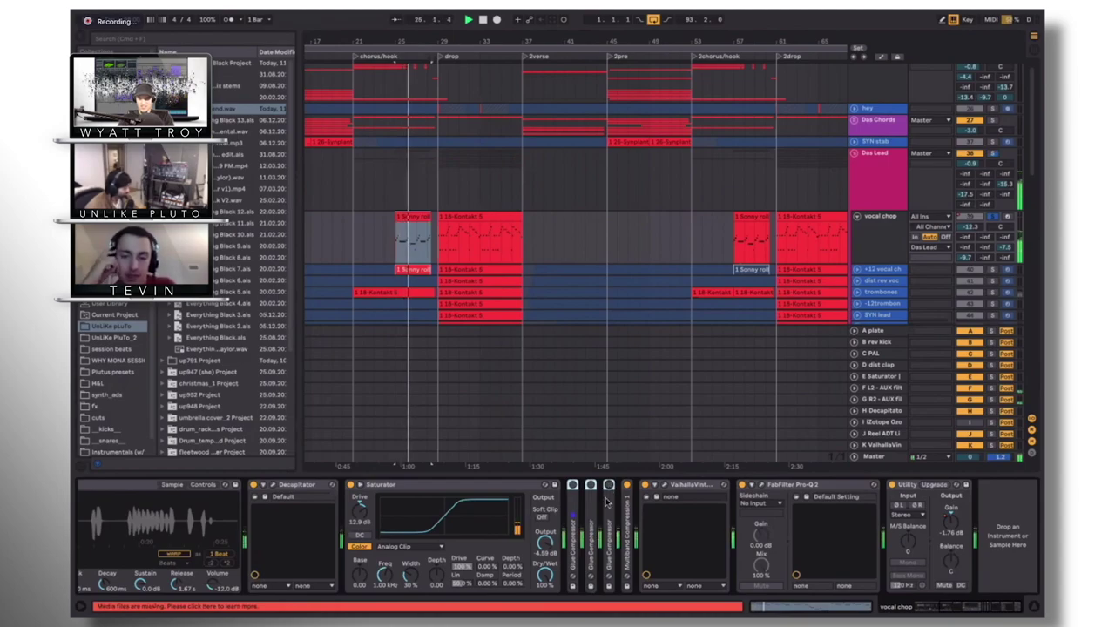
pyautogui.click(609, 485)
pyautogui.click(590, 484)
pyautogui.click(574, 486)
pyautogui.press('space')
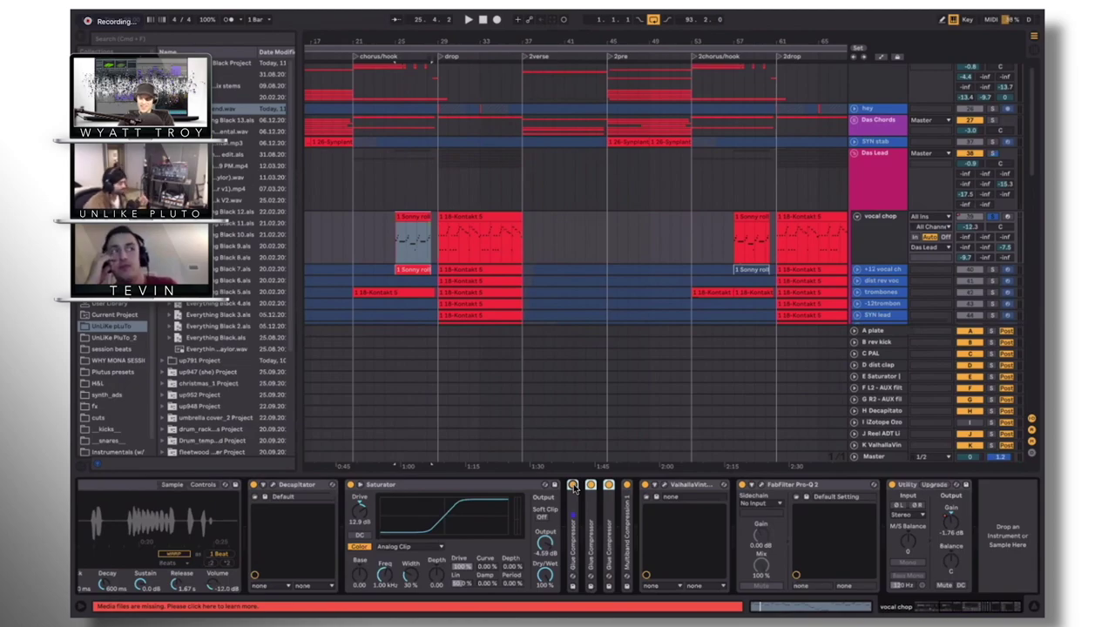
pyautogui.click(609, 504)
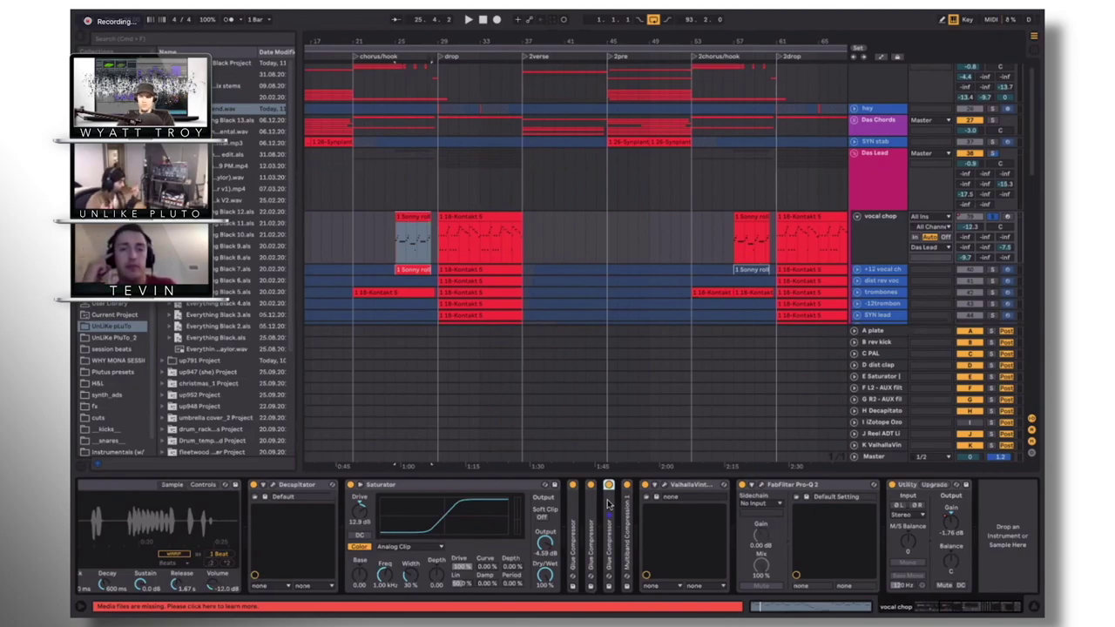
# Play from the Sonny roll clip on vocal chop and check the trombones track's devices
pyautogui.click(418, 219)
pyautogui.press('space')
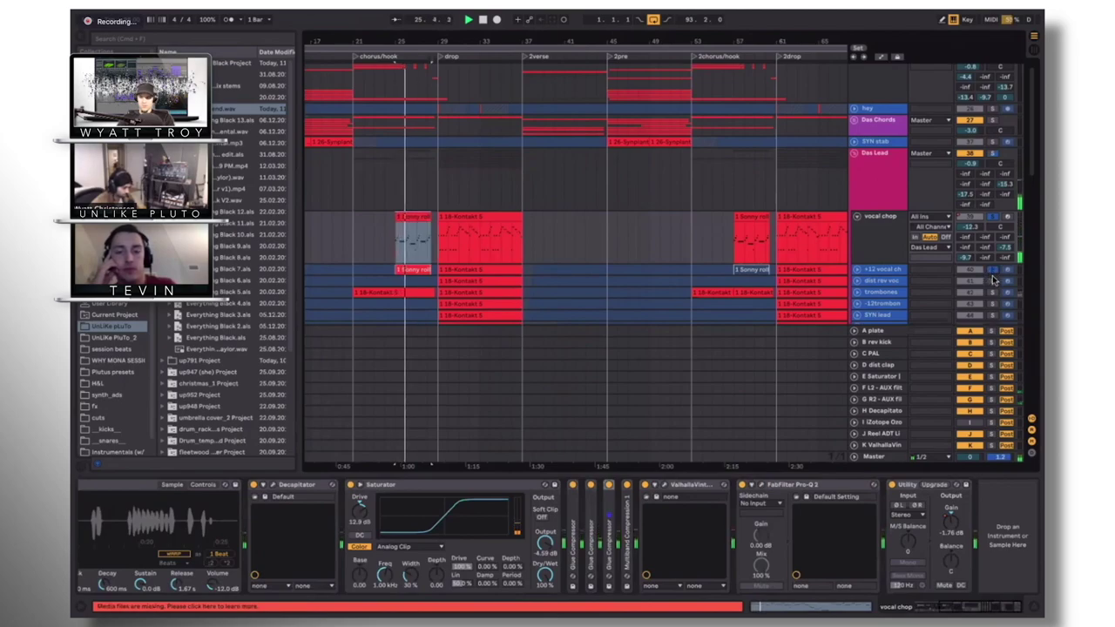
pyautogui.click(971, 301)
pyautogui.click(400, 204)
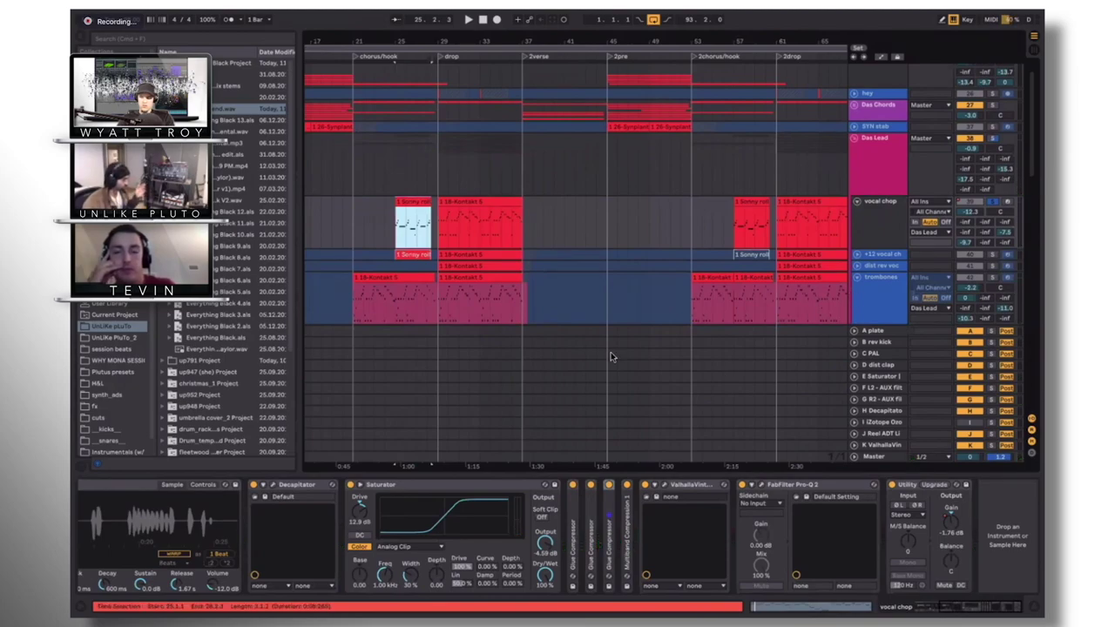
# Play from just before the bar-29 drop and show the trombones clip's MIDI notes
pyautogui.click(442, 272)
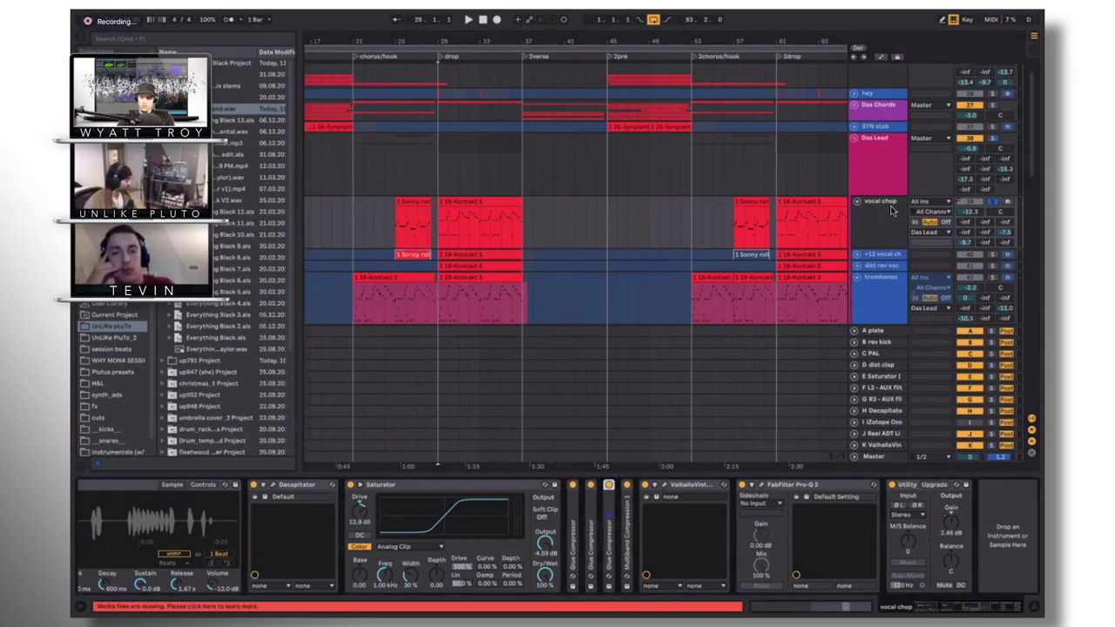
pyautogui.click(886, 277)
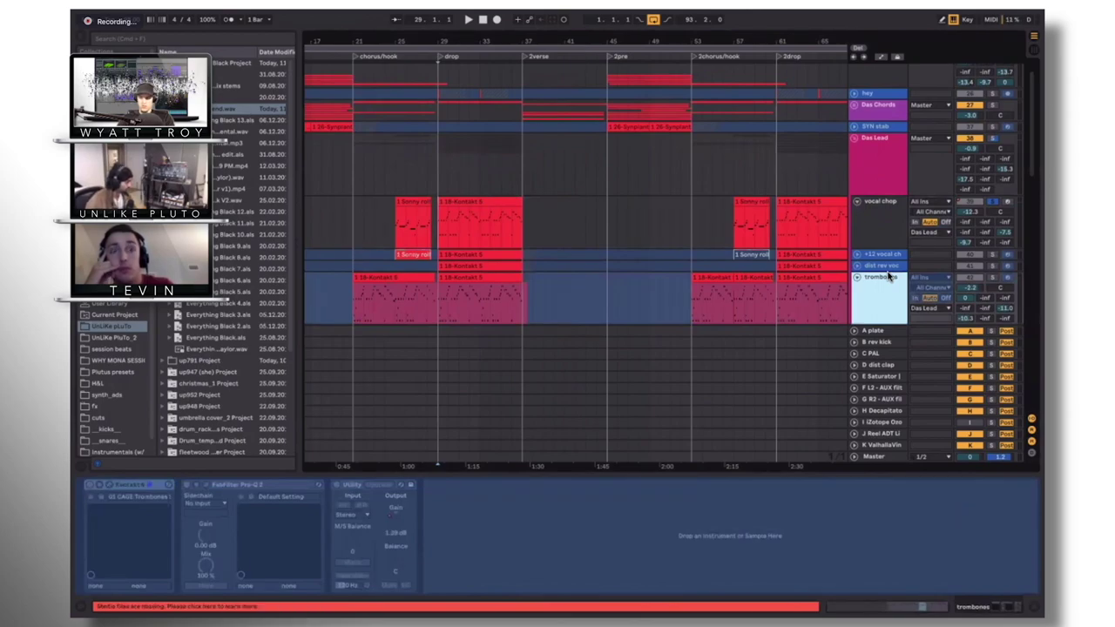
pyautogui.click(448, 294)
pyautogui.press('space')
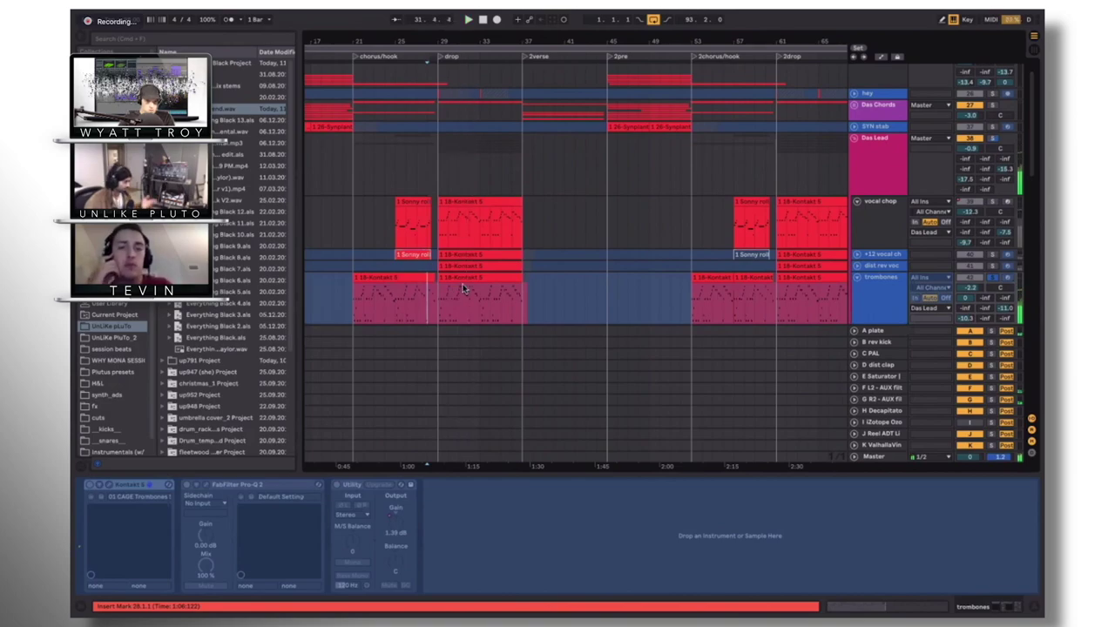
pyautogui.click(468, 277)
pyautogui.hotkey('shift', 'Tab')
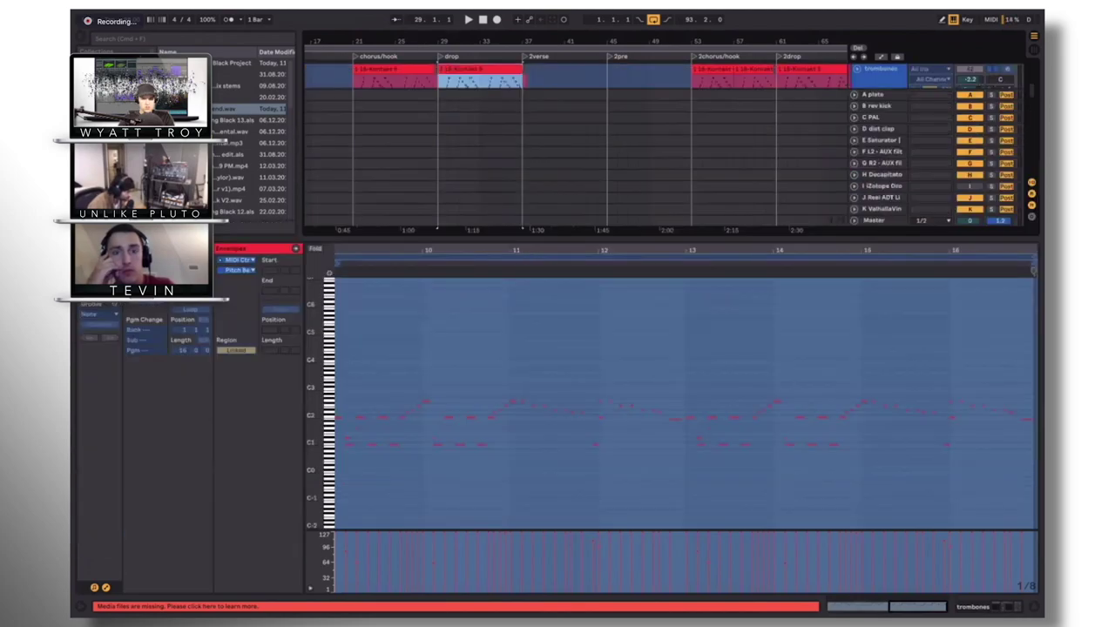
# Return to the device view and unfold the SYN lead and piano lead tracks
pyautogui.press('z')
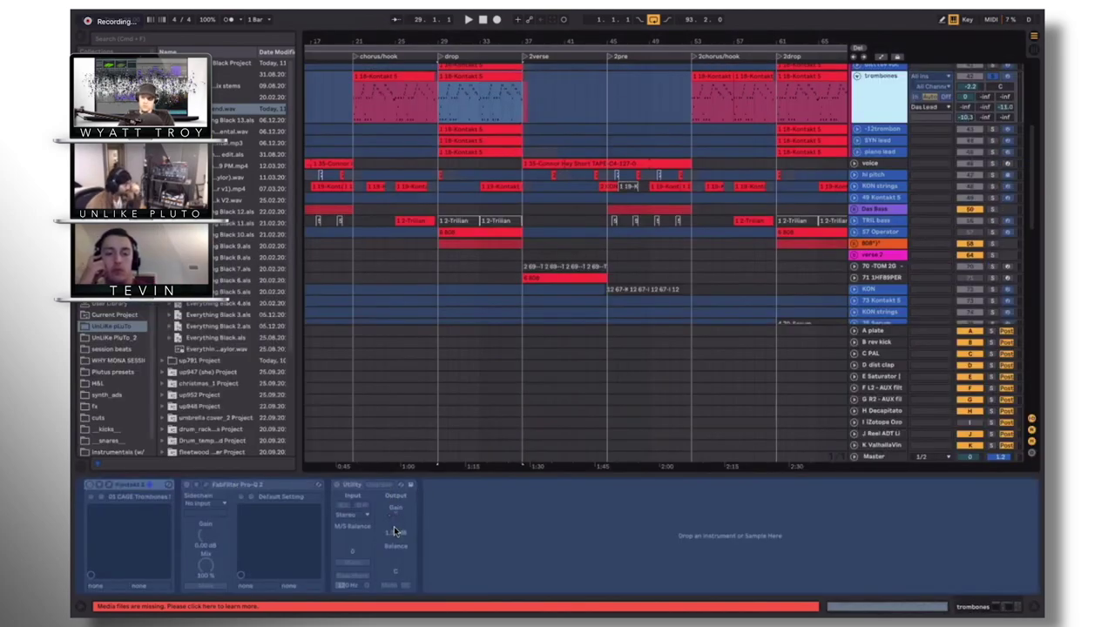
pyautogui.click(856, 141)
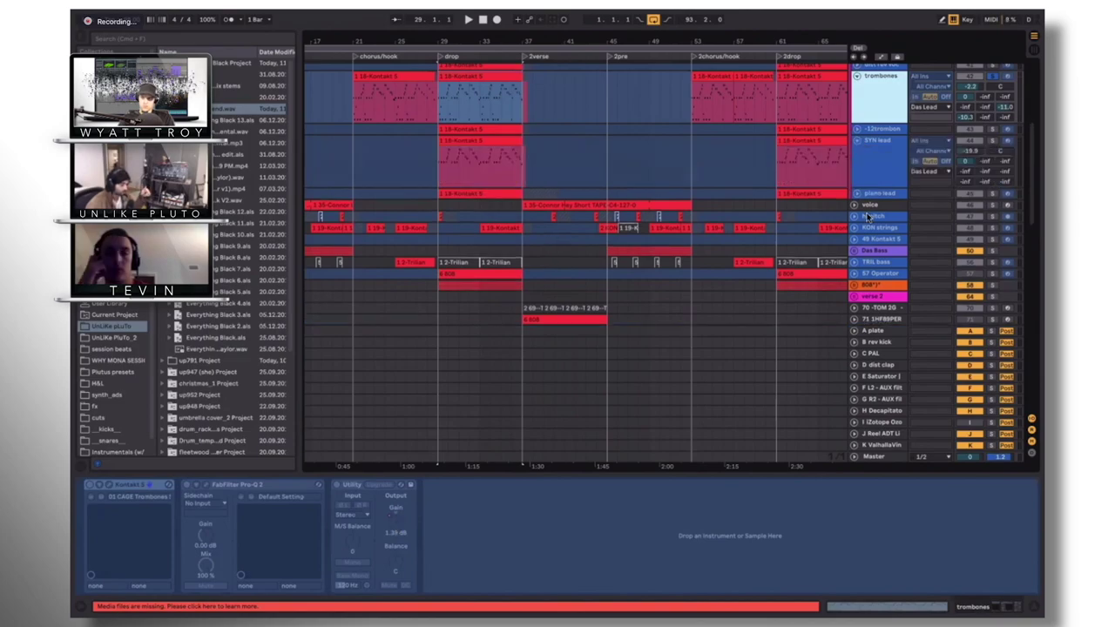
pyautogui.click(857, 194)
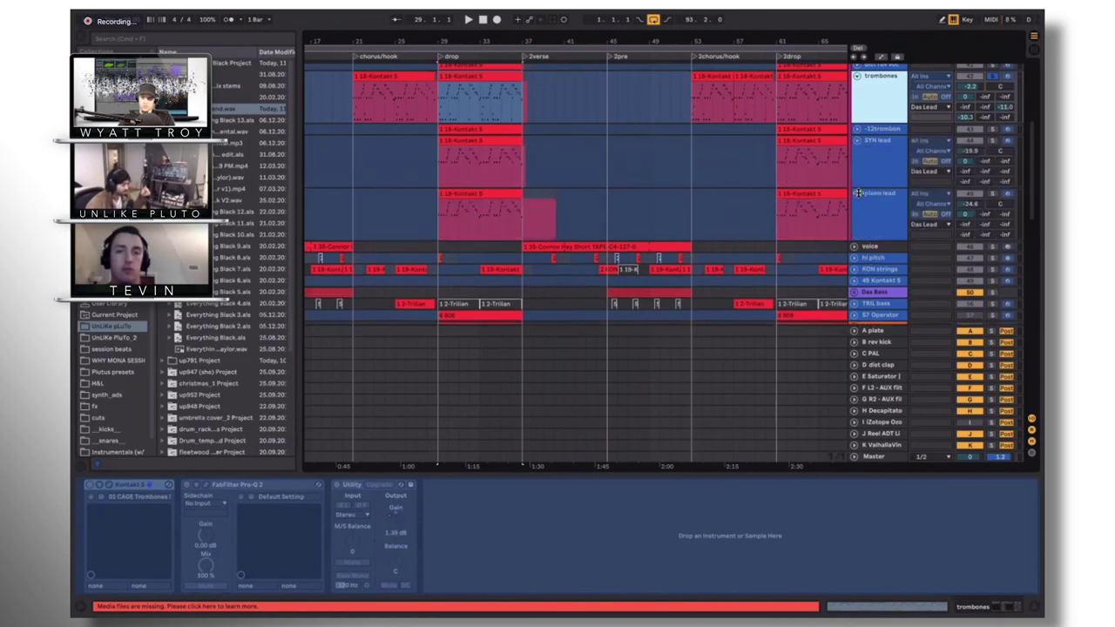
pyautogui.rightClick(977, 207)
pyautogui.click(987, 204)
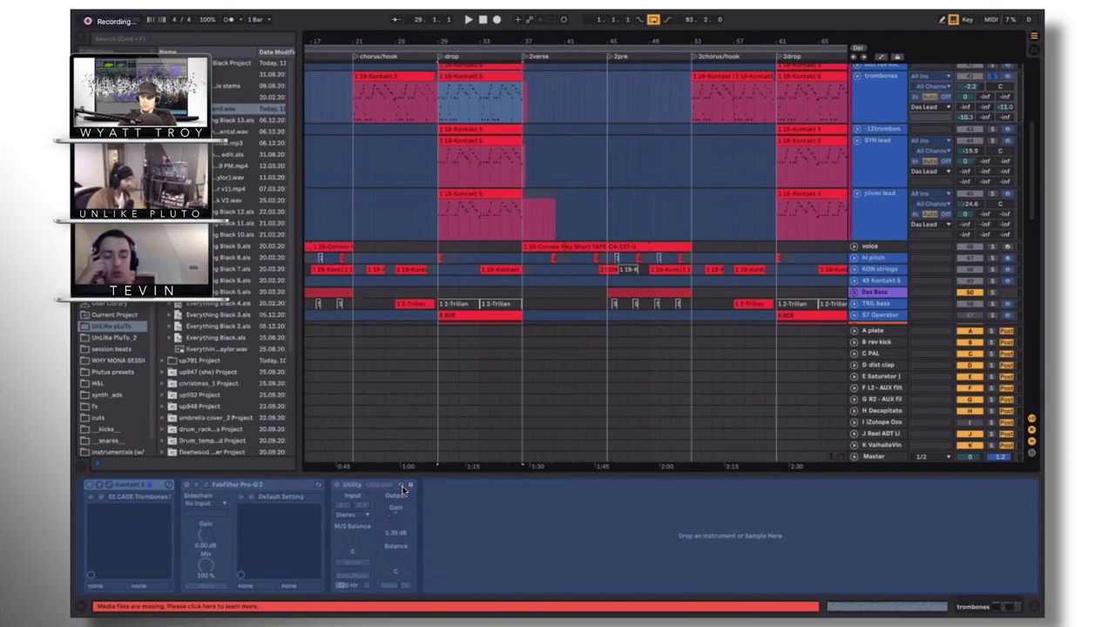
# Show the piano lead's device chain and briefly play the drop
pyautogui.click(992, 197)
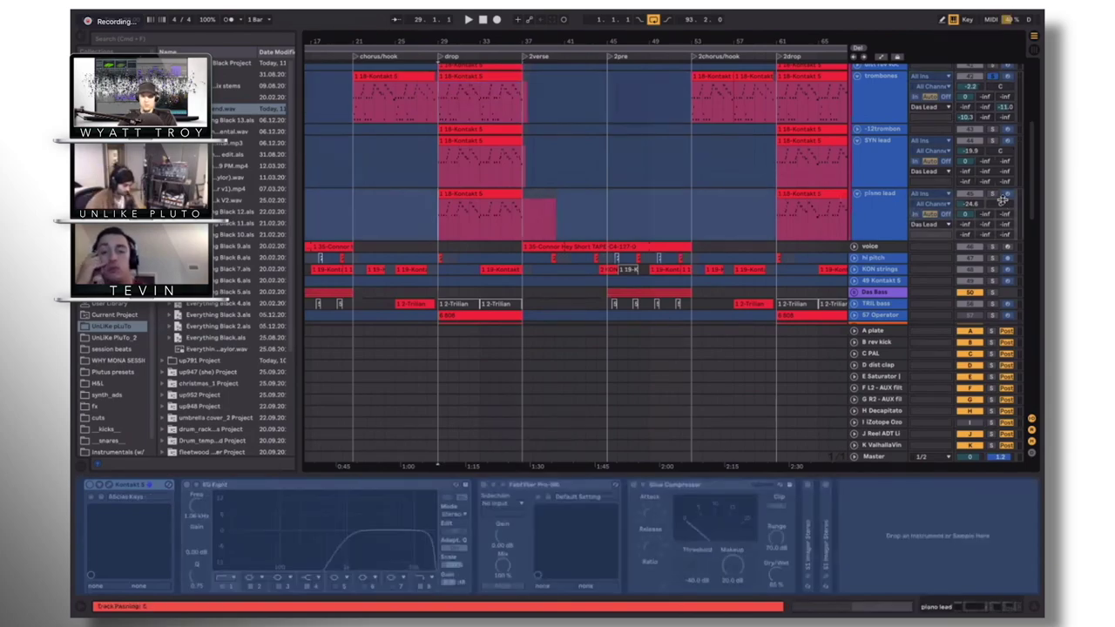
pyautogui.press('space')
pyautogui.scroll(5, 889, 197)
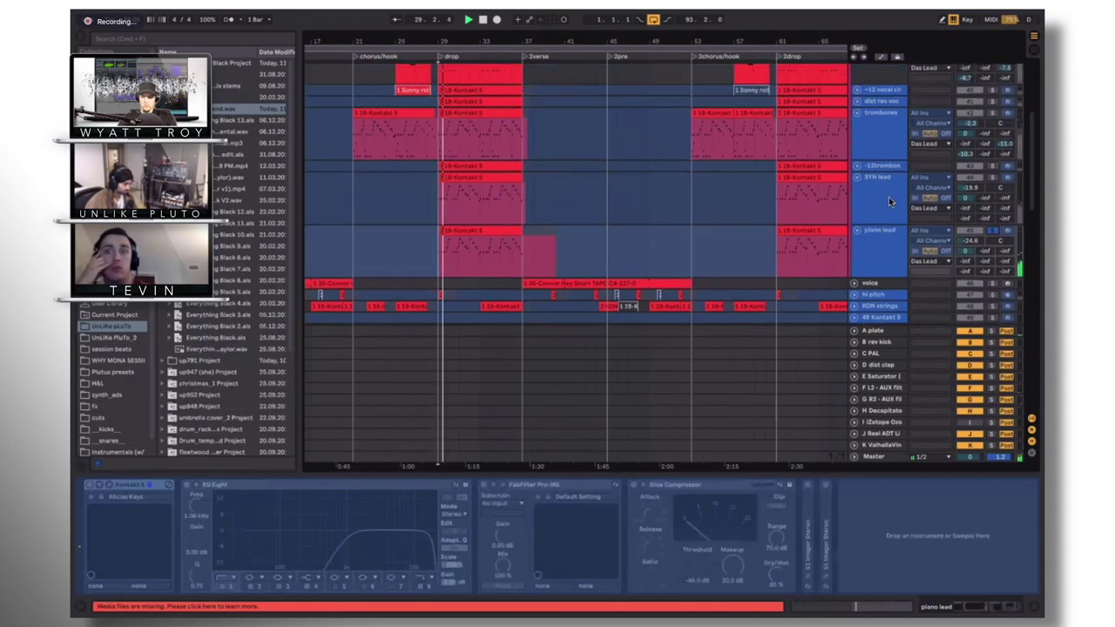
pyautogui.press('space')
# Play the vocal chop clip at bars 29–37 and unfold the +12 vocal chop layer
pyautogui.click(501, 153)
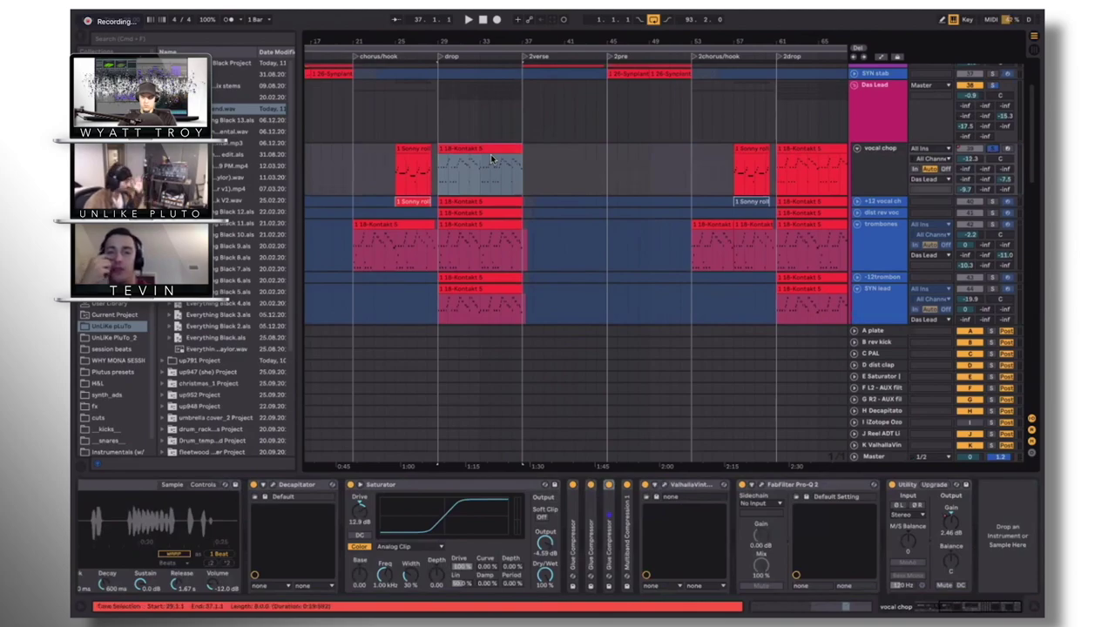
pyautogui.press('space')
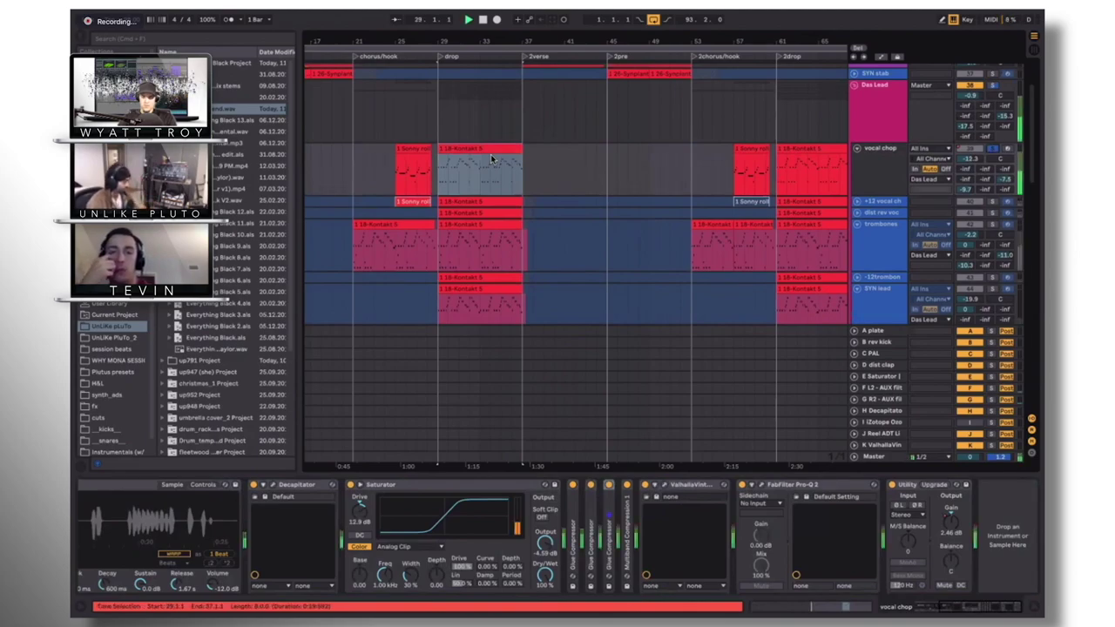
pyautogui.click(857, 202)
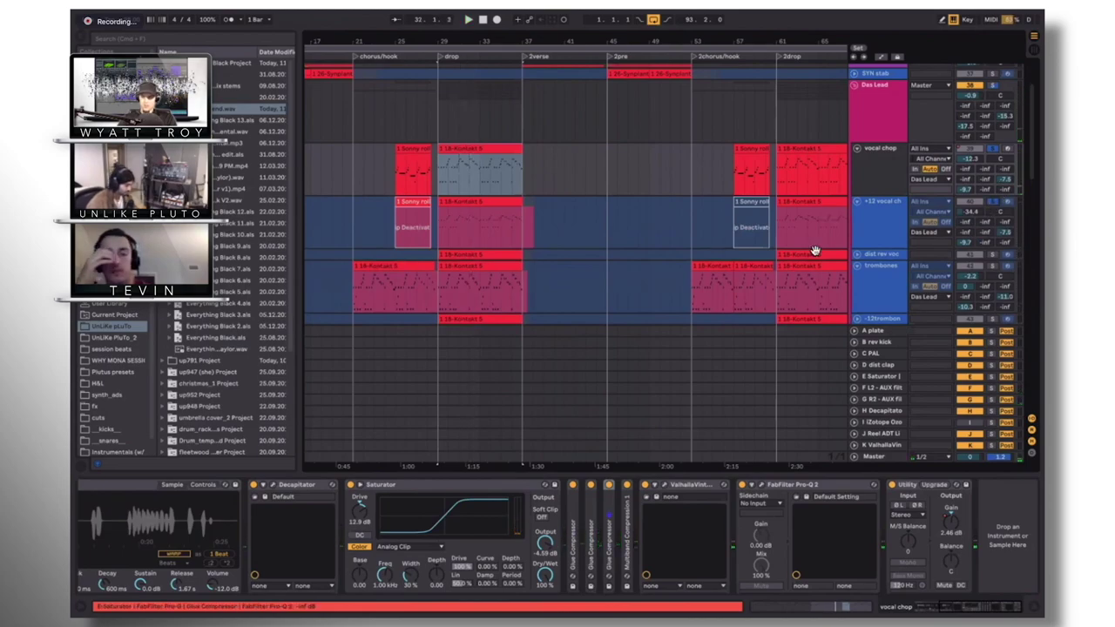
pyautogui.scroll(-1, 813, 249)
# Unfold and select dist rev voc, play from bar 29, then show the trombones' device chain
pyautogui.click(477, 251)
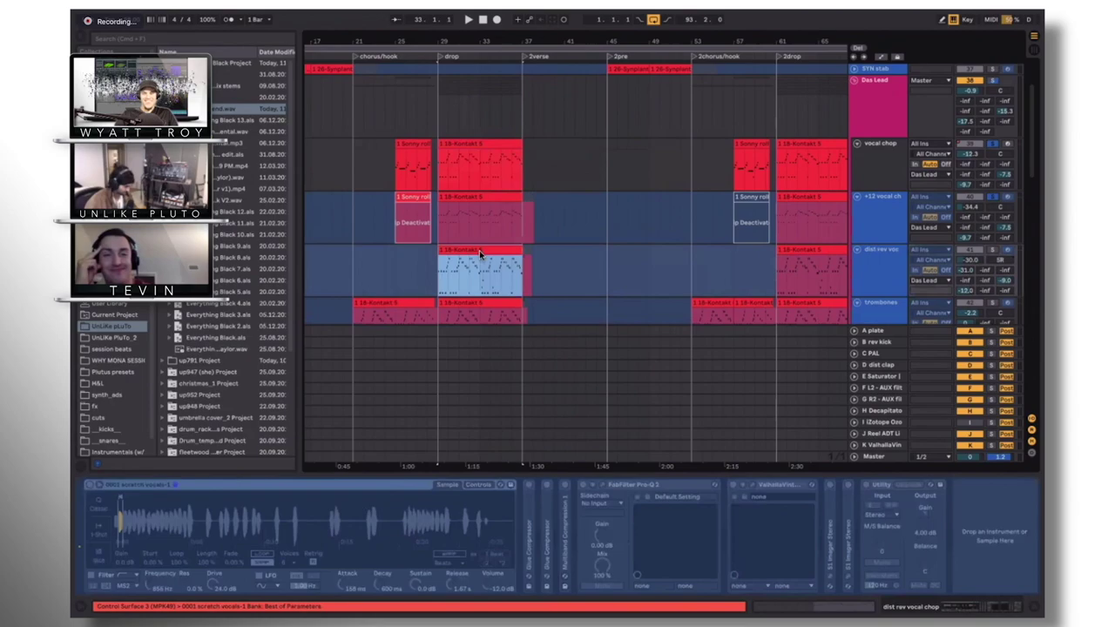
pyautogui.click(882, 256)
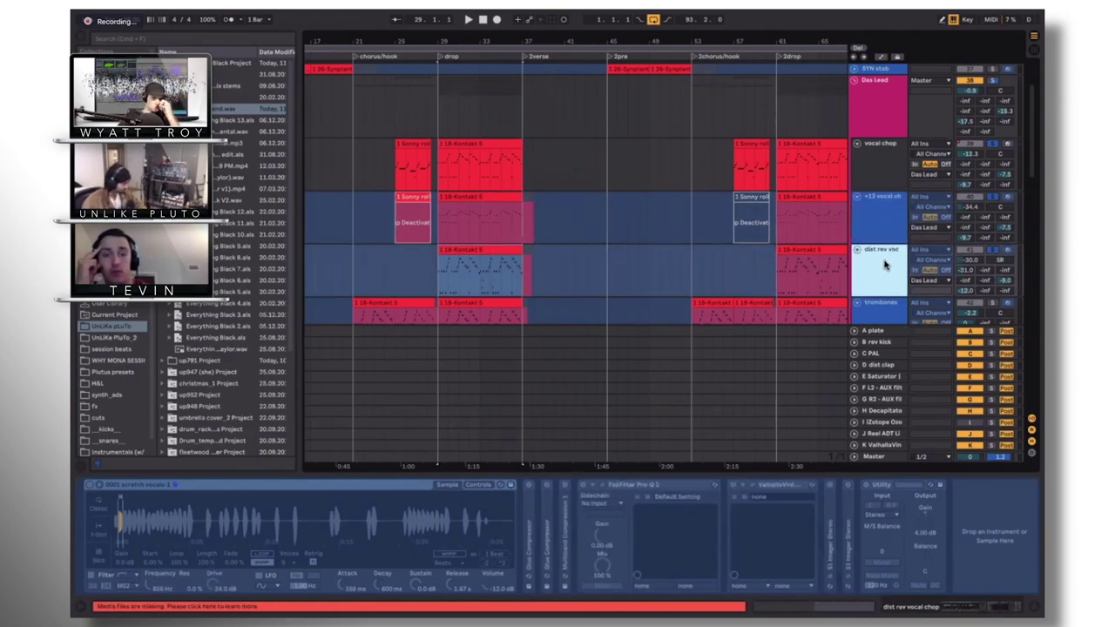
pyautogui.press('space')
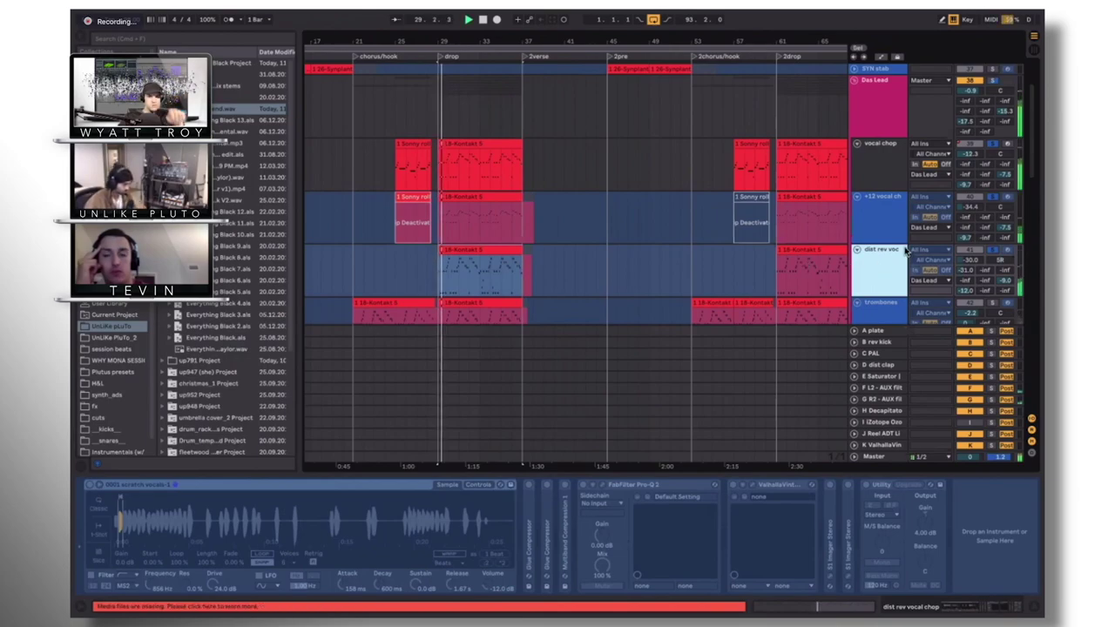
pyautogui.scroll(-3, 906, 251)
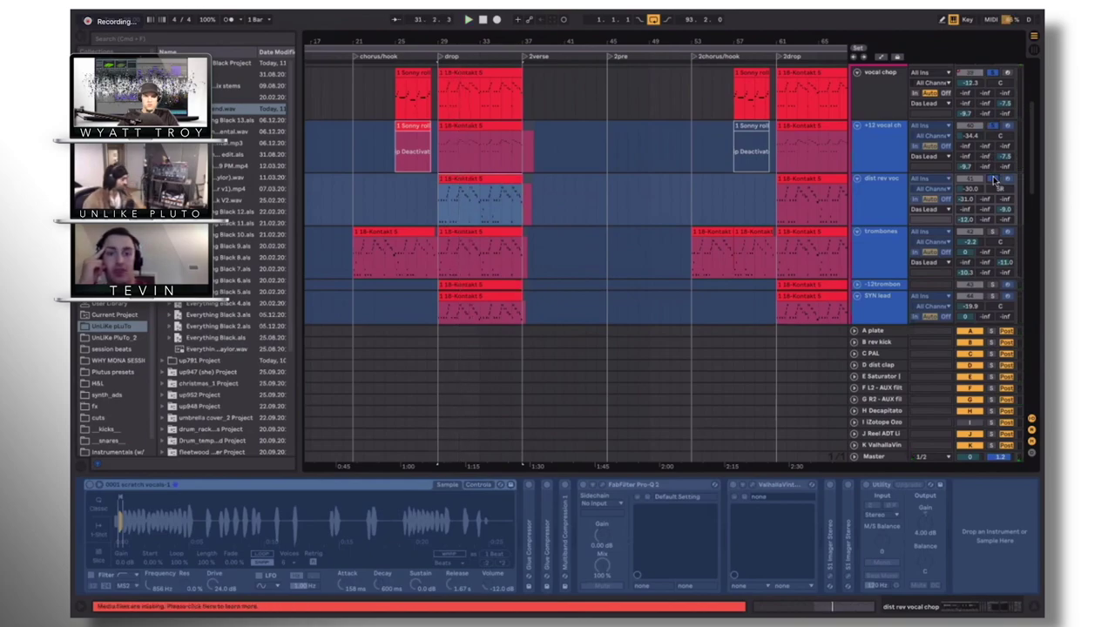
pyautogui.scroll(-1, 993, 183)
pyautogui.scroll(-2, 995, 234)
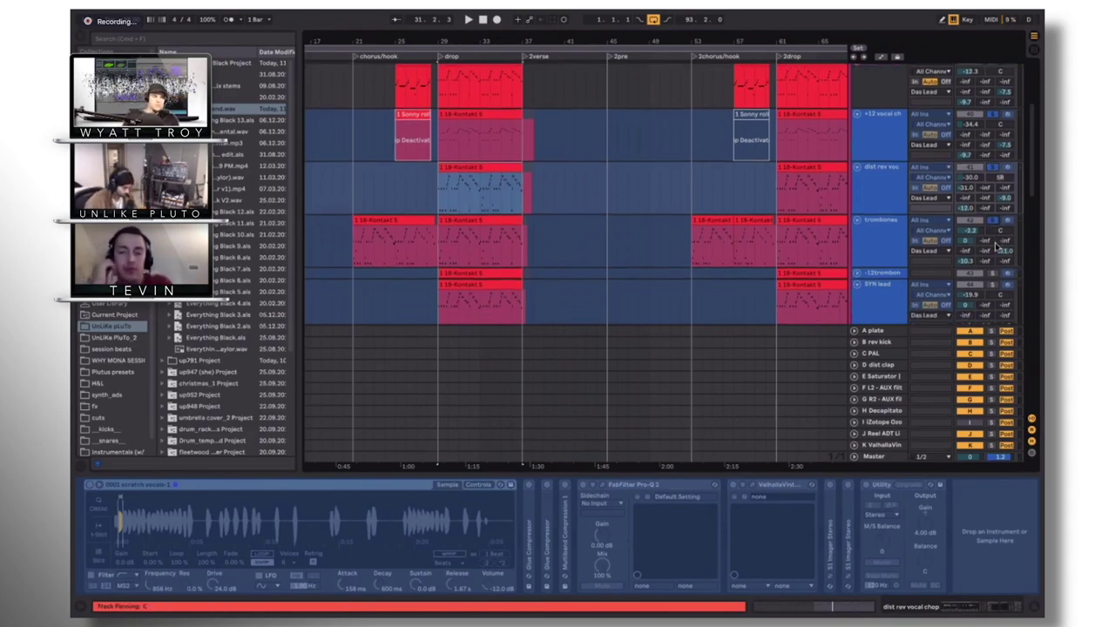
pyautogui.click(474, 210)
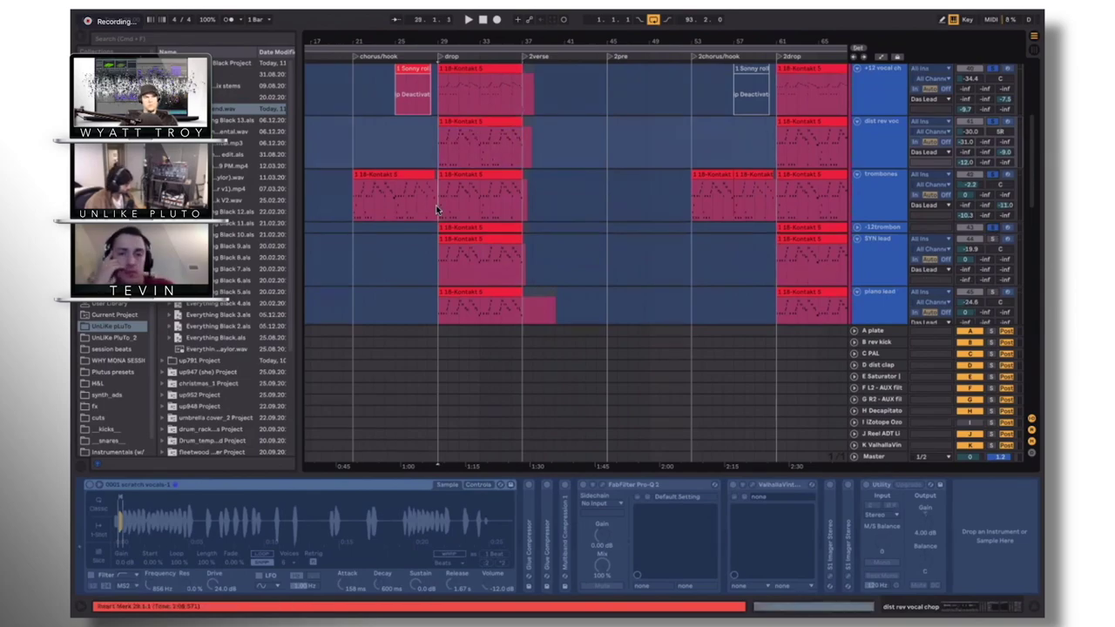
pyautogui.press('space')
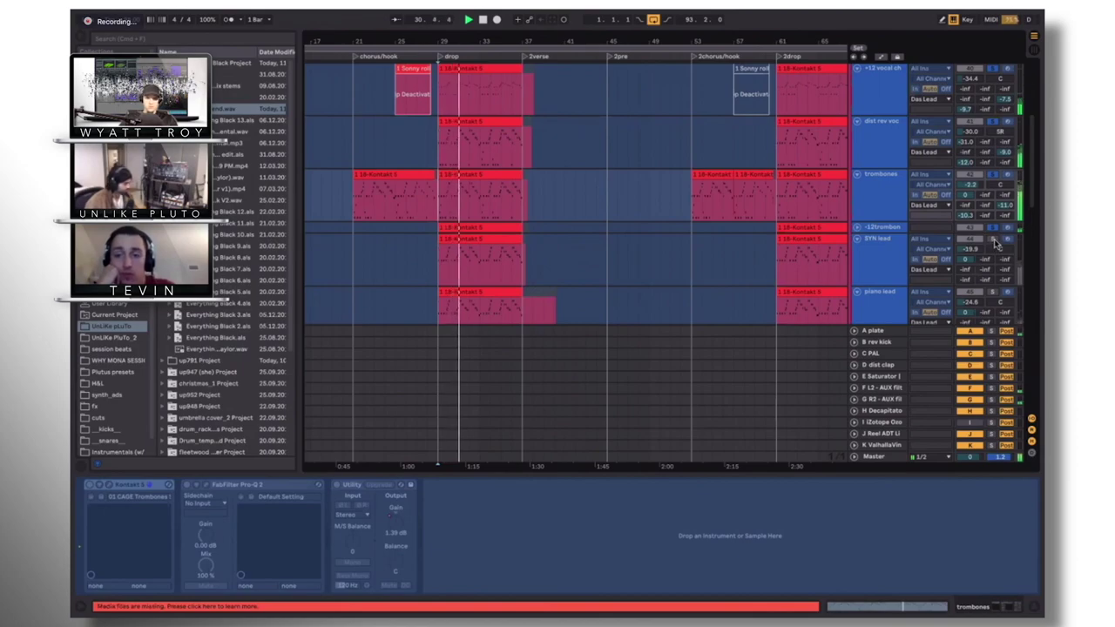
# Select the SYN lead track and replay the drop from bar 29, browsing the lead tracks
pyautogui.click(885, 241)
pyautogui.press('space')
pyautogui.press('space')
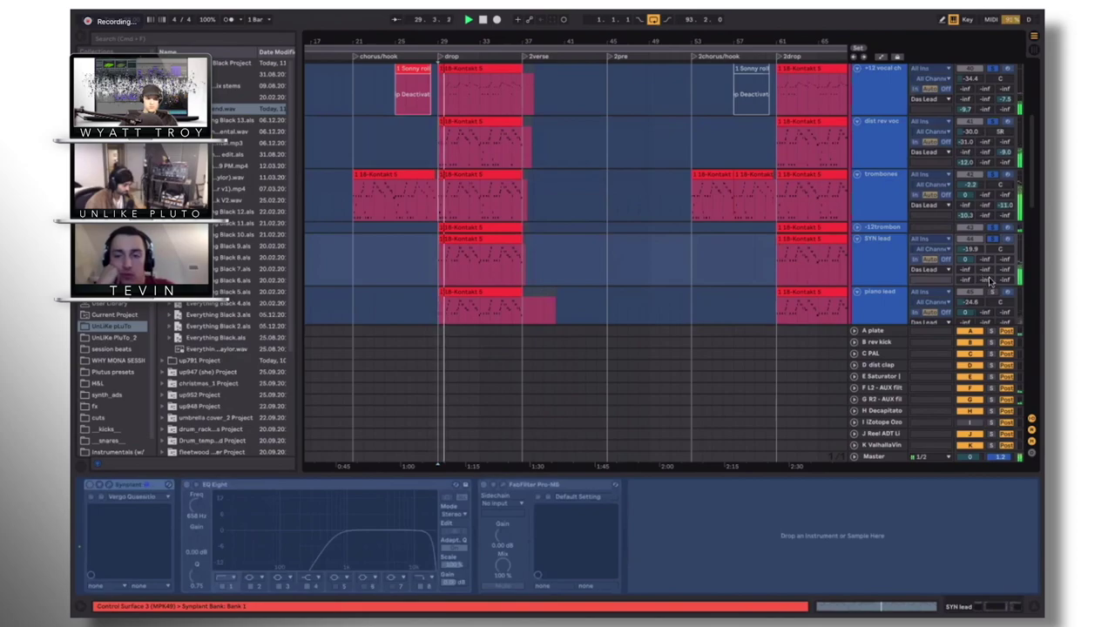
pyautogui.scroll(-1, 530, 232)
pyautogui.scroll(-1, 470, 228)
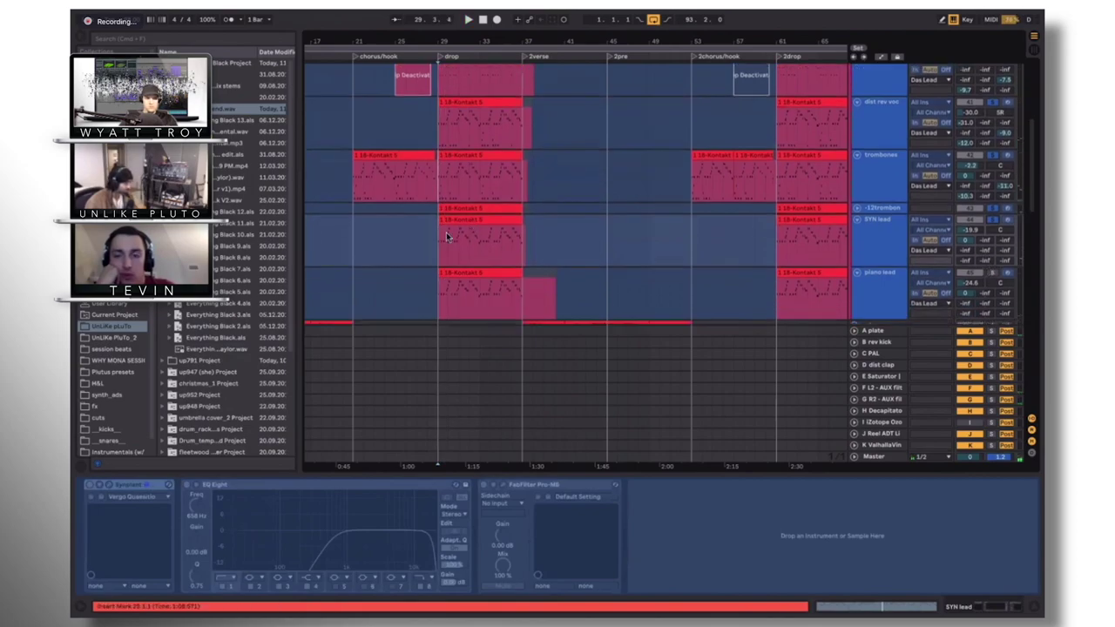
pyautogui.scroll(3, 439, 236)
pyautogui.scroll(3, 438, 242)
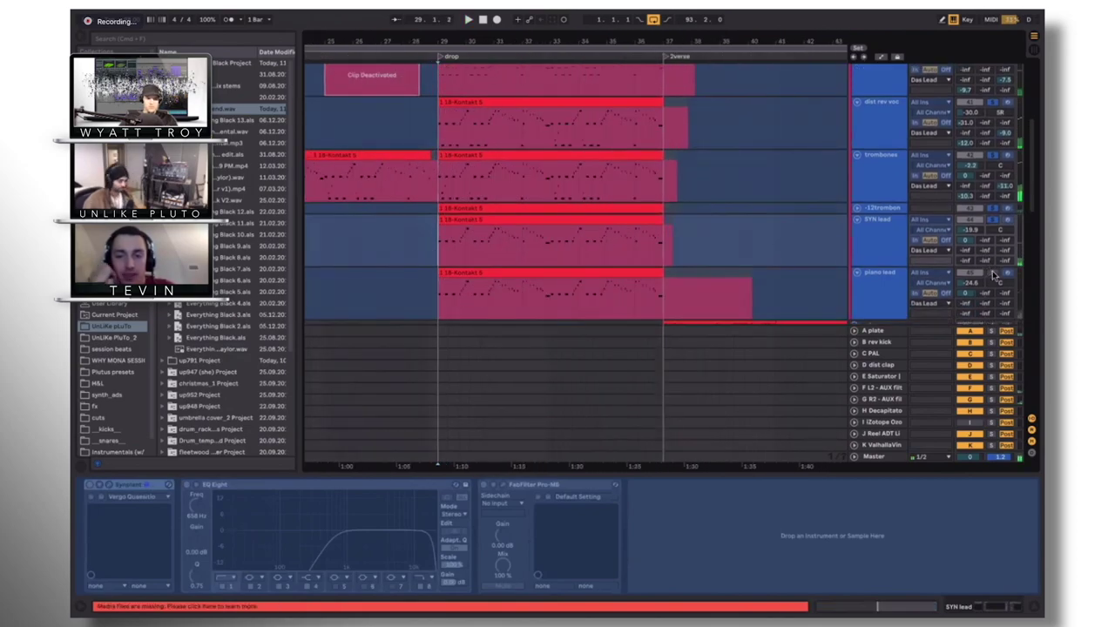
pyautogui.scroll(1, 999, 242)
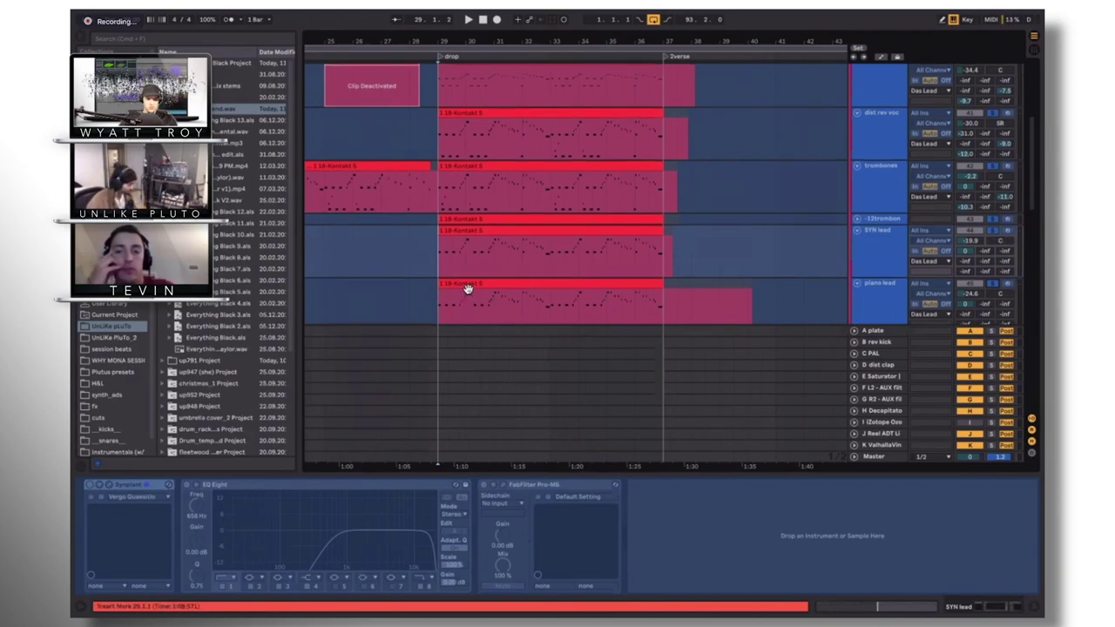
pyautogui.scroll(-5, 438, 209)
# Play the piano lead soloed through the drop, then unsolo it
pyautogui.click(438, 209)
pyautogui.press('space')
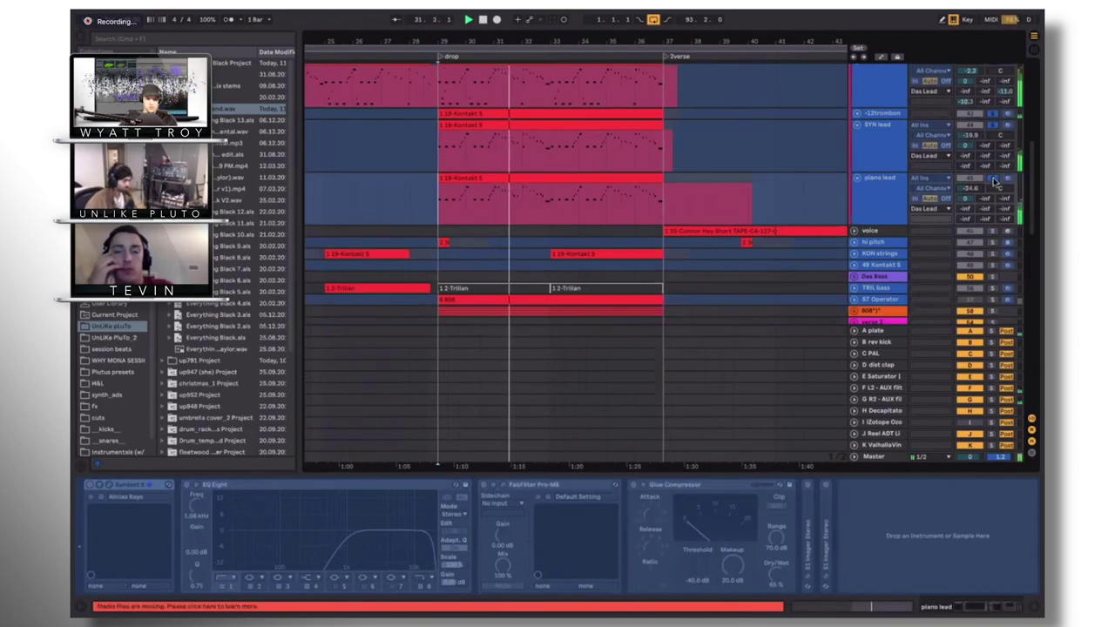
pyautogui.press('space')
pyautogui.click(994, 180)
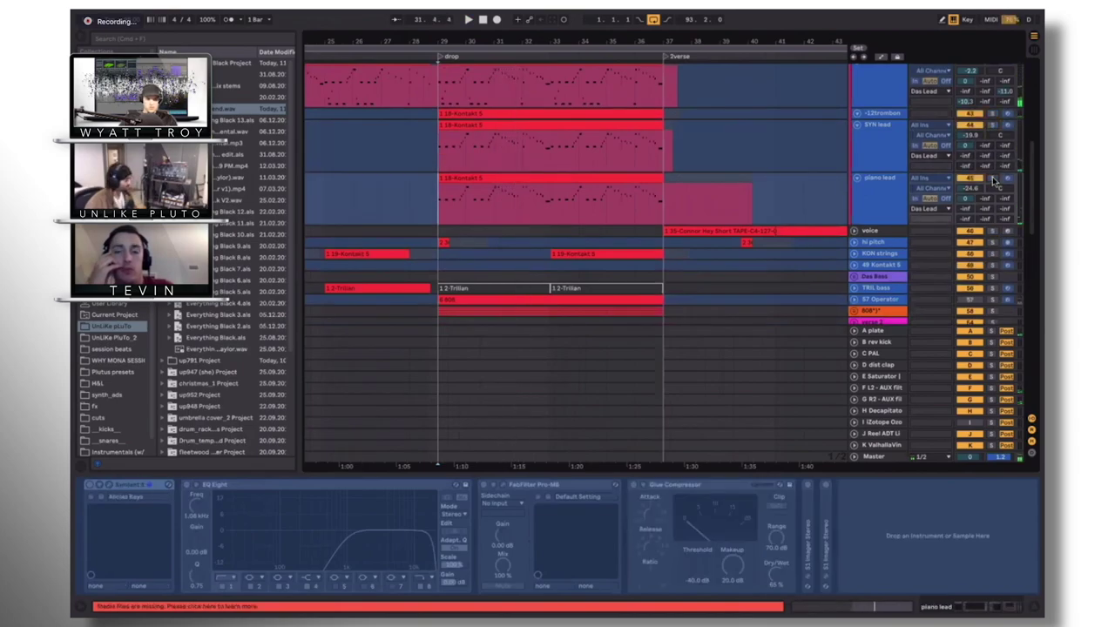
pyautogui.scroll(5, 858, 109)
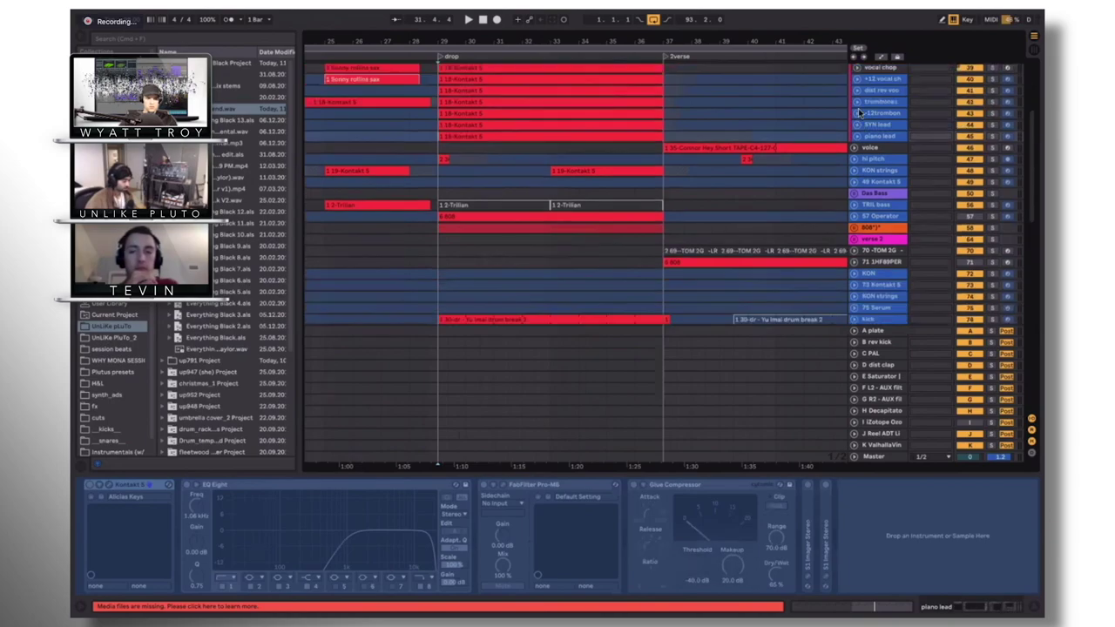
# Unfold the 808 group and its 57 Operator track to show the notes
pyautogui.click(876, 153)
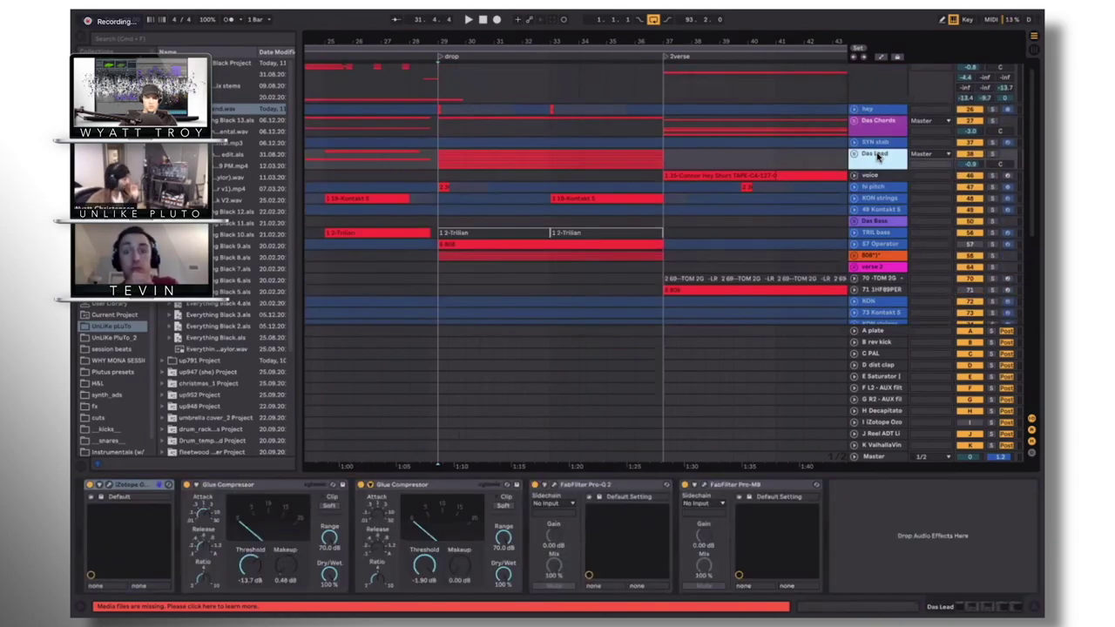
pyautogui.click(856, 256)
pyautogui.click(601, 250)
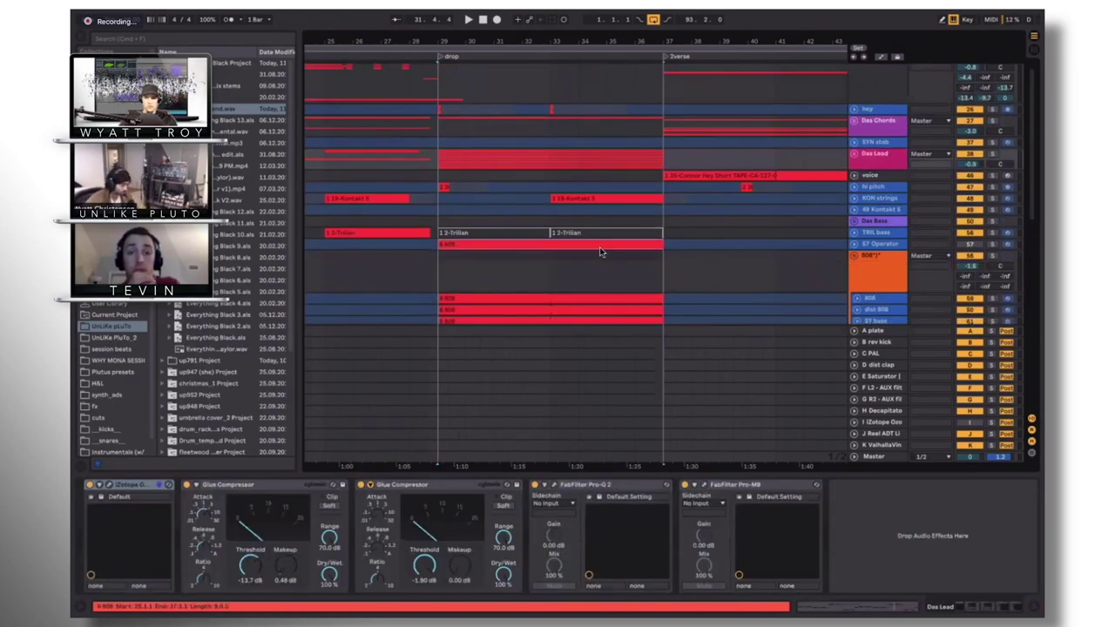
pyautogui.click(854, 244)
pyautogui.scroll(-3, 871, 209)
# Audition the 57 Operator layer soloed, then unsolo it
pyautogui.click(876, 188)
pyautogui.click(527, 169)
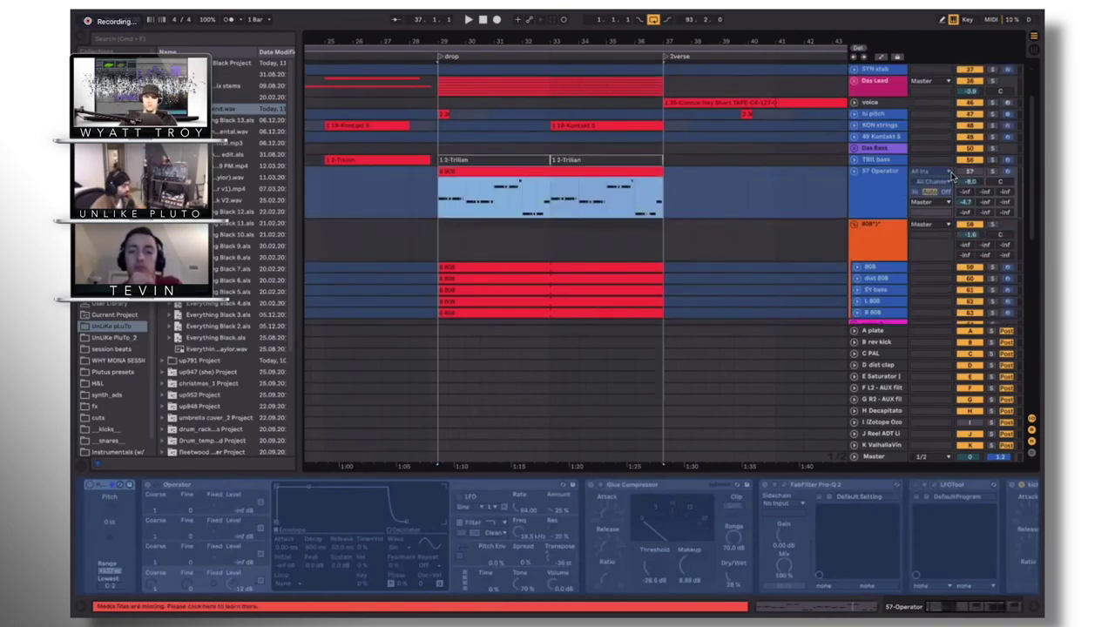
pyautogui.click(990, 174)
pyautogui.press('space')
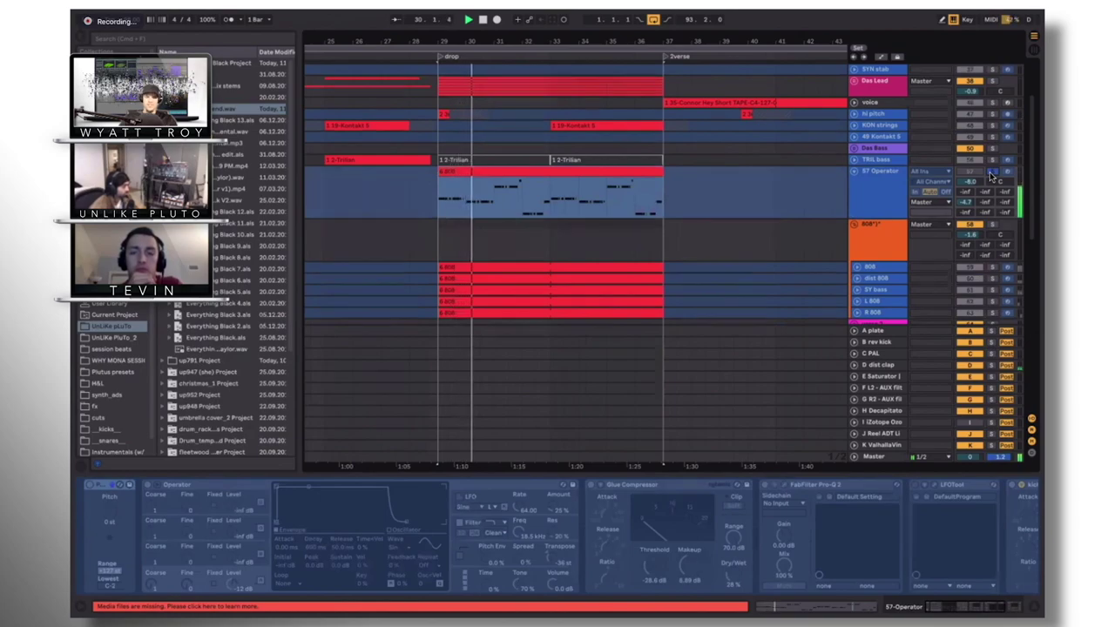
pyautogui.press('space')
pyautogui.click(990, 174)
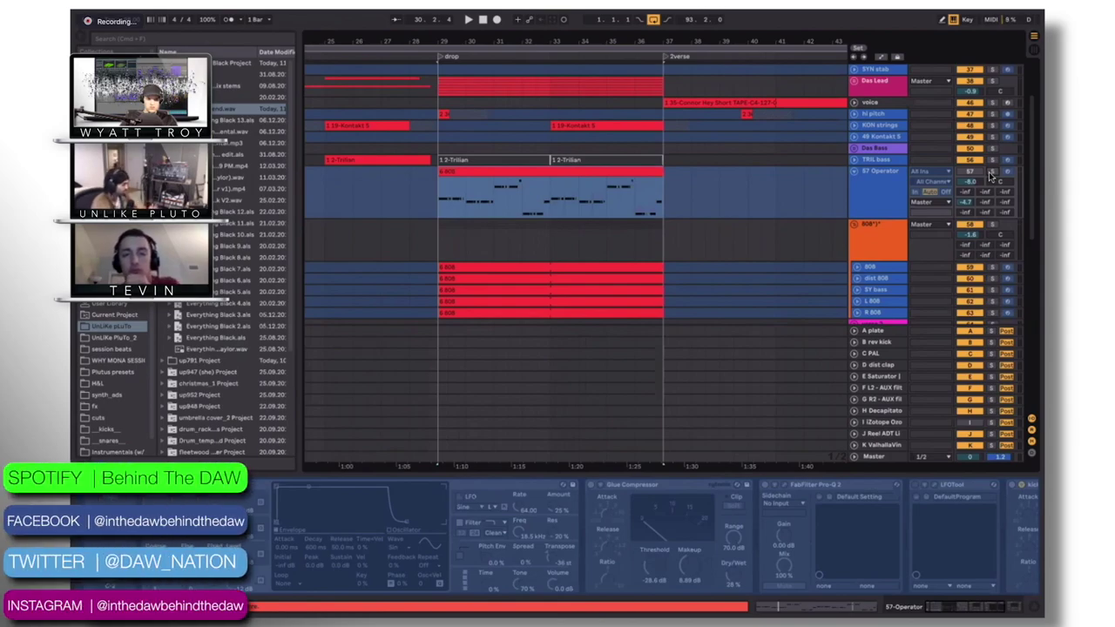
# Play the soloed 808 group, show the 808's sampler chain and unfold the 808 track
pyautogui.scroll(-1, 989, 179)
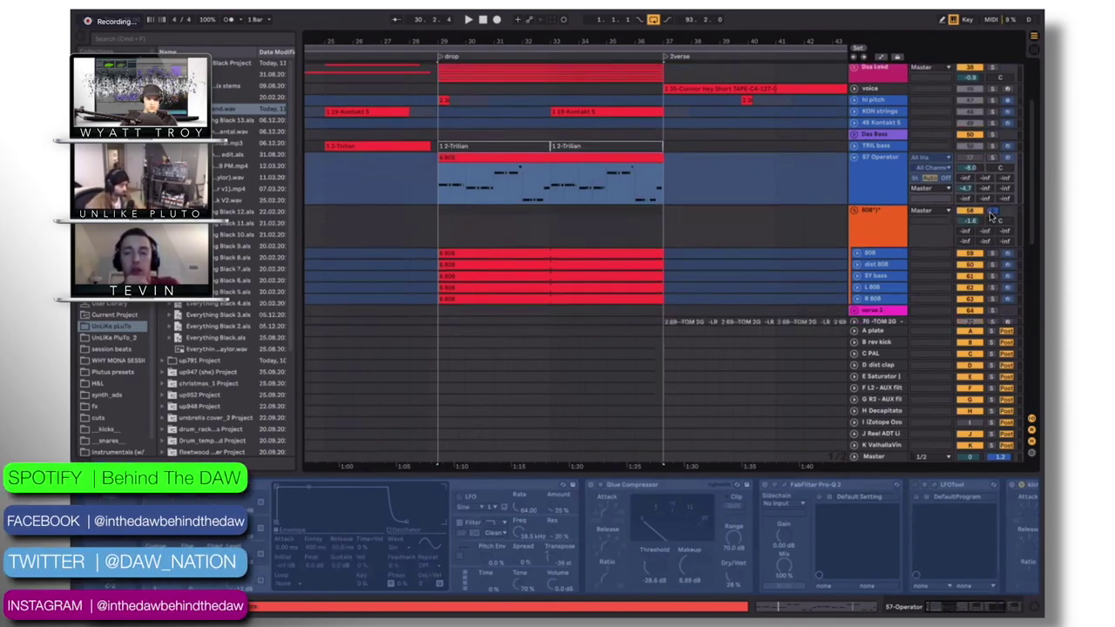
pyautogui.click(434, 229)
pyautogui.press('space')
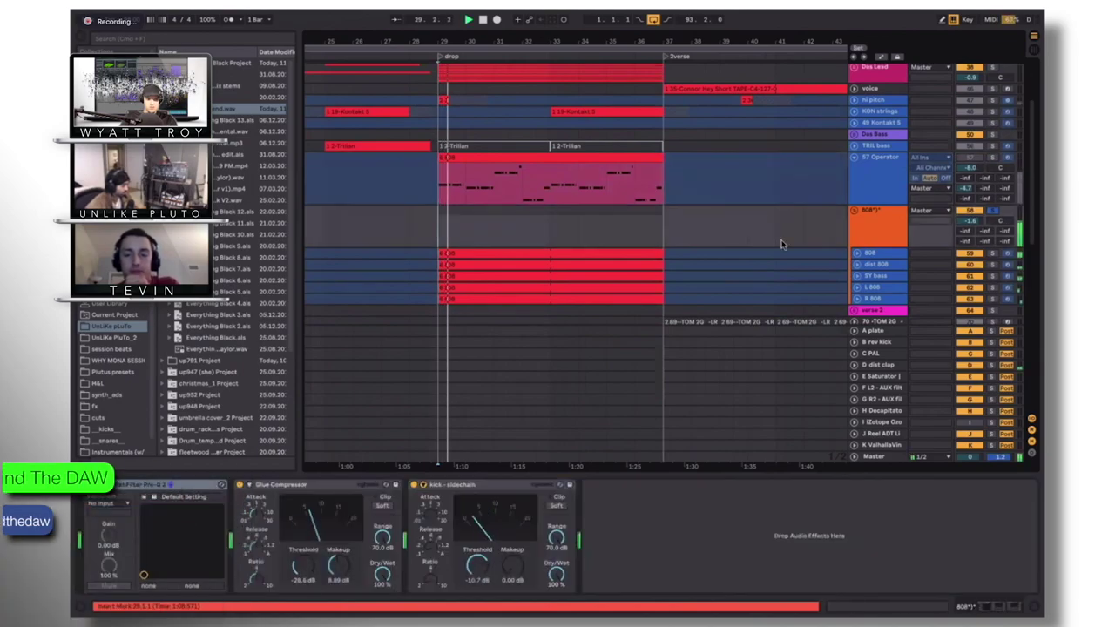
pyautogui.click(939, 254)
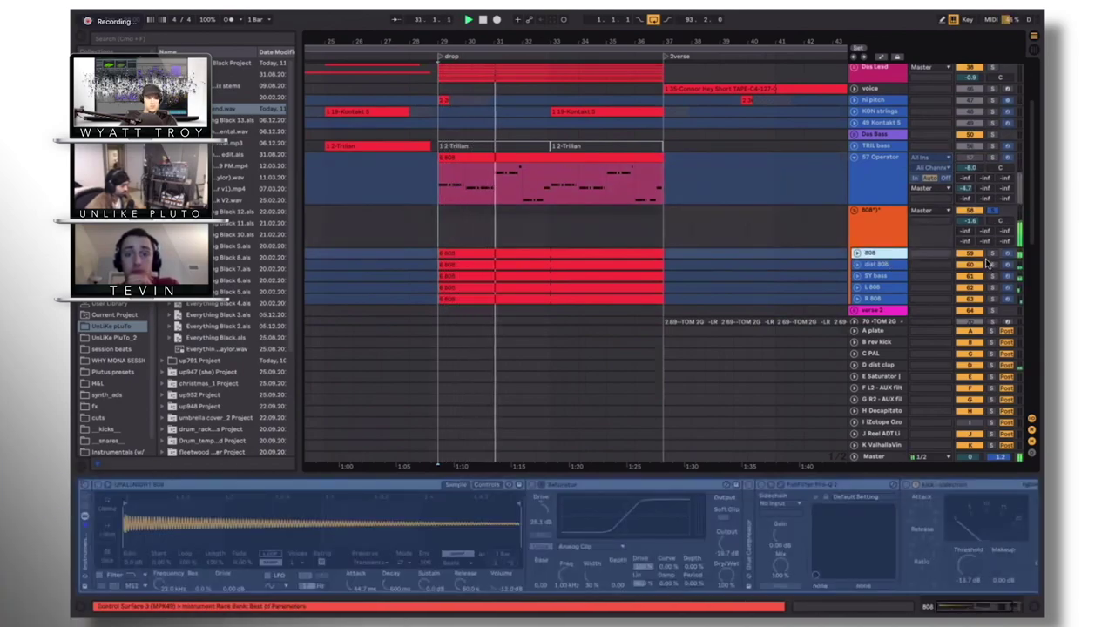
pyautogui.press('space')
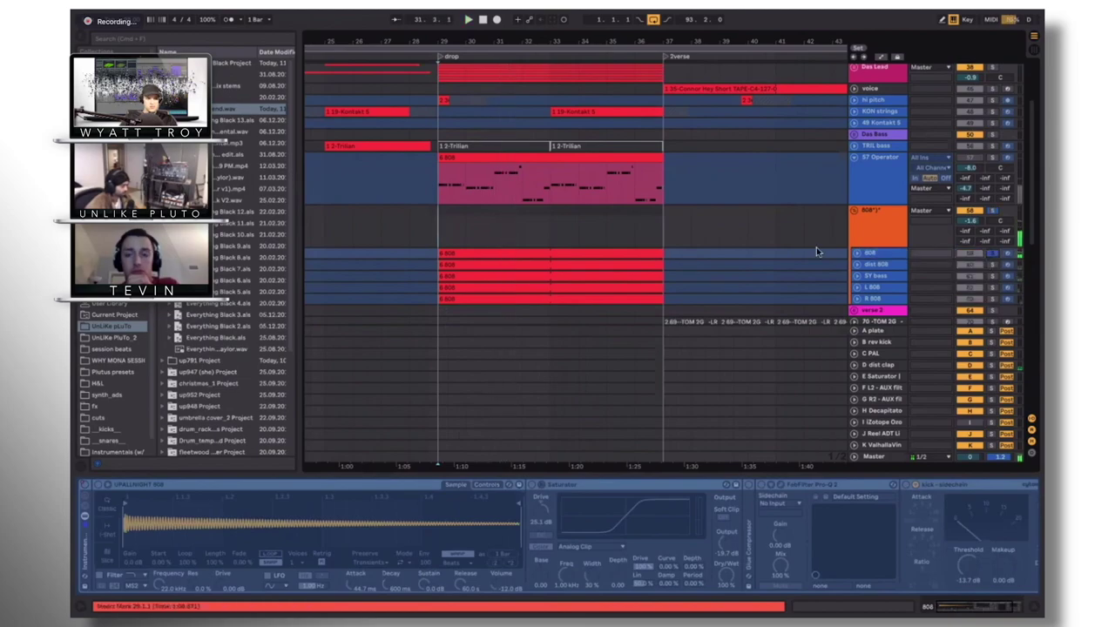
pyautogui.press('space')
pyautogui.click(855, 253)
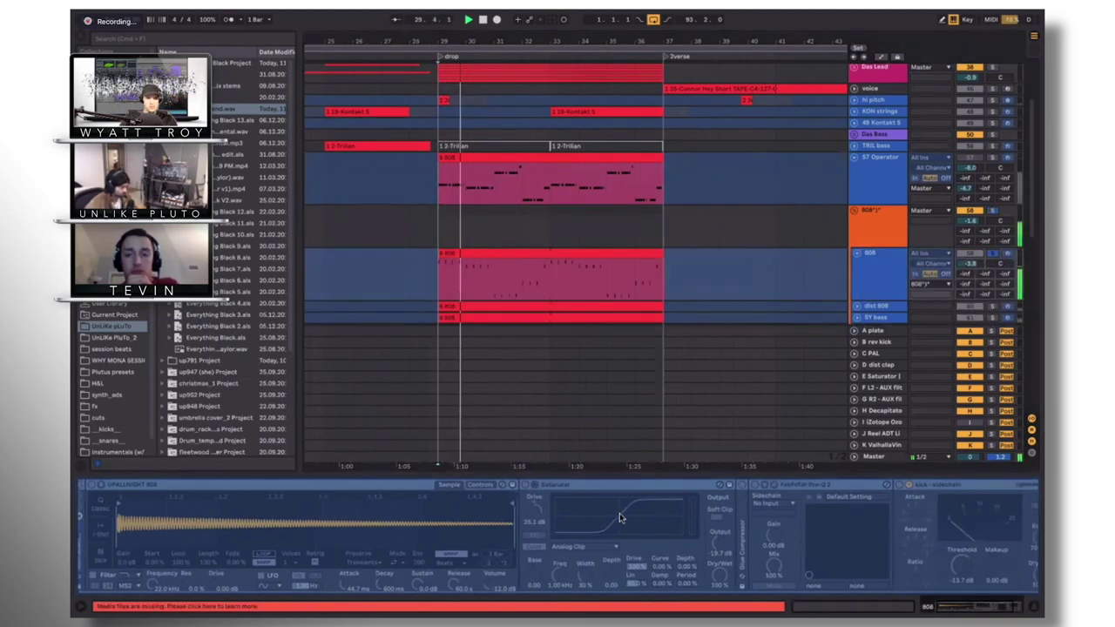
pyautogui.hscroll(3, 620, 517)
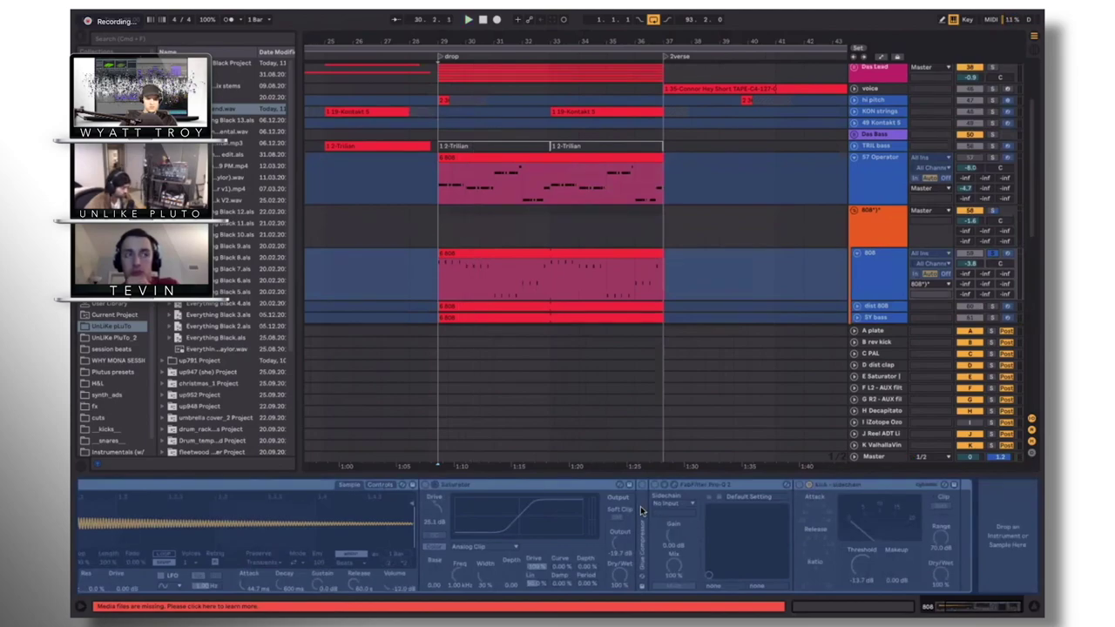
# Unfold the dist 808 layer and play the 808 clip in the drop
pyautogui.scroll(-5, 860, 282)
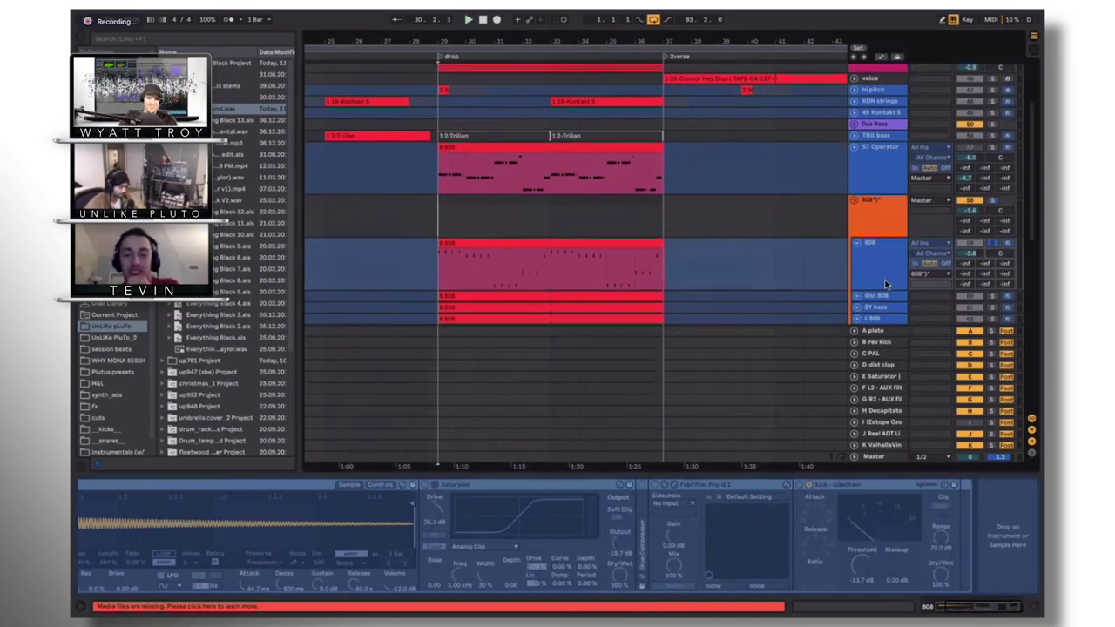
pyautogui.click(893, 235)
pyautogui.click(884, 157)
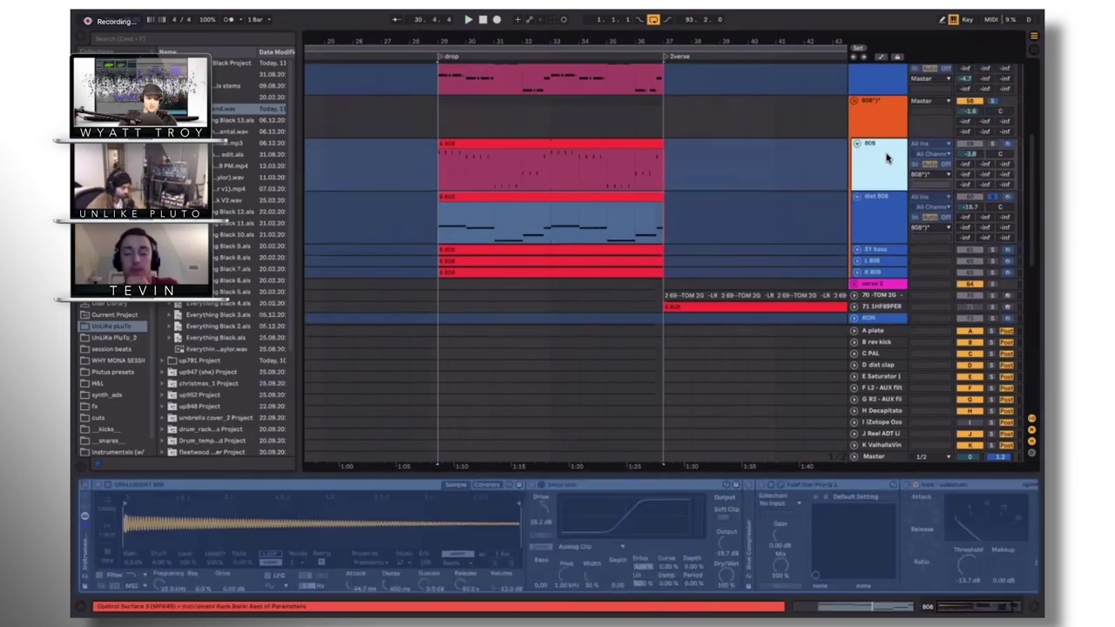
pyautogui.click(489, 157)
pyautogui.press('space')
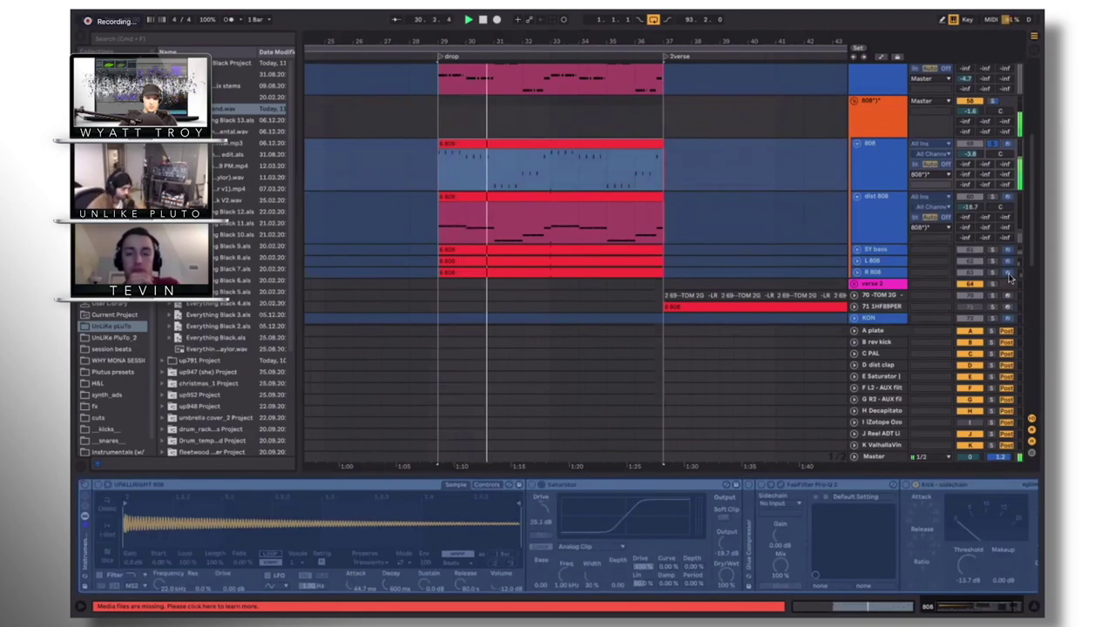
pyautogui.press('space')
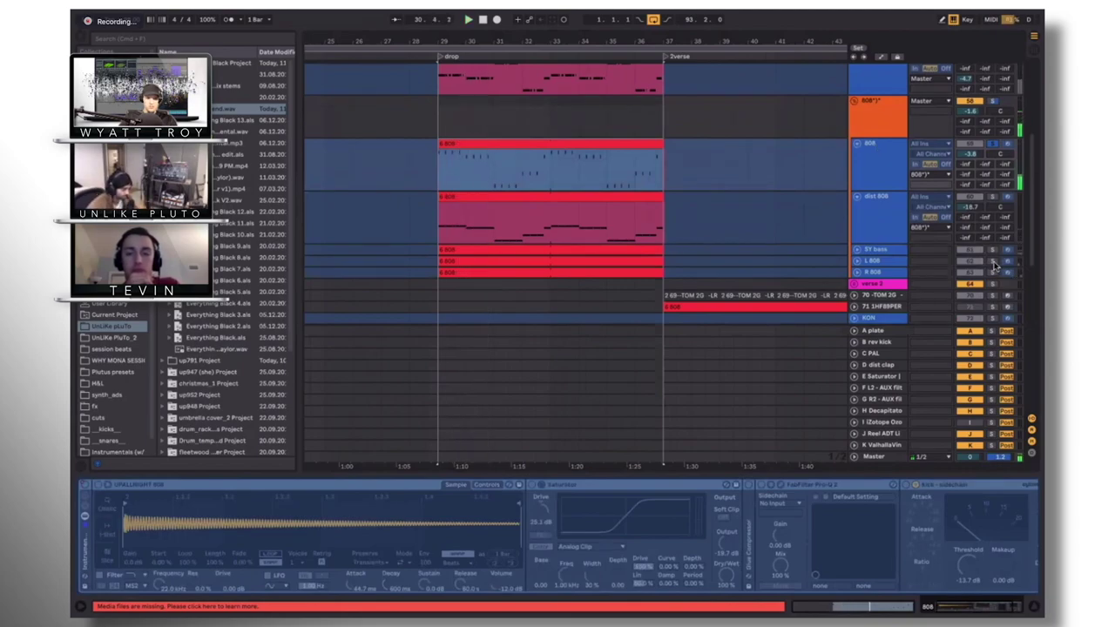
# Select the L 808 and R 808 layers and play the L 808 clip from the drop
pyautogui.click(873, 263)
pyautogui.click(874, 272)
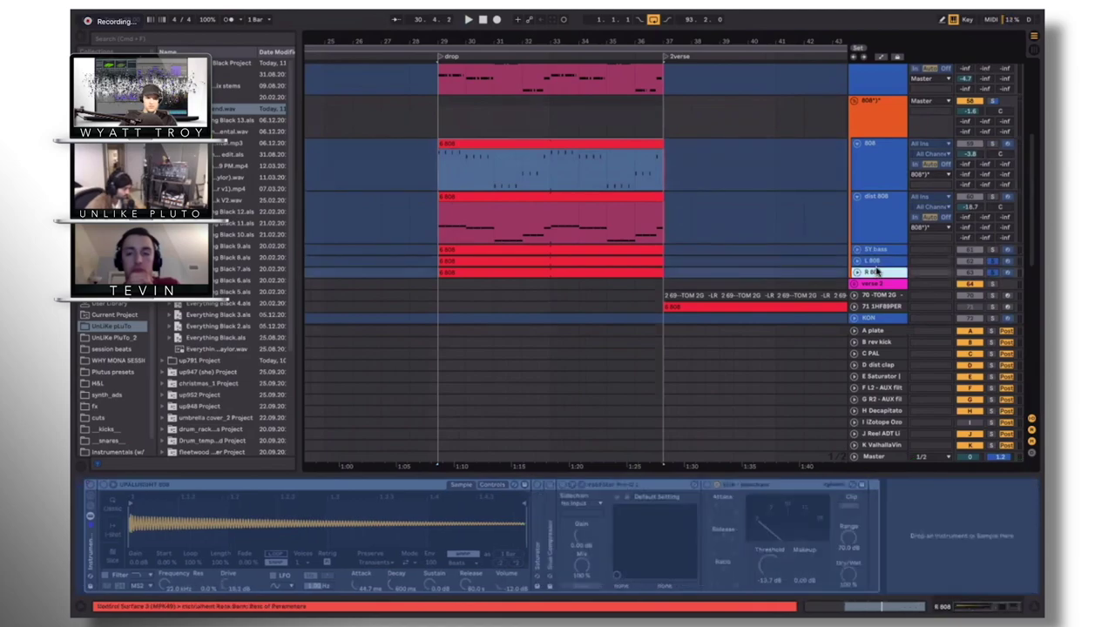
pyautogui.click(520, 258)
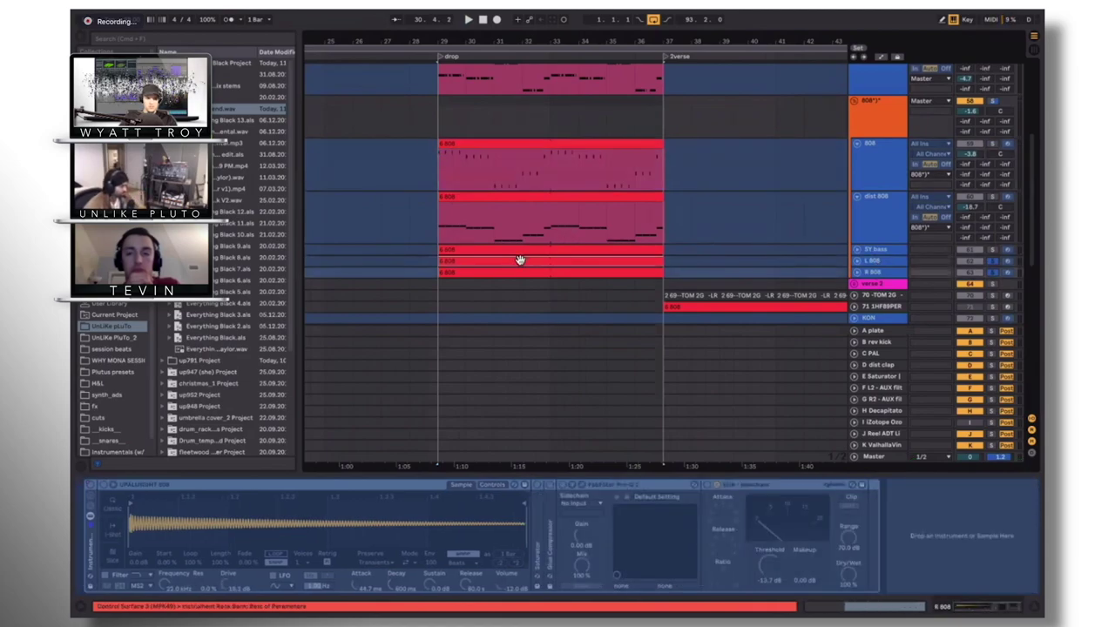
pyautogui.press('space')
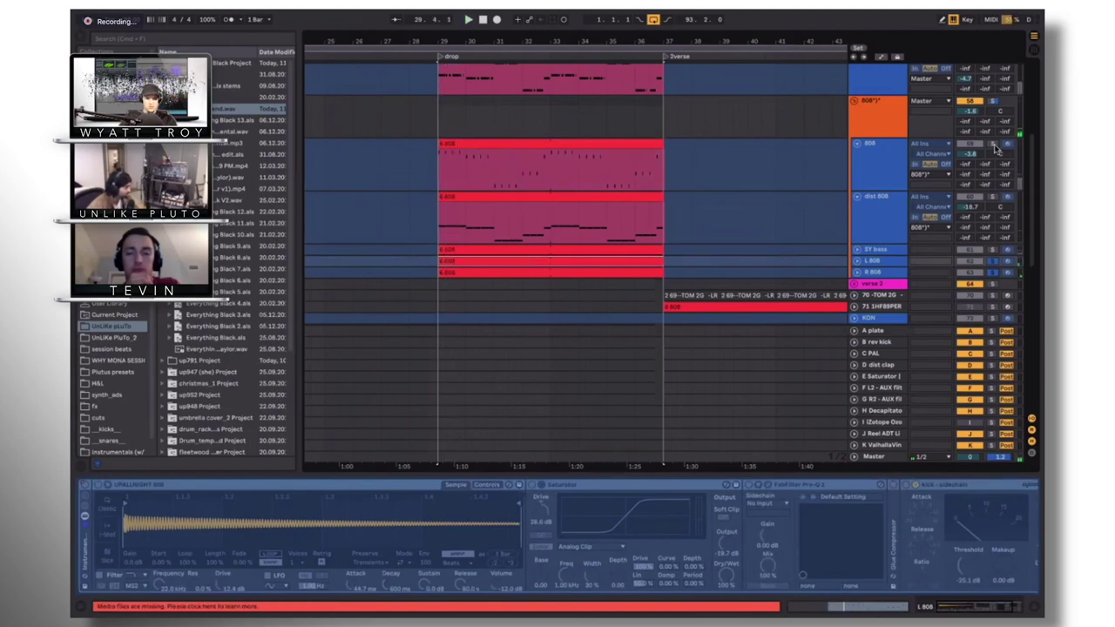
pyautogui.press('space')
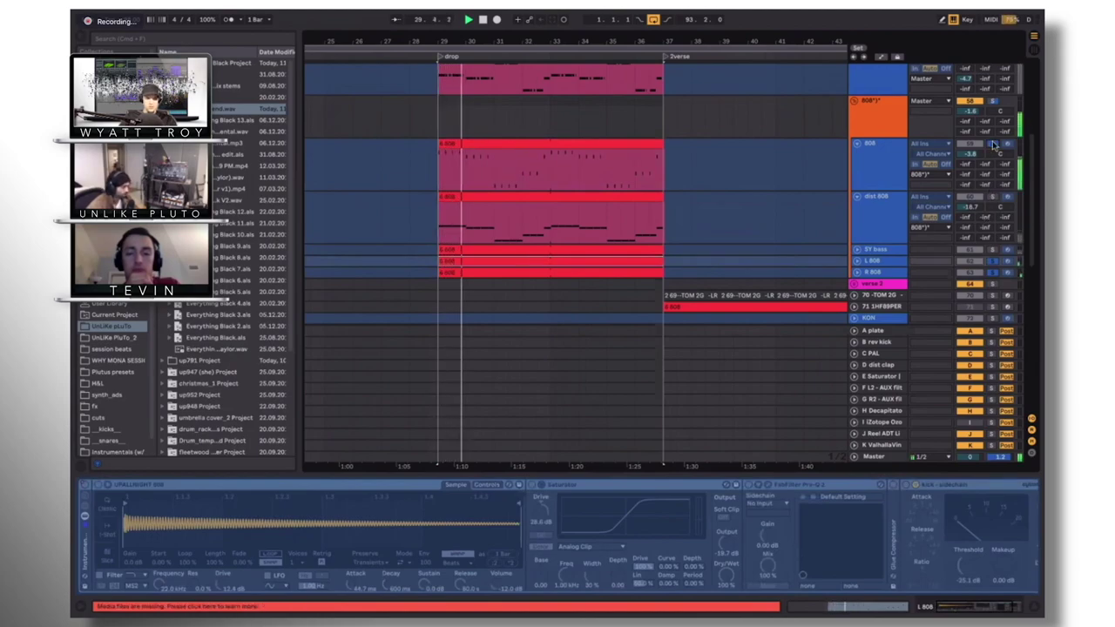
pyautogui.press('space')
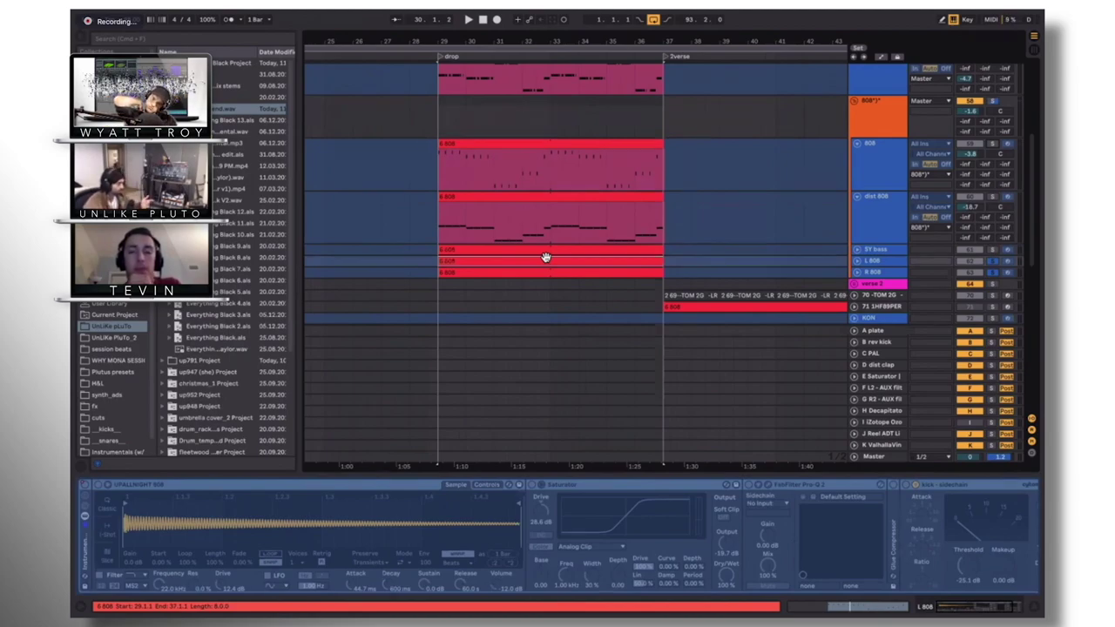
pyautogui.press('space')
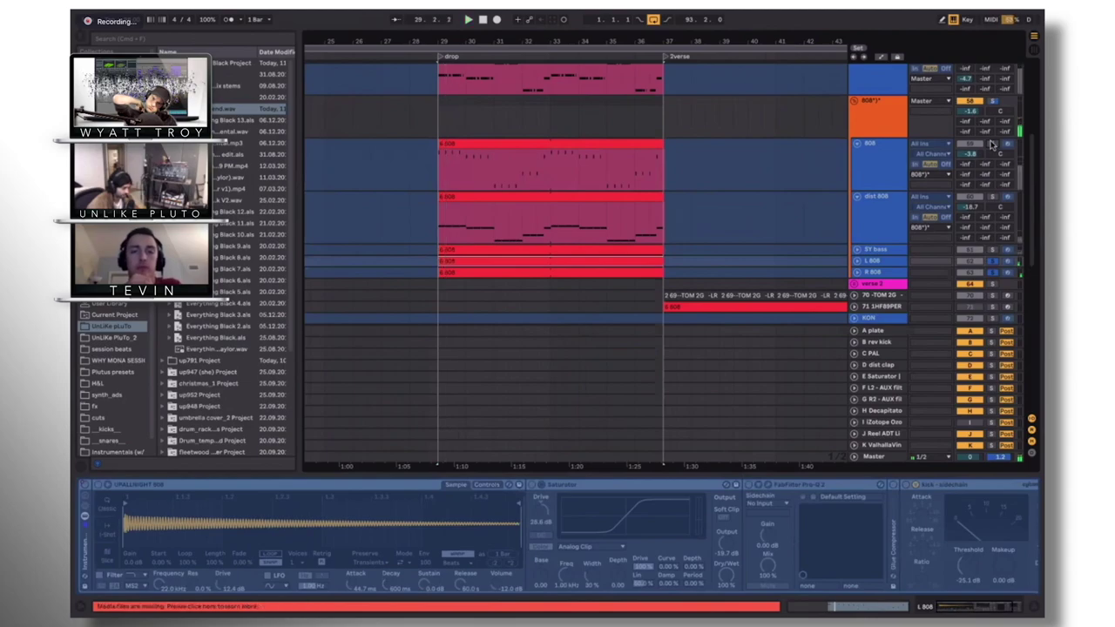
pyautogui.press('space')
# Show the dist 808 layer's devices and play its clip from the start
pyautogui.click(994, 200)
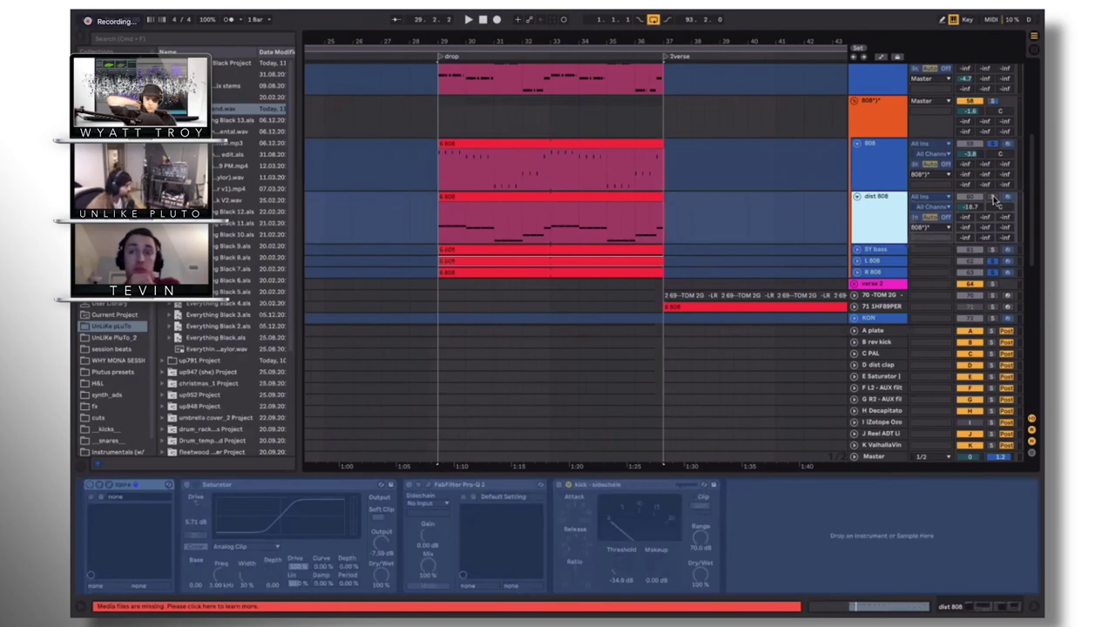
pyautogui.click(610, 204)
pyautogui.press('space')
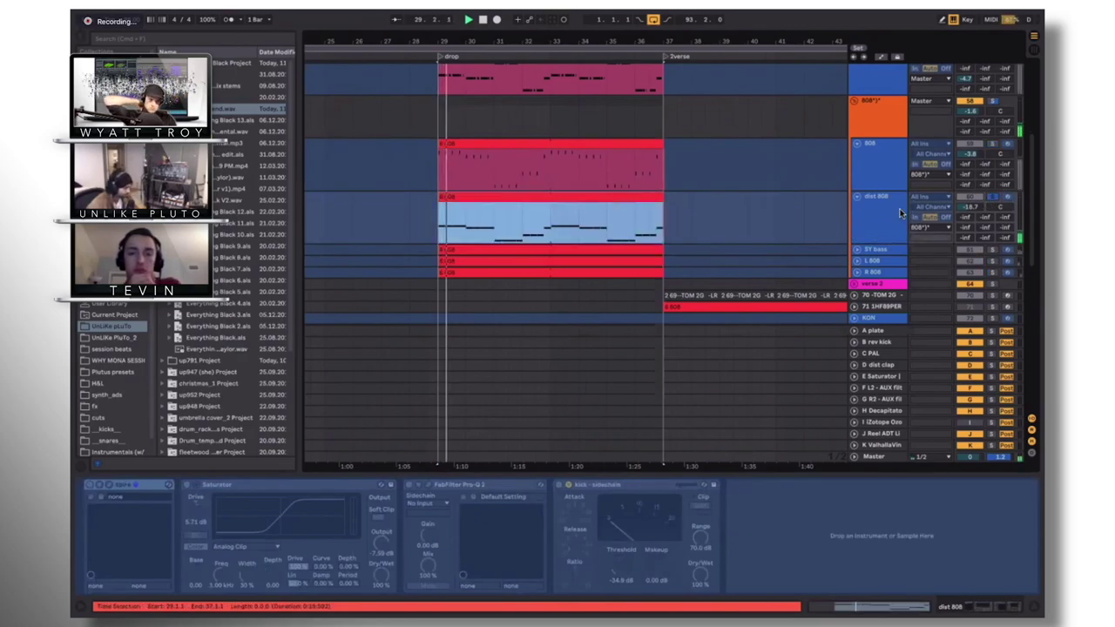
pyautogui.click(901, 213)
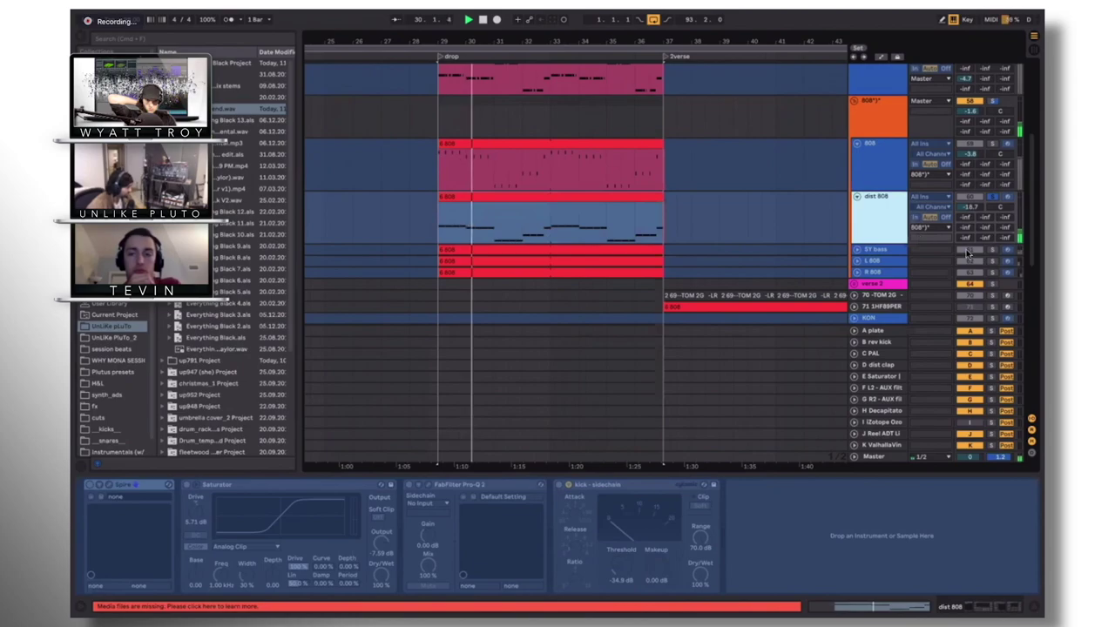
# Solo the SY bass layer and replay the drop from the 6 808 clip
pyautogui.click(990, 251)
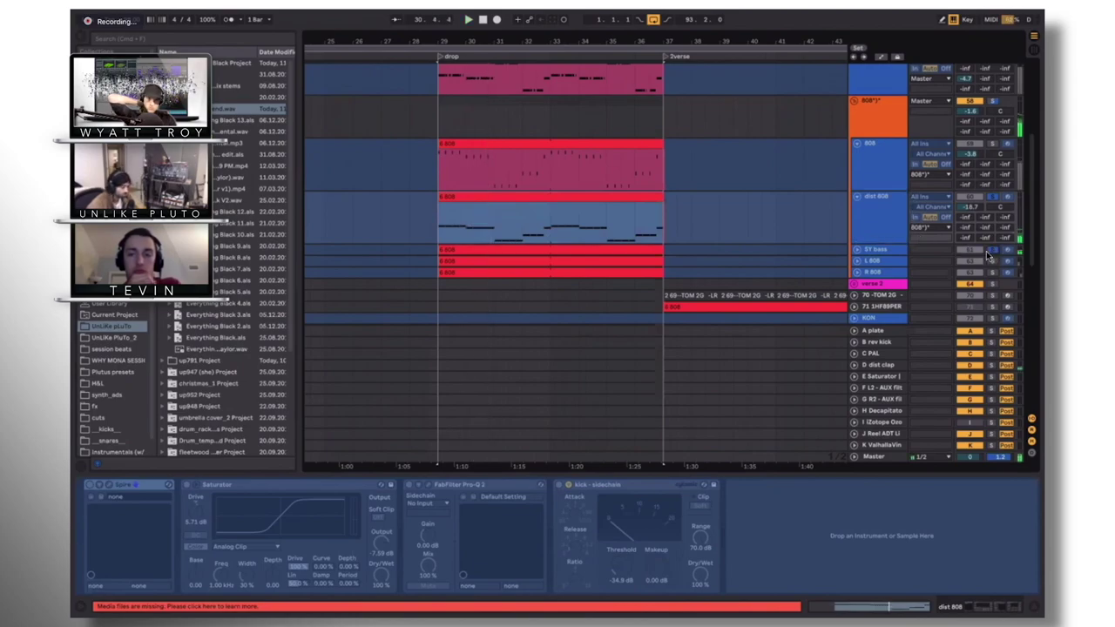
pyautogui.click(876, 250)
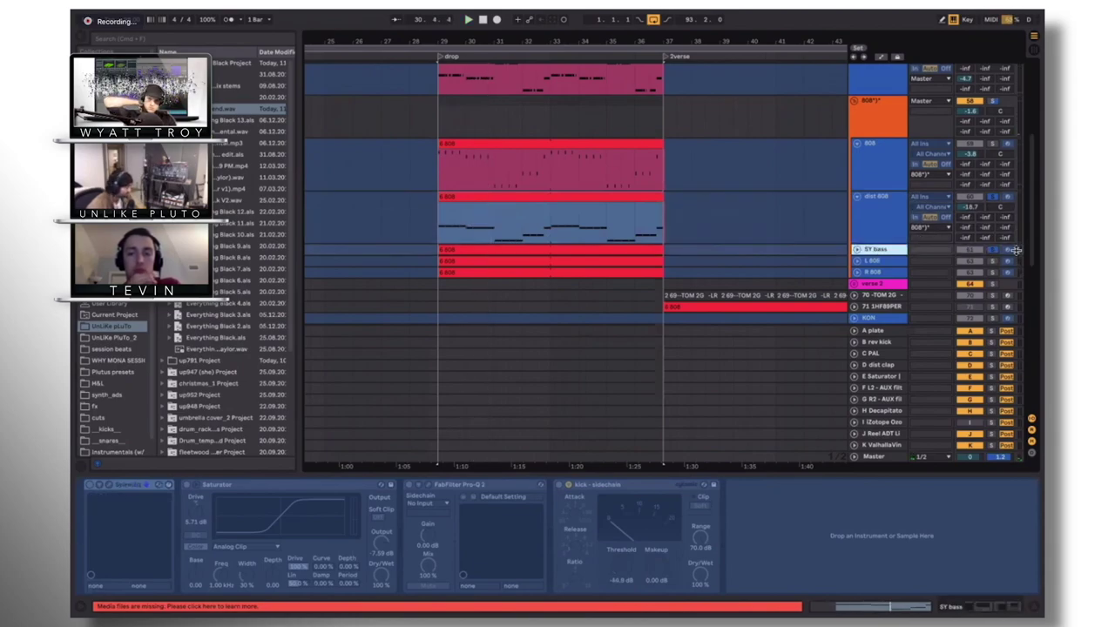
pyautogui.press('space')
pyautogui.click(440, 261)
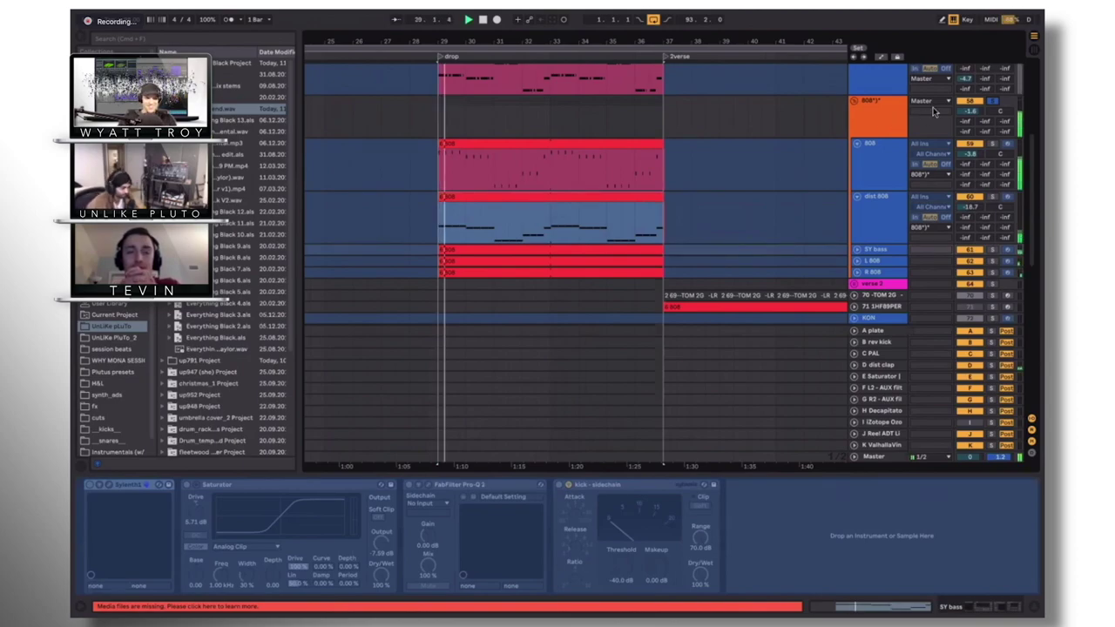
pyautogui.press('space')
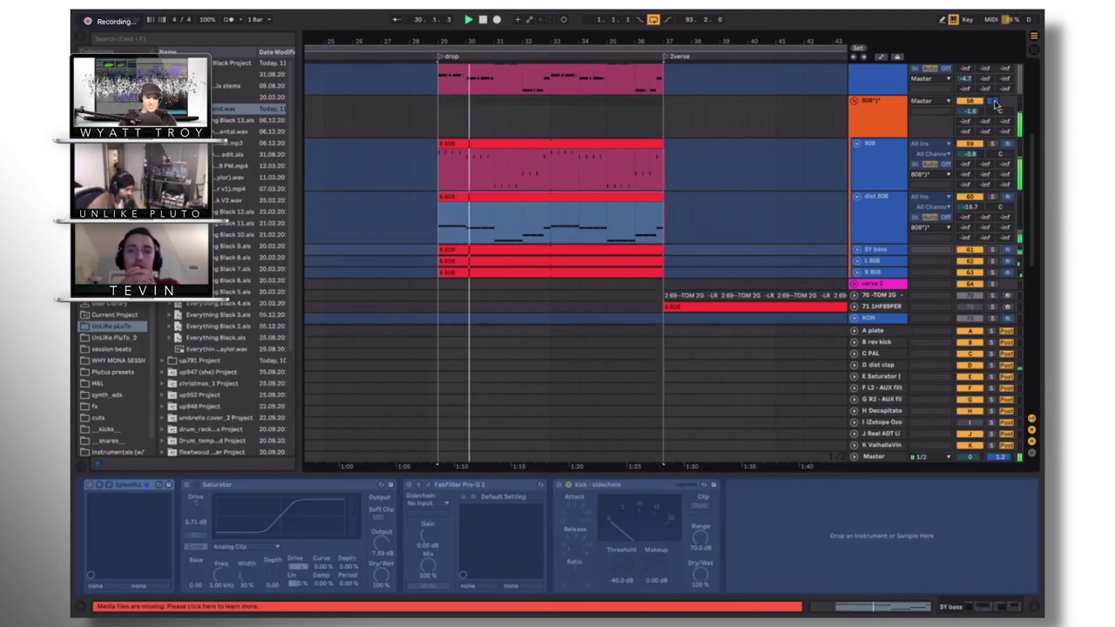
# Fold the 808 bass group and play the drop from bar 29 with 57 Operator selected
pyautogui.click(857, 100)
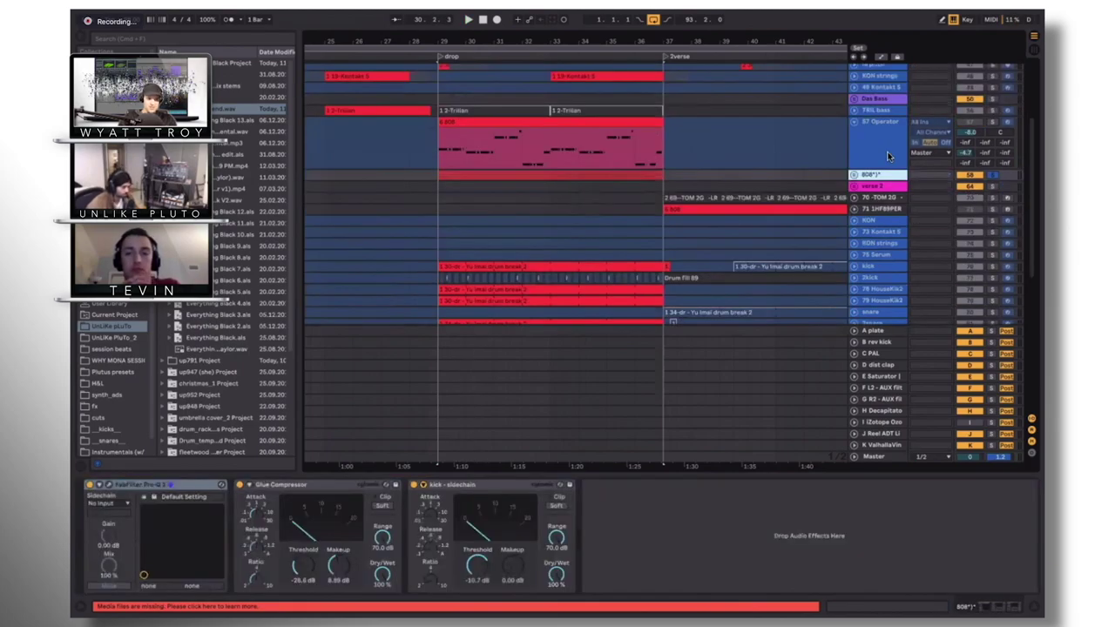
pyautogui.click(531, 161)
pyautogui.scroll(3, 560, 196)
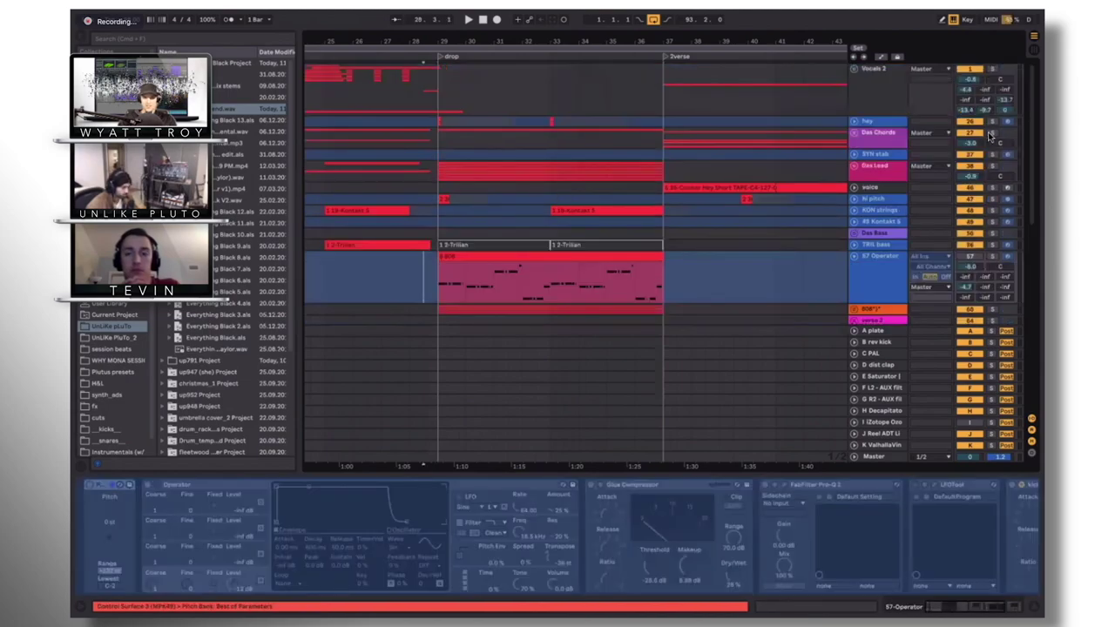
pyautogui.click(440, 141)
pyautogui.press('space')
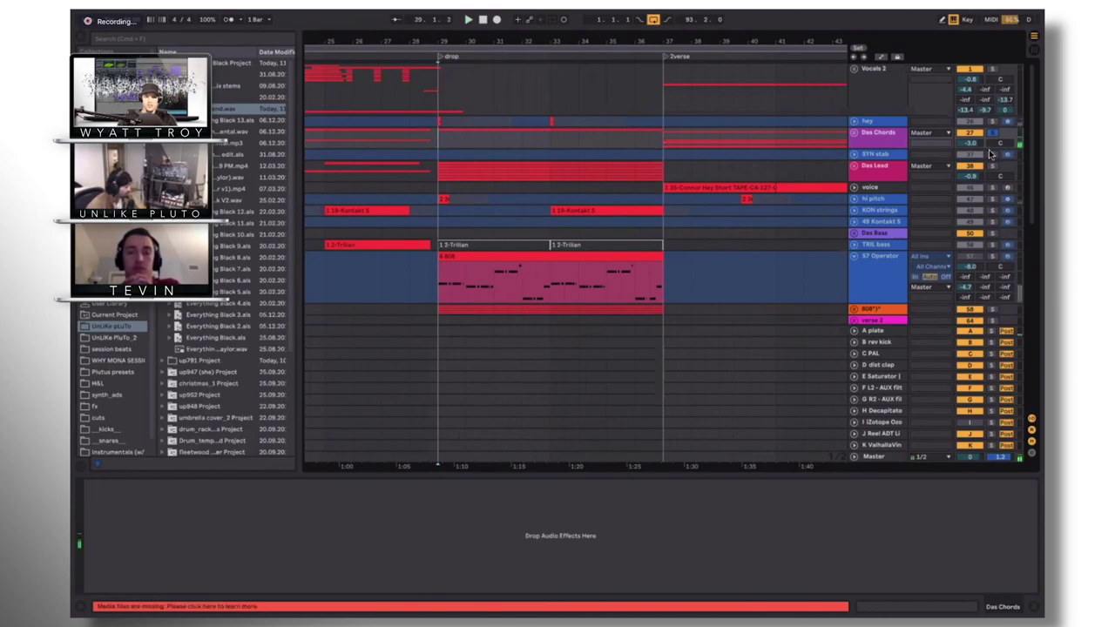
pyautogui.press('space')
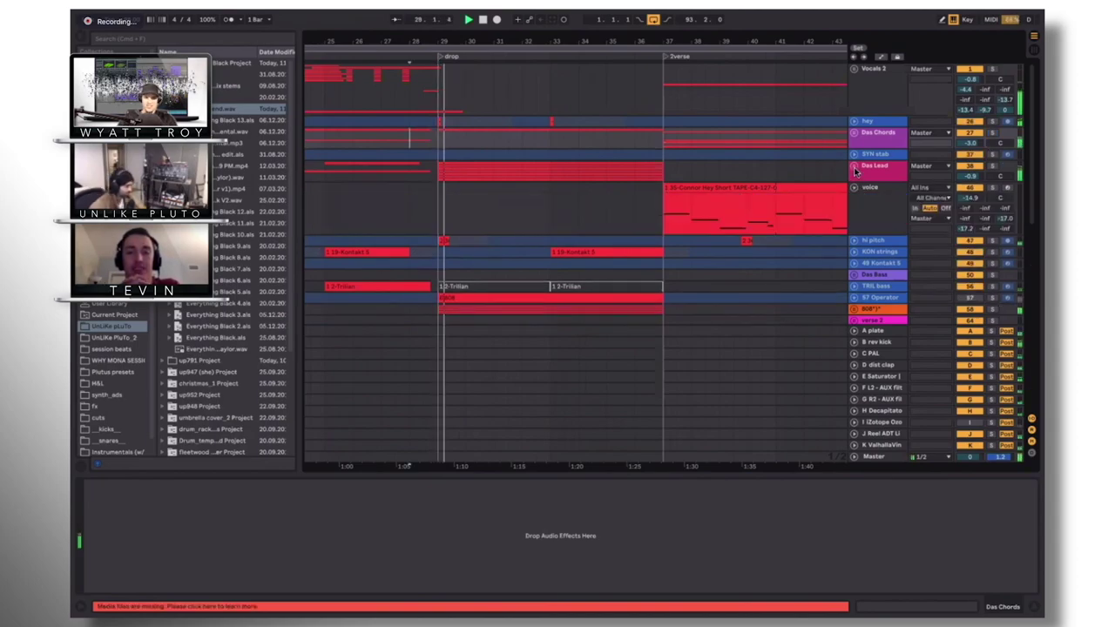
# Unfold the Das Lead group and select its vocal chop layer
pyautogui.click(857, 173)
pyautogui.click(856, 169)
pyautogui.click(880, 229)
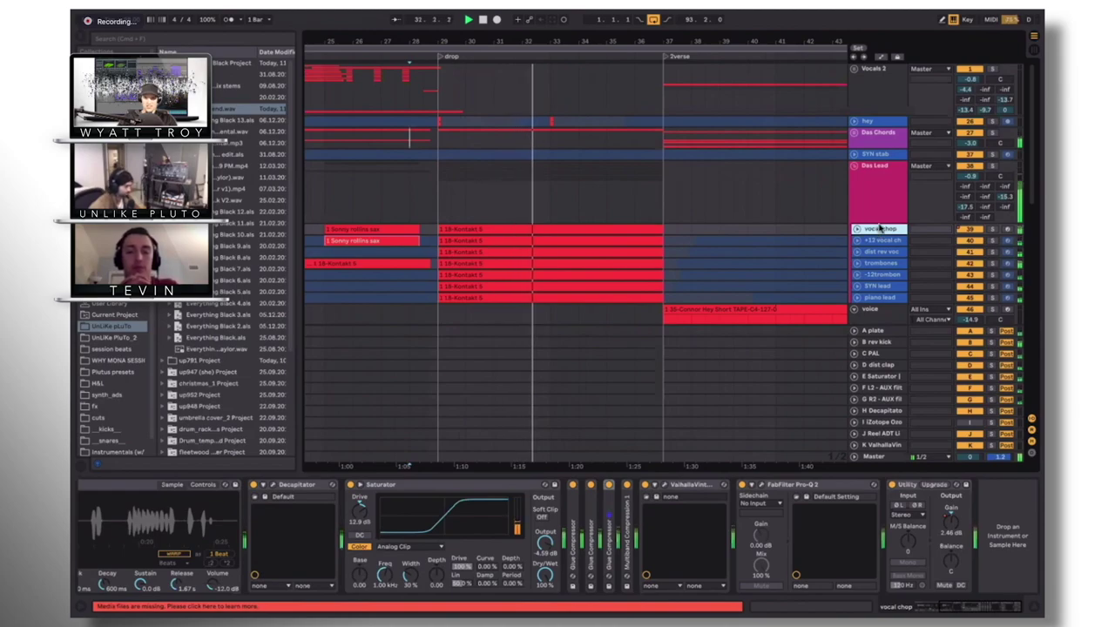
# Select the Das Lead group to show Ozone, two Glue Compressors, Pro-Q 2 and Pro-MB
pyautogui.click(881, 180)
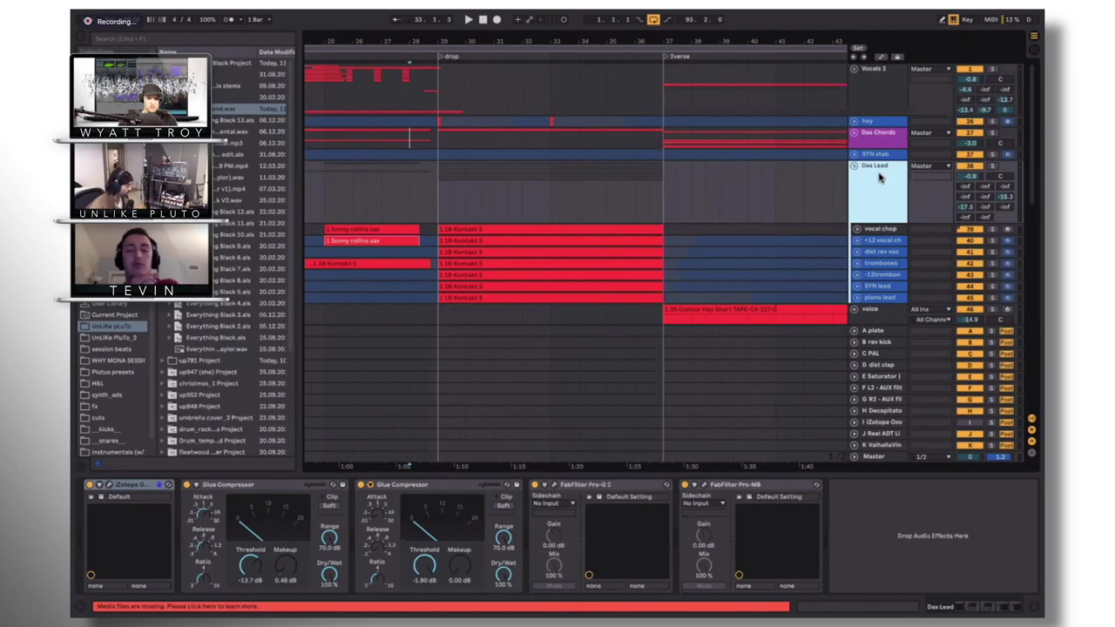
# Fold Das Lead, unfold the voice group and play the arrangement from around bar 69
pyautogui.scroll(-6, 508, 207)
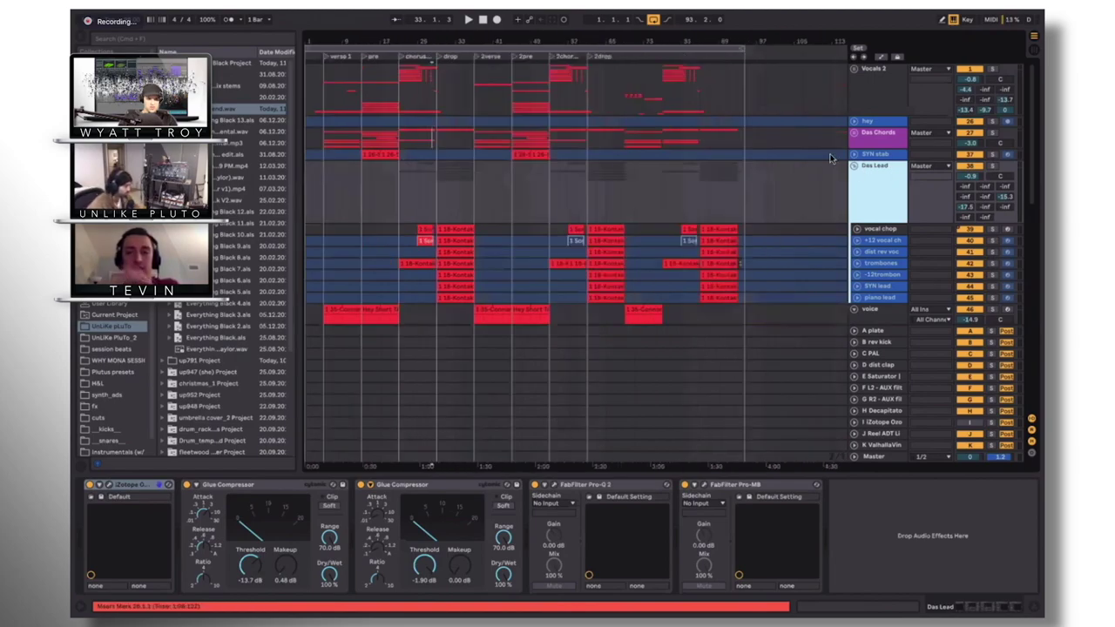
pyautogui.click(854, 167)
pyautogui.click(855, 187)
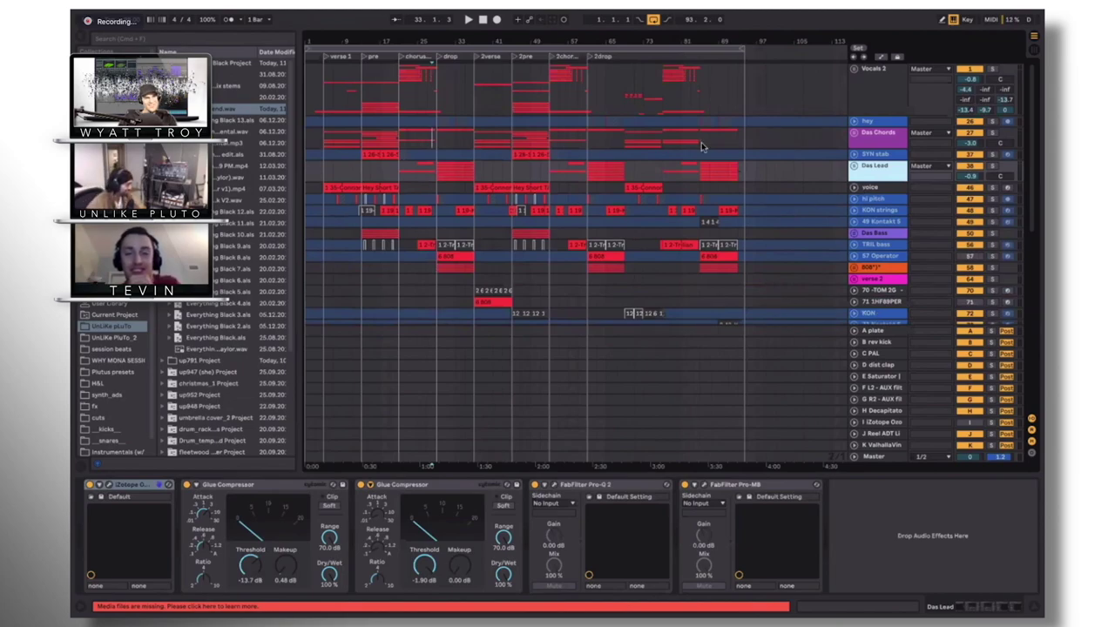
pyautogui.click(657, 174)
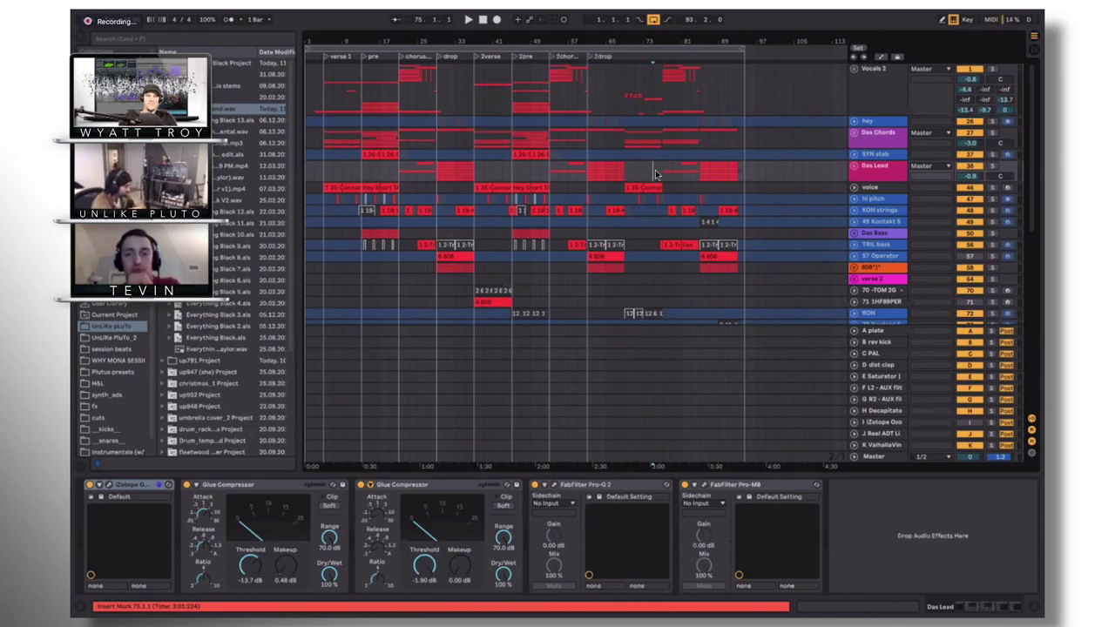
pyautogui.click(626, 172)
pyautogui.press('space')
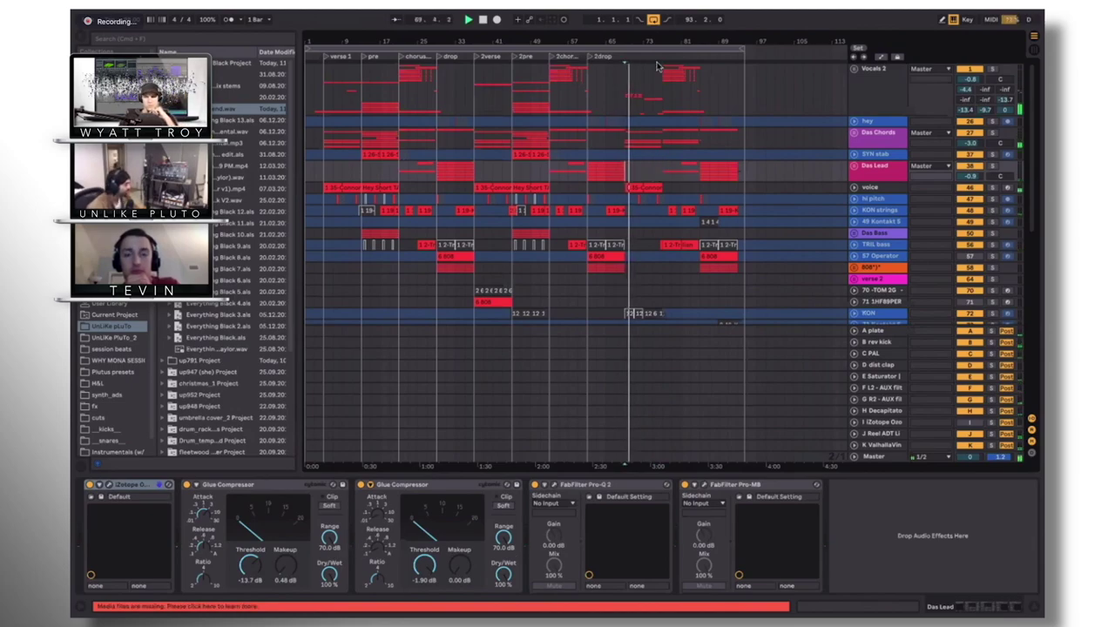
# Step through verse 1 at bar 11 and the Synplant clip, then return to bar 29
pyautogui.moveTo(653, 43); pyautogui.dragTo(659, 182)
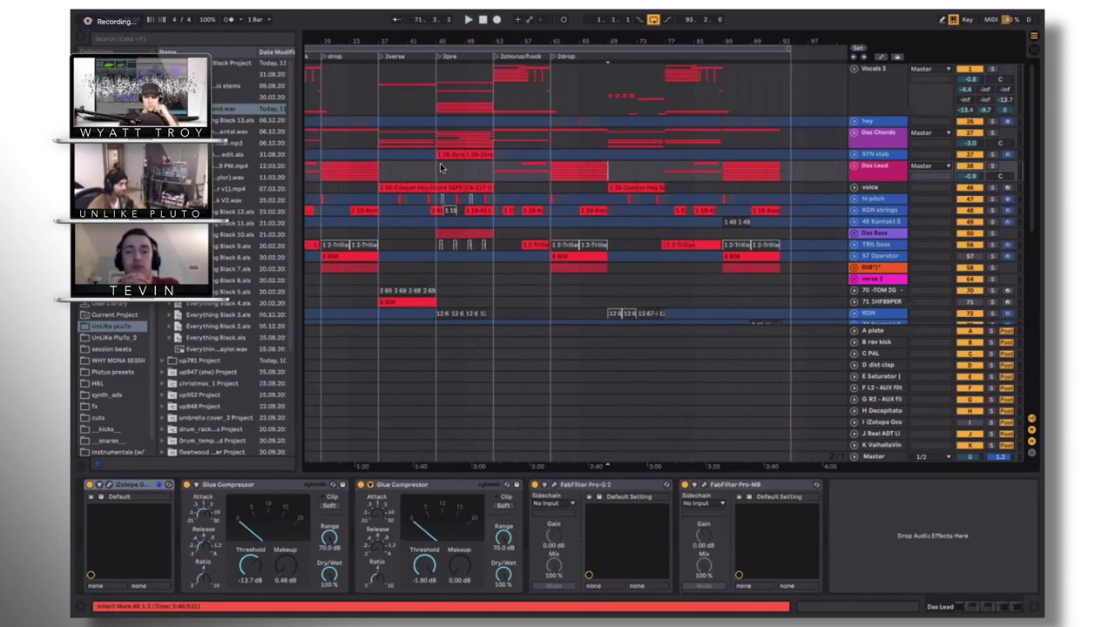
pyautogui.hscroll(-5, 523, 174)
pyautogui.click(378, 144)
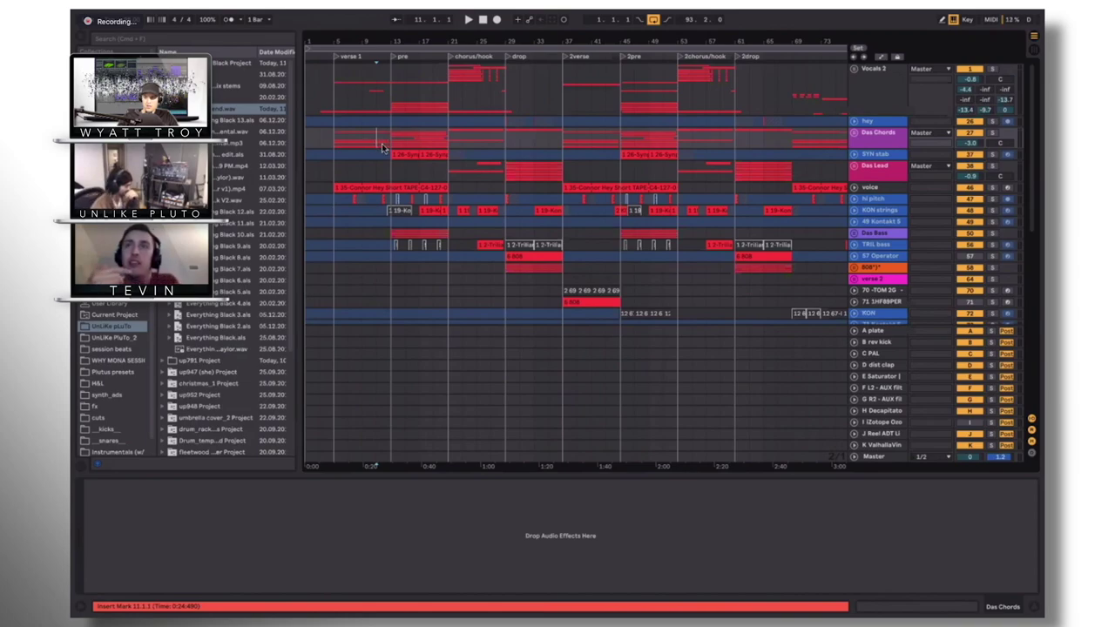
pyautogui.click(403, 153)
pyautogui.click(503, 153)
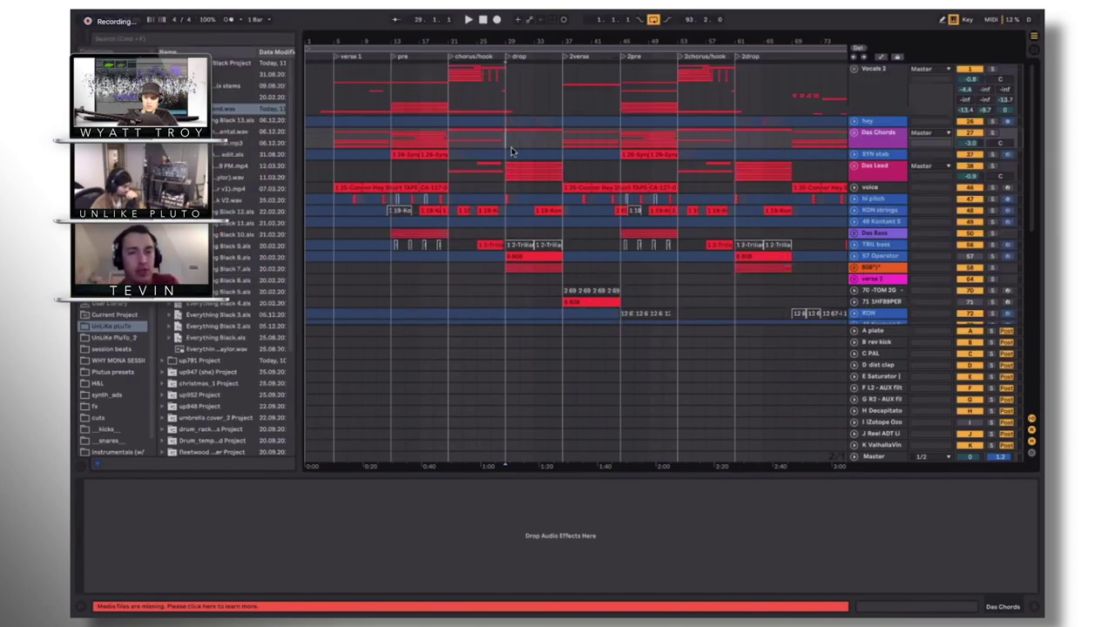
pyautogui.click(503, 172)
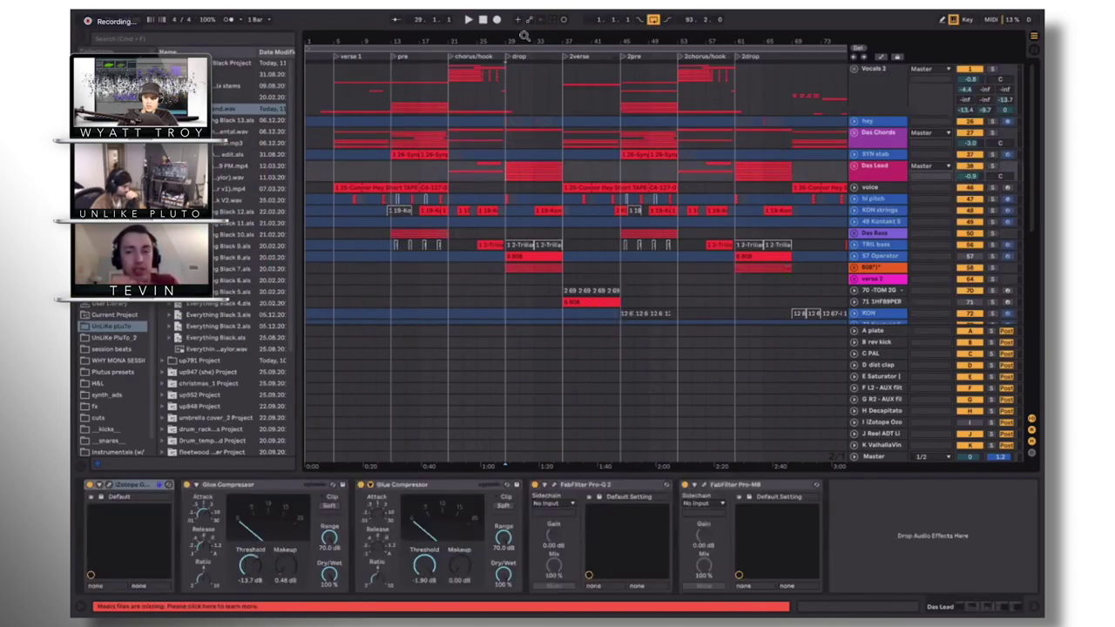
pyautogui.scroll(4, 784, 87)
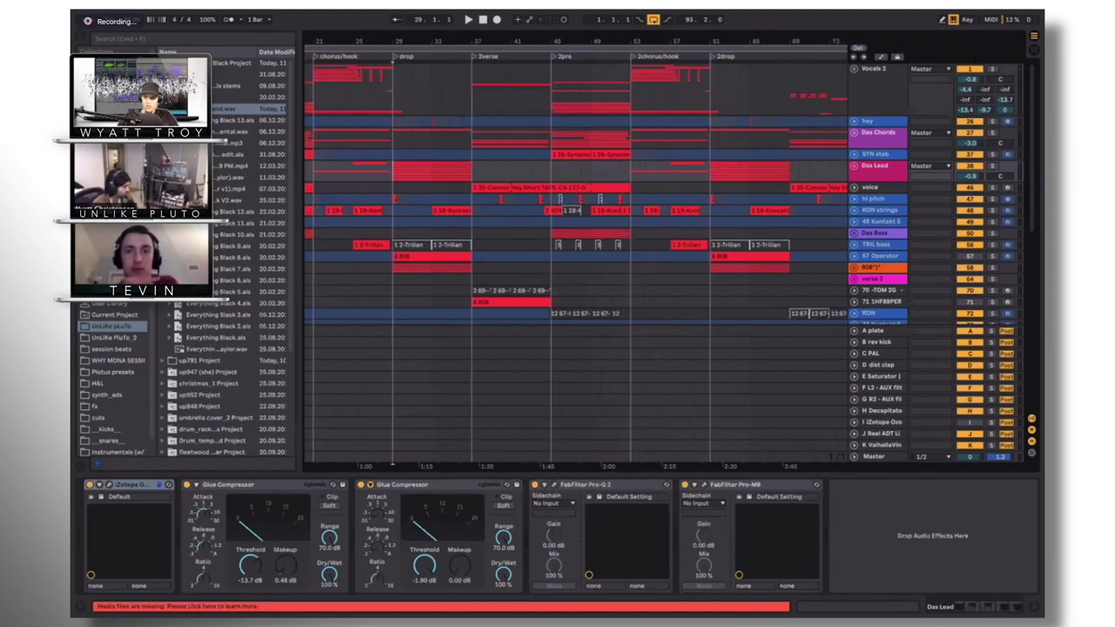
pyautogui.moveTo(187, 17)
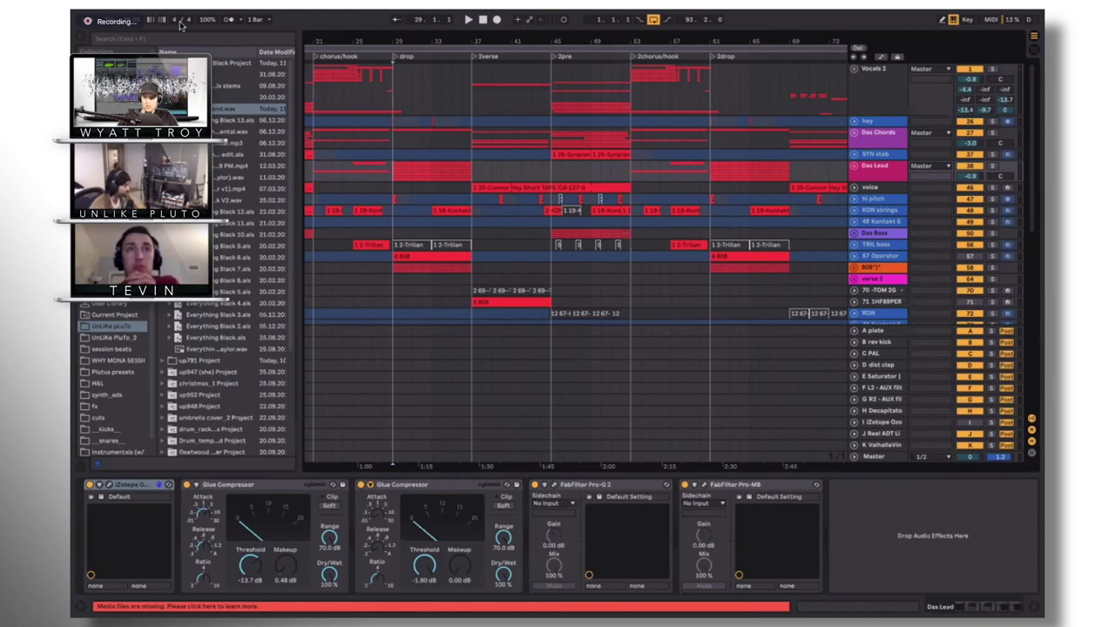
# Unfold Das Lead, solo and play the vocal chop layer, and show its Simpler
pyautogui.click(854, 166)
pyautogui.click(993, 229)
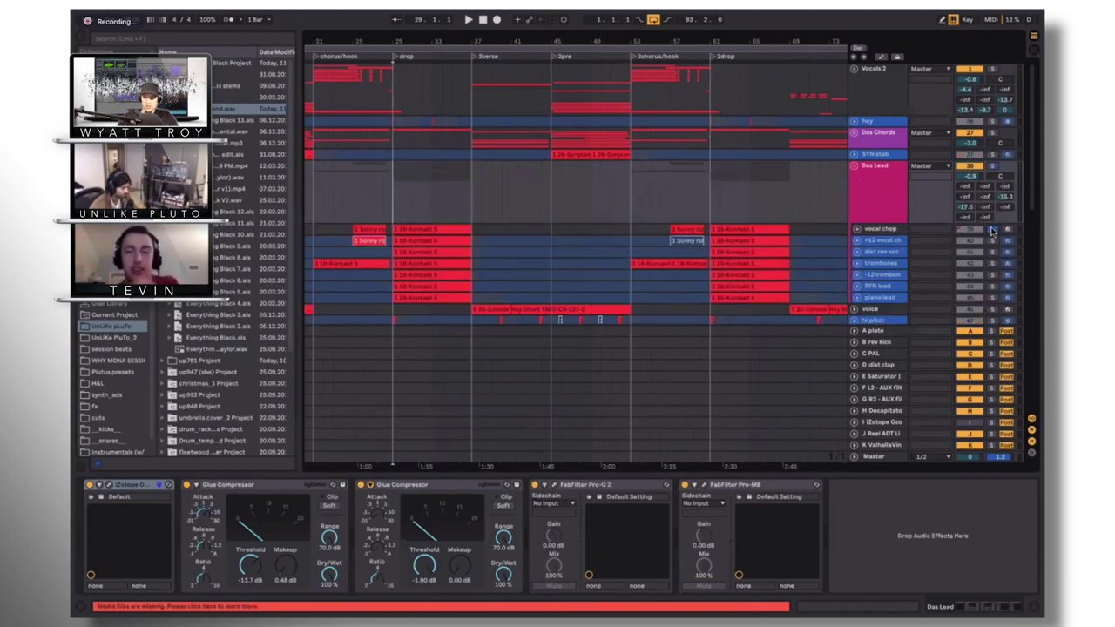
pyautogui.press('space')
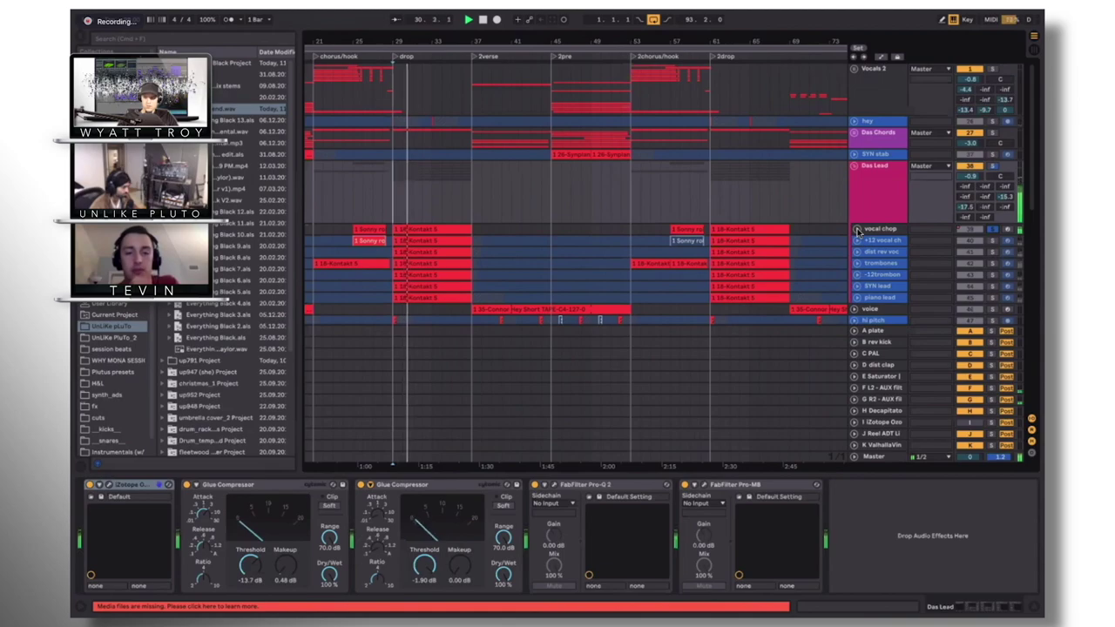
pyautogui.click(993, 233)
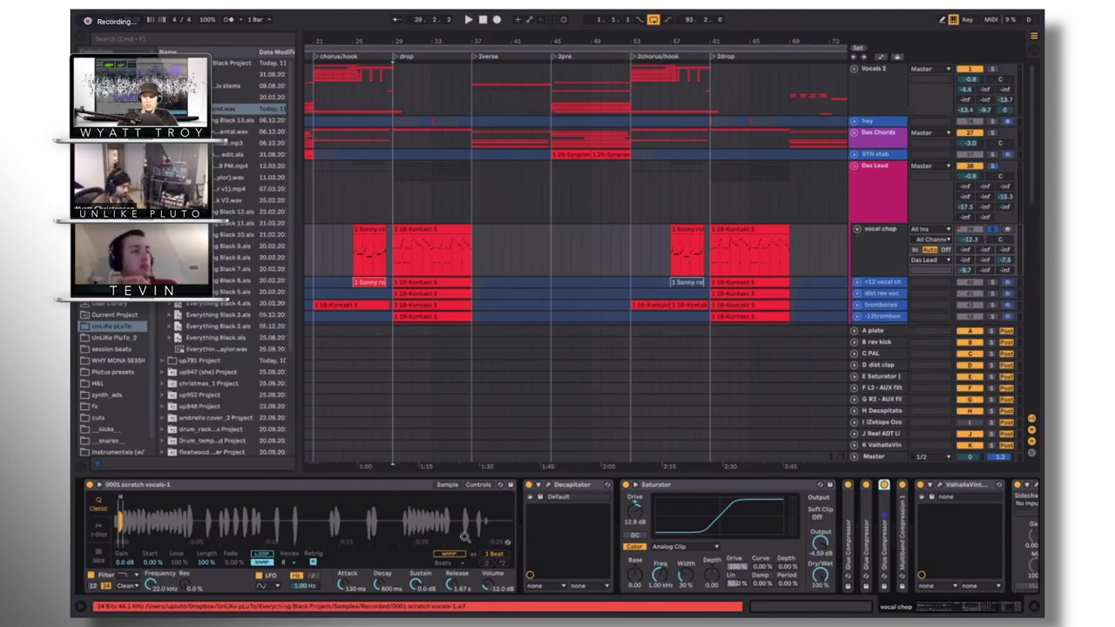
# Select the 18-Kontakt 5 clip across bars 29–37, then deselect it at bar 29
pyautogui.click(433, 253)
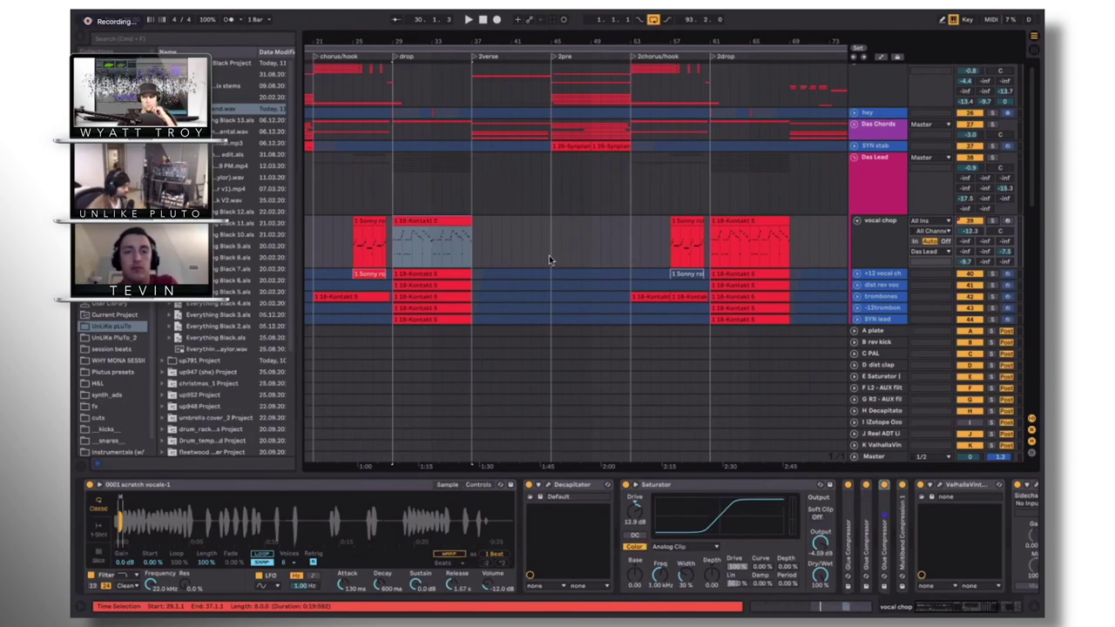
pyautogui.click(396, 253)
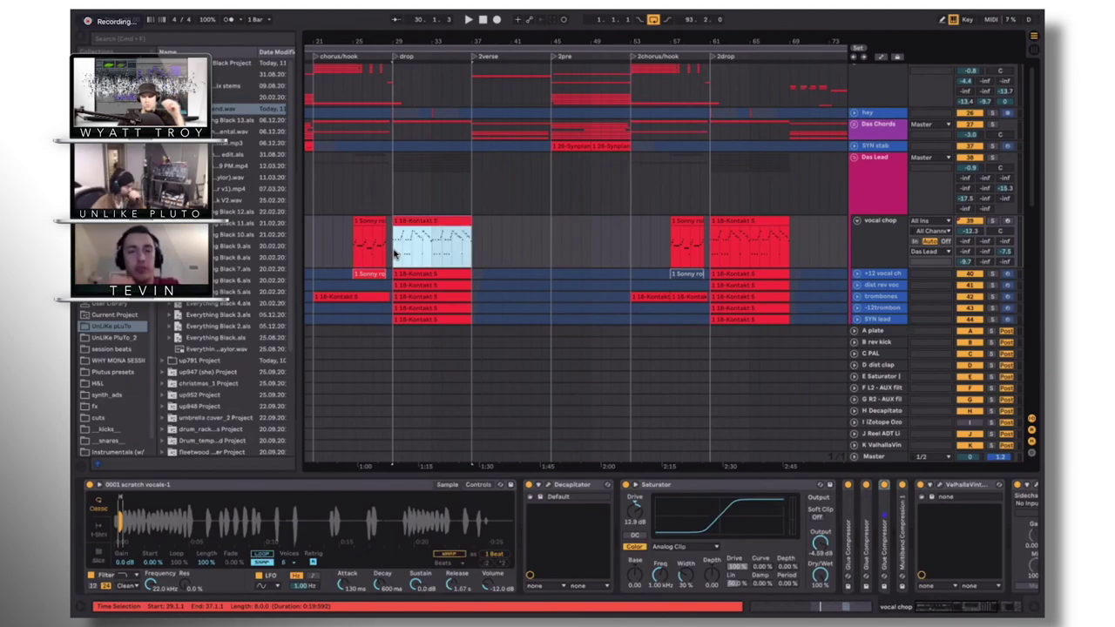
pyautogui.click(395, 252)
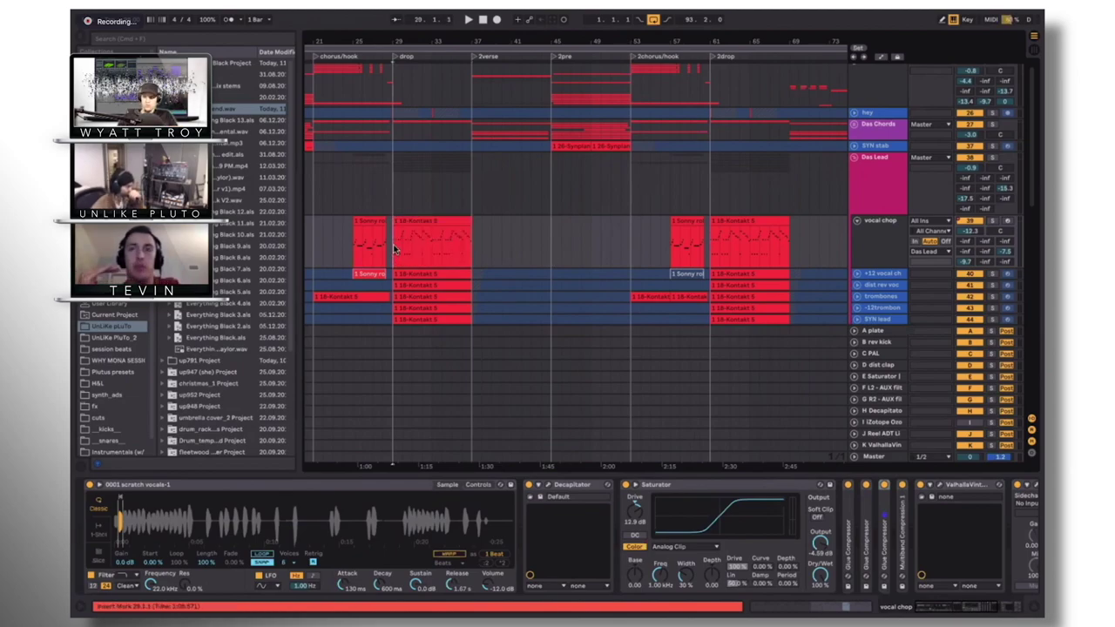